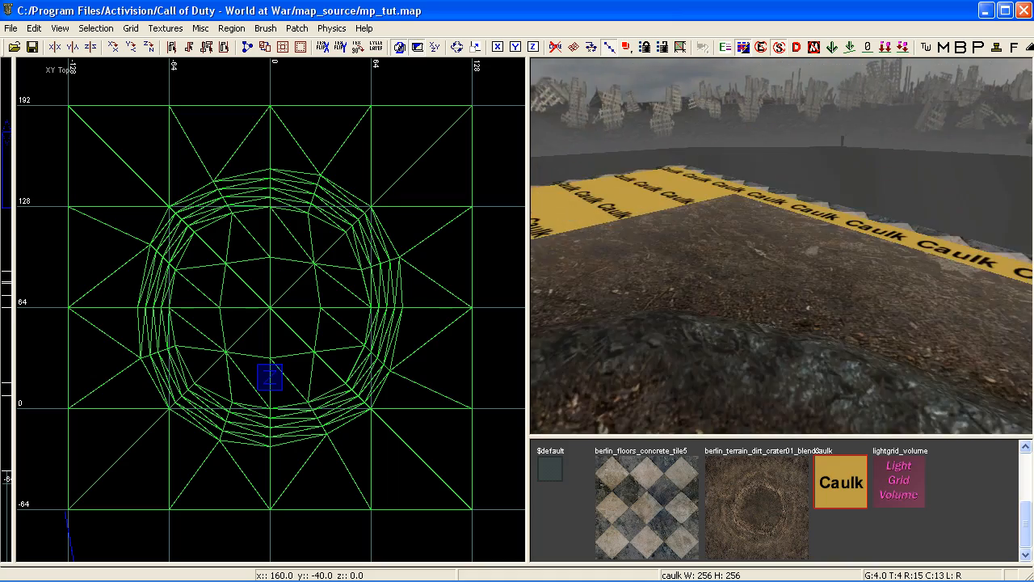
# Select all the terrain patches of the crater, including the centre, ring and surrounding ground, and delete them
pyautogui.keyDown('shift'); pyautogui.click(755, 241); pyautogui.keyUp('shift')
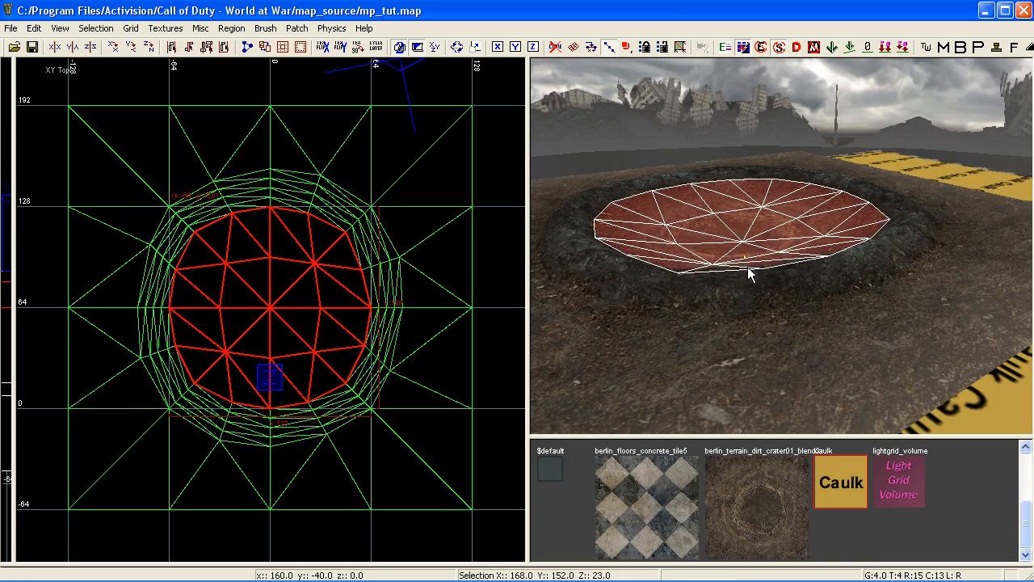
pyautogui.keyDown('shift'); pyautogui.click(751, 285); pyautogui.keyUp('shift')
pyautogui.keyDown('shift'); pyautogui.click(902, 348); pyautogui.keyUp('shift')
pyautogui.keyDown('shift'); pyautogui.click(913, 195); pyautogui.keyUp('shift')
pyautogui.keyDown('shift'); pyautogui.click(744, 176); pyautogui.keyUp('shift')
pyautogui.keyDown('shift'); pyautogui.click(718, 165); pyautogui.keyUp('shift')
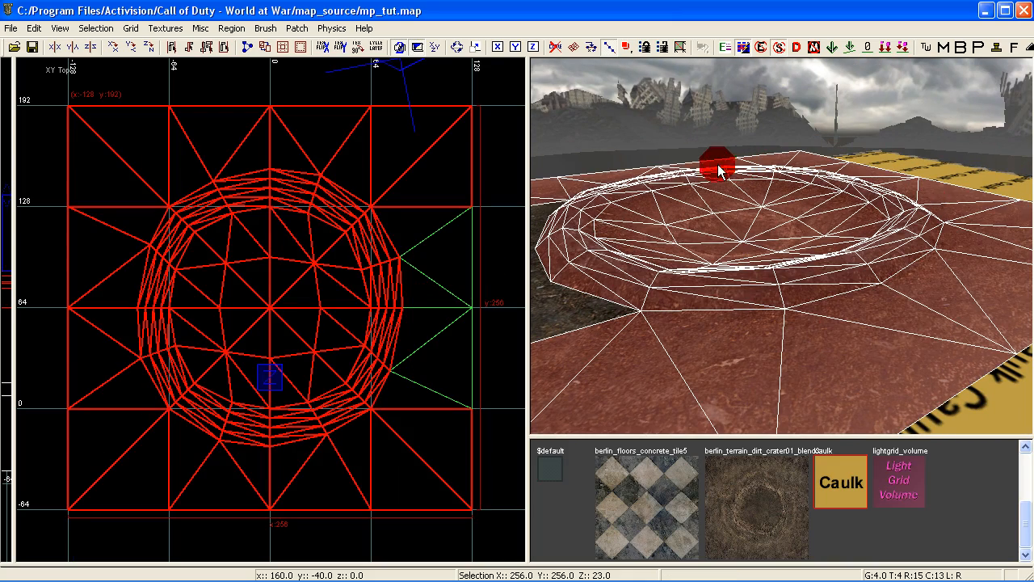
pyautogui.keyDown('shift'); pyautogui.click(559, 231); pyautogui.keyUp('shift')
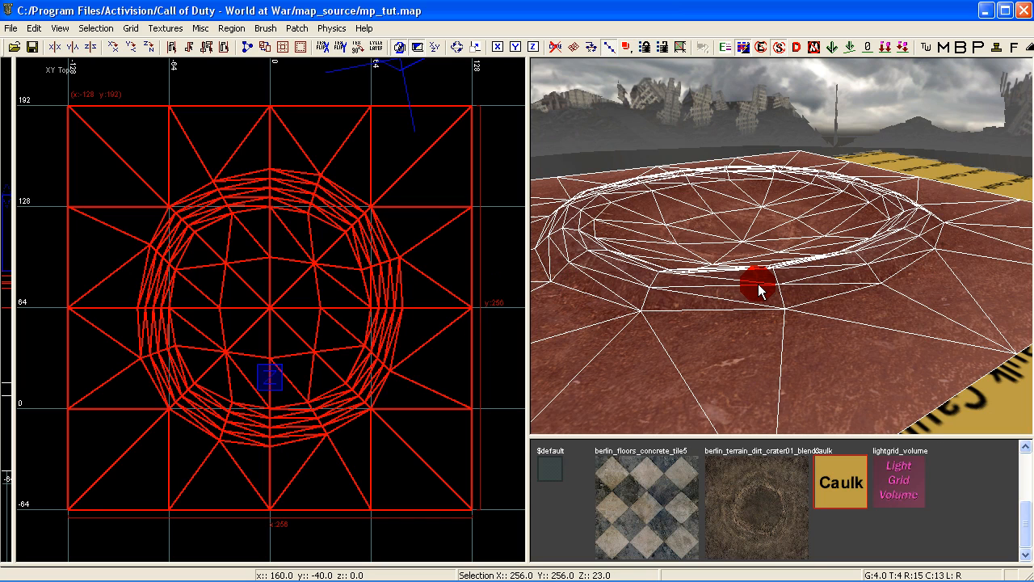
pyautogui.press('BackSpace')
# Draw a 128 by 128 unit caulk brush in the top view, from x -64 to 64 and y 0 to 128
pyautogui.click(844, 481)
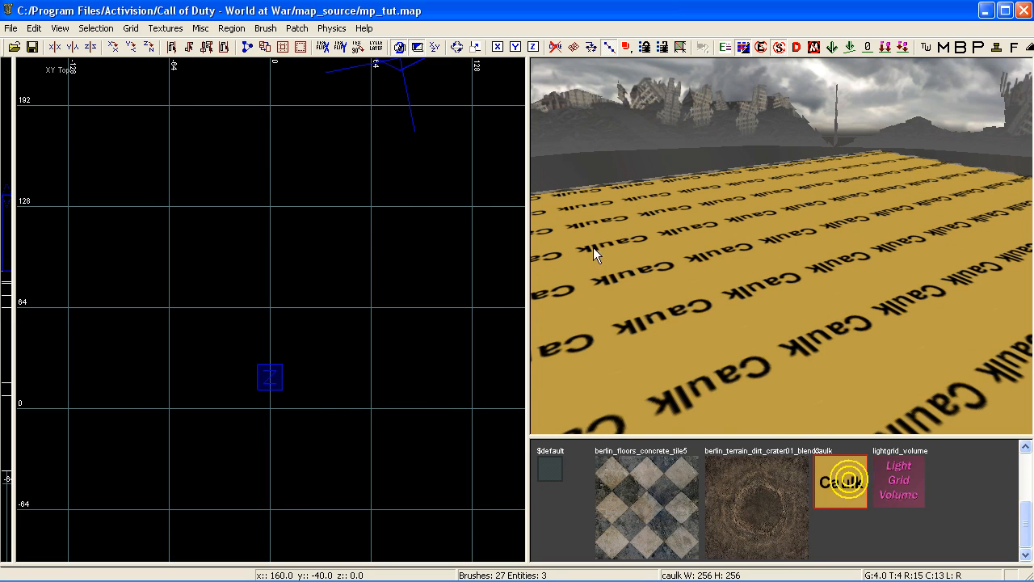
pyautogui.scroll(-1, 306, 292)
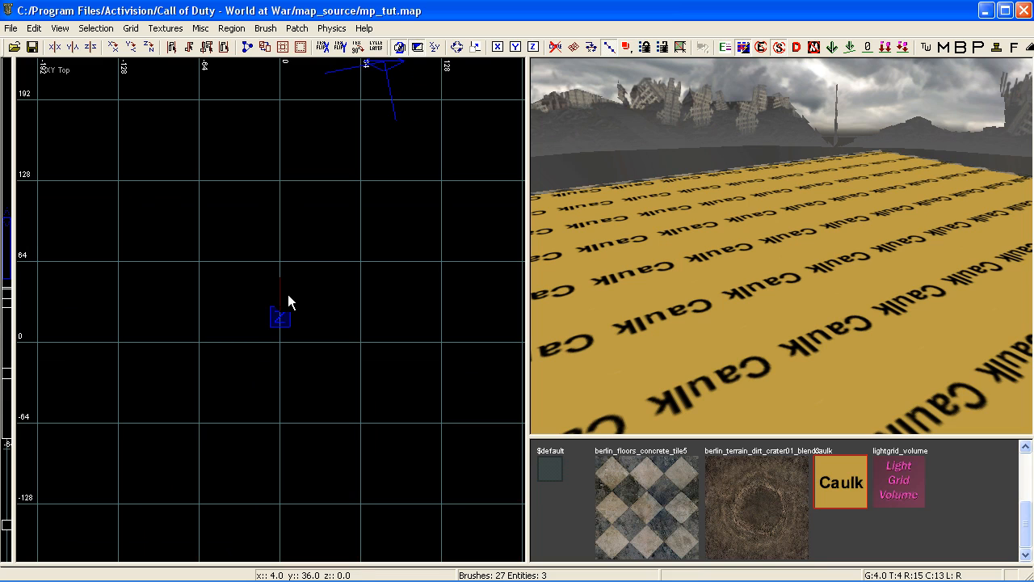
pyautogui.moveTo(200, 179)
pyautogui.mouseDown()
pyautogui.moveTo(270, 274)
pyautogui.moveTo(364, 349)
pyautogui.mouseUp()
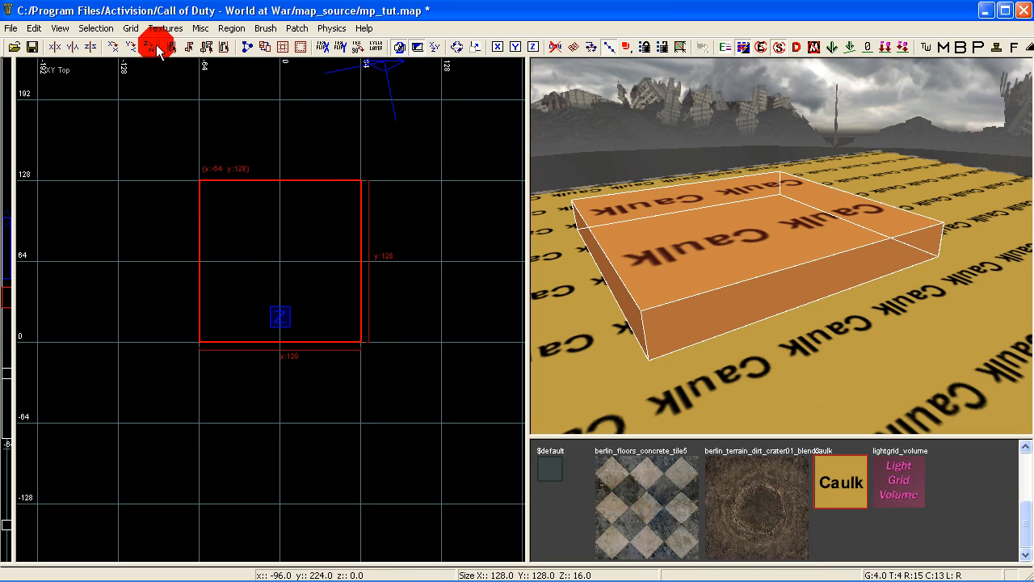
# Set the grid to 8 and raise the brush's underside in the front view so the brush is 8 units thick
pyautogui.click(130, 27)
pyautogui.click(152, 114)
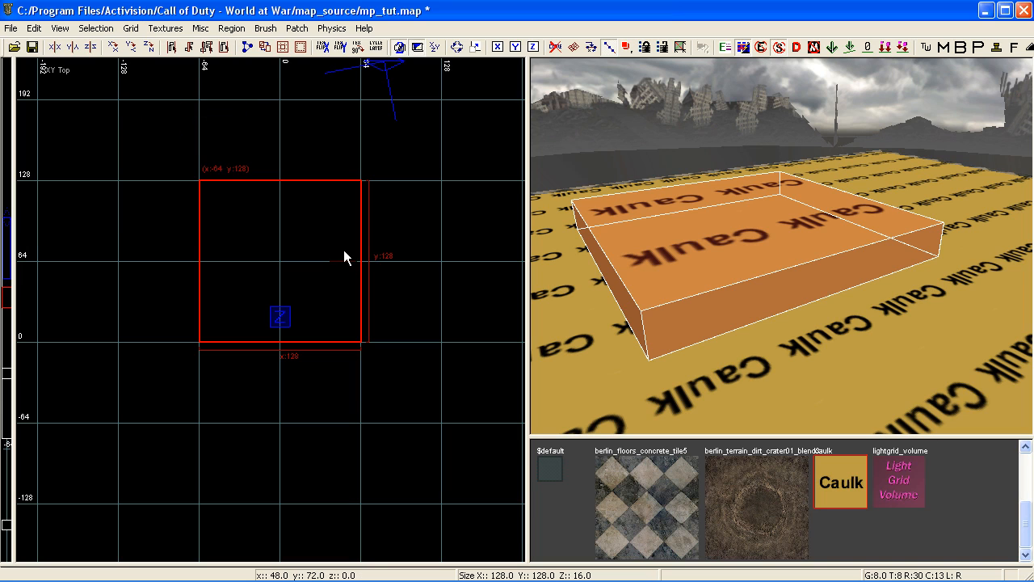
pyautogui.hotkey('ctrl', 'Tab')
pyautogui.moveTo(298, 336); pyautogui.dragTo(295, 327)
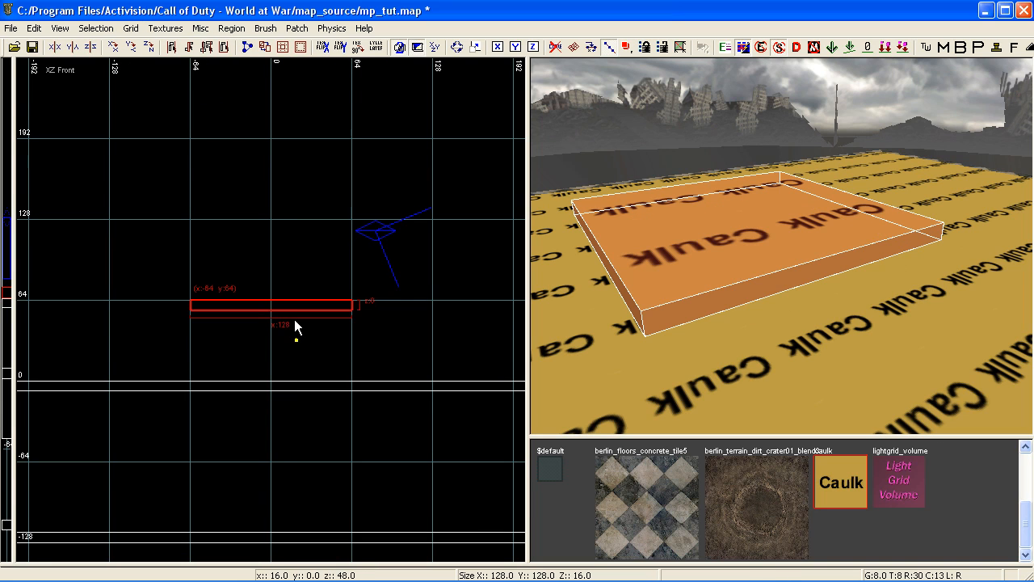
pyautogui.hotkey('ctrl', 'Tab')
# Convert the brush to a simple terrain patch with density 2 by 2 and split it midway in both directions
pyautogui.click(296, 28)
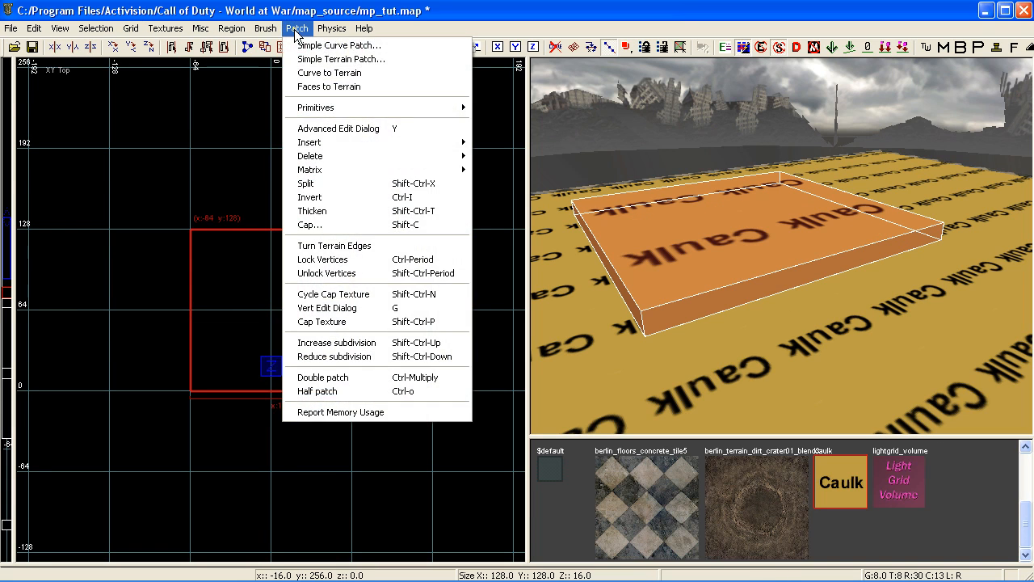
pyautogui.click(311, 59)
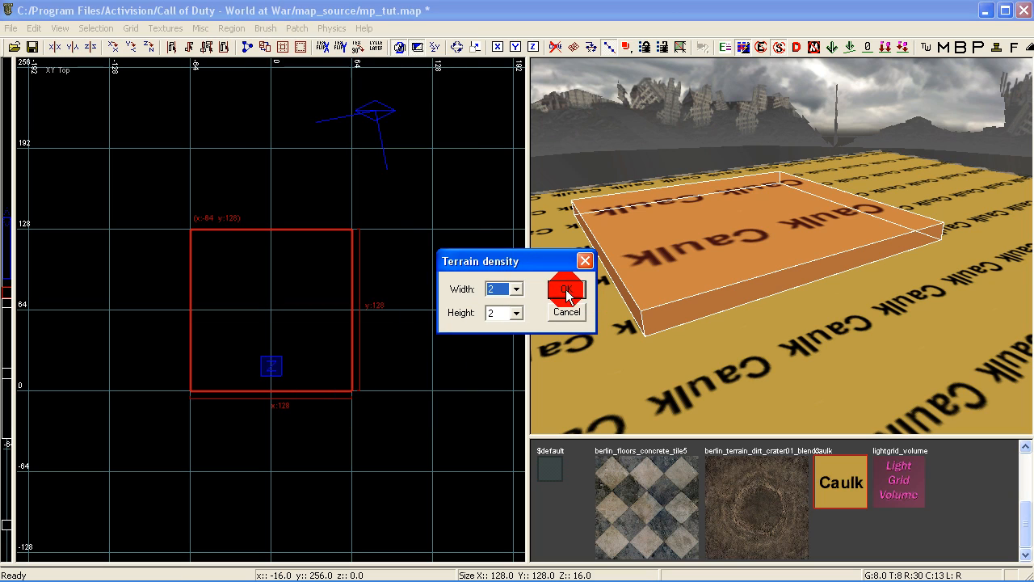
pyautogui.click(567, 291)
pyautogui.moveTo(153, 207)
pyautogui.mouseDown()
pyautogui.moveTo(409, 270)
pyautogui.moveTo(208, 431)
pyautogui.mouseUp()
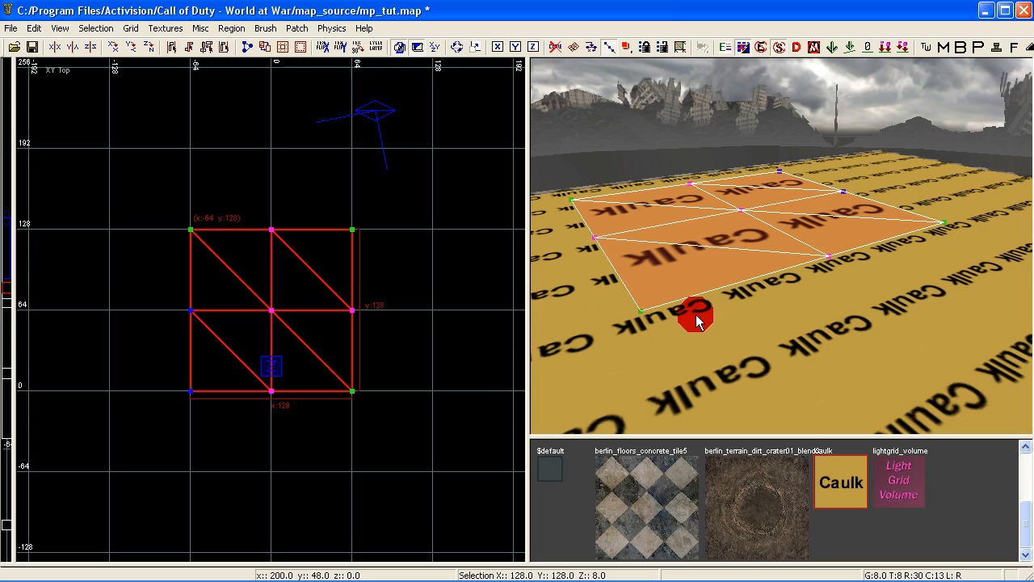
pyautogui.moveTo(697, 320); pyautogui.dragTo(719, 307, button='right')
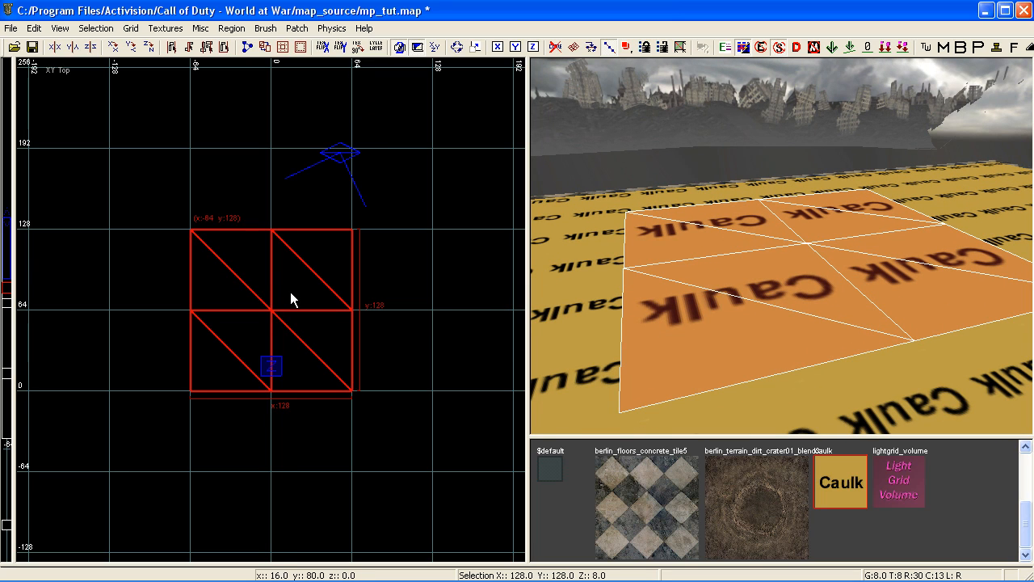
# Move the patch's four corner vertices 16 units inward on both axes at grid 8 to form an octagon
pyautogui.press('v')
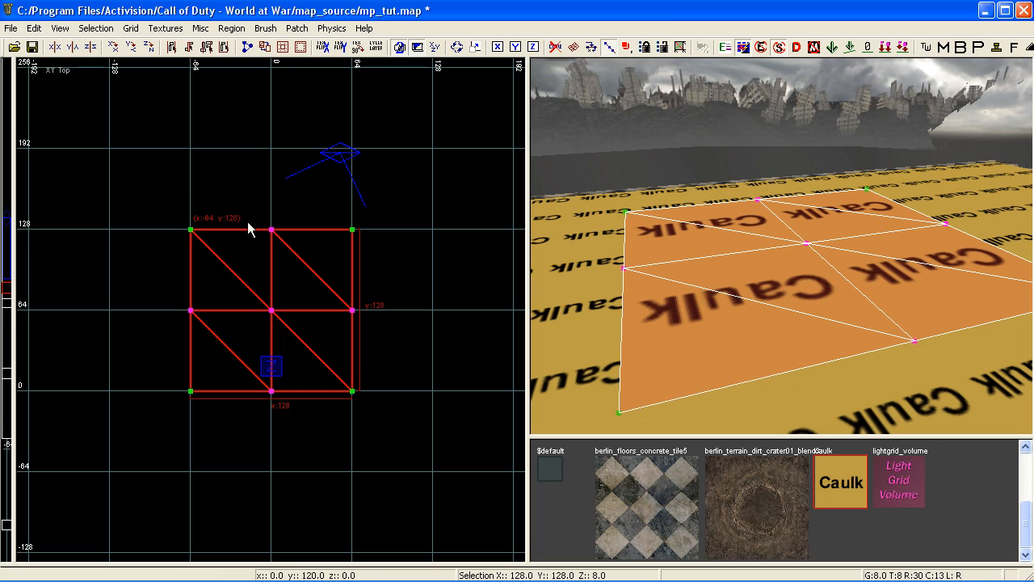
pyautogui.scroll(1, 173, 210)
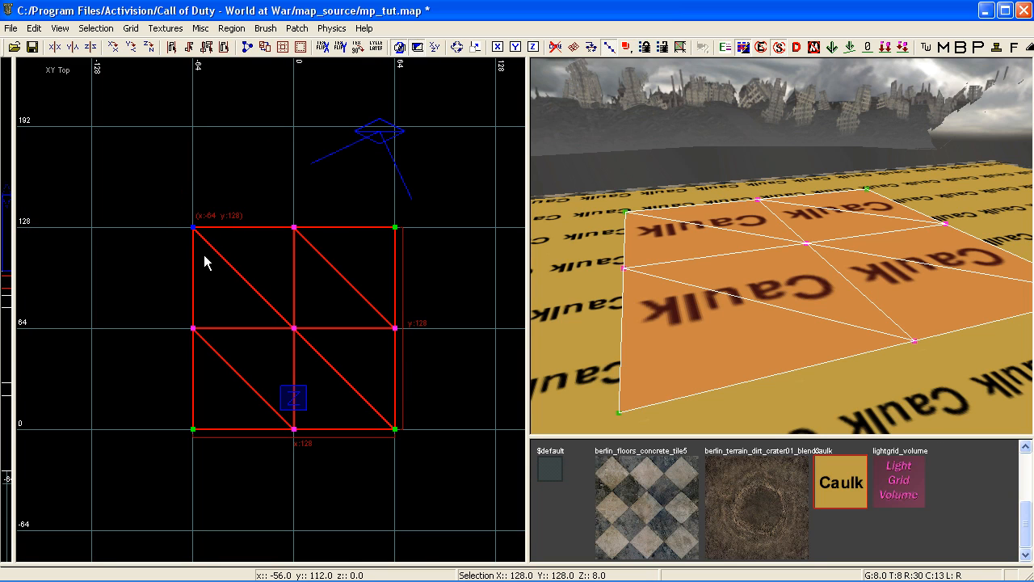
pyautogui.click(130, 28)
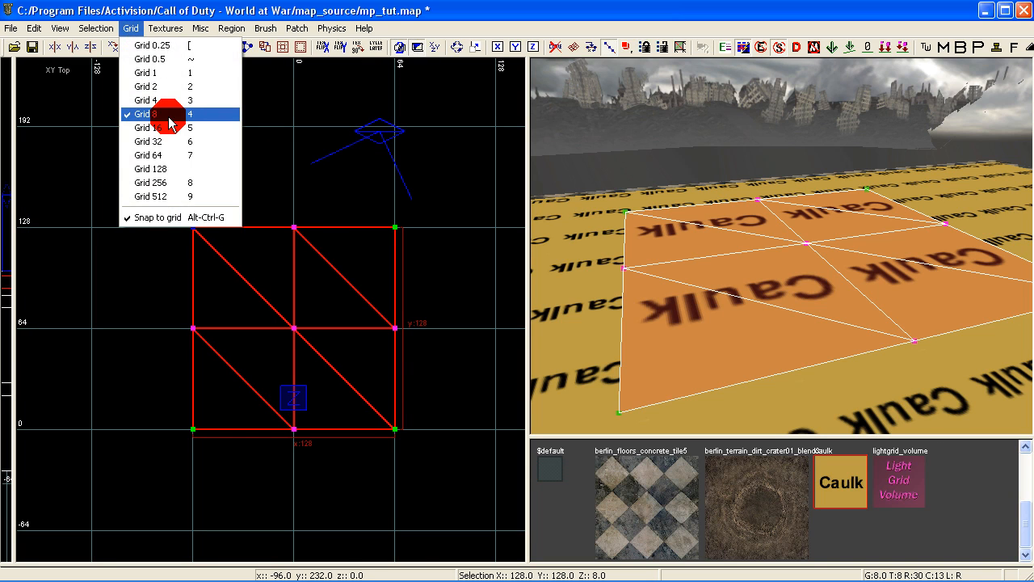
pyautogui.click(170, 122)
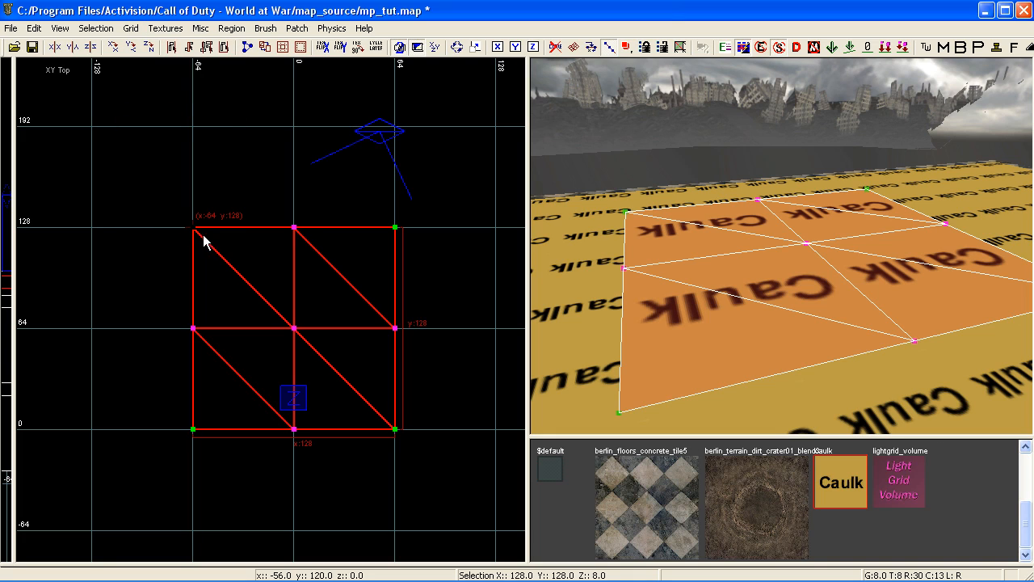
pyautogui.moveTo(200, 235); pyautogui.dragTo(226, 261)
pyautogui.moveTo(408, 233); pyautogui.dragTo(385, 250)
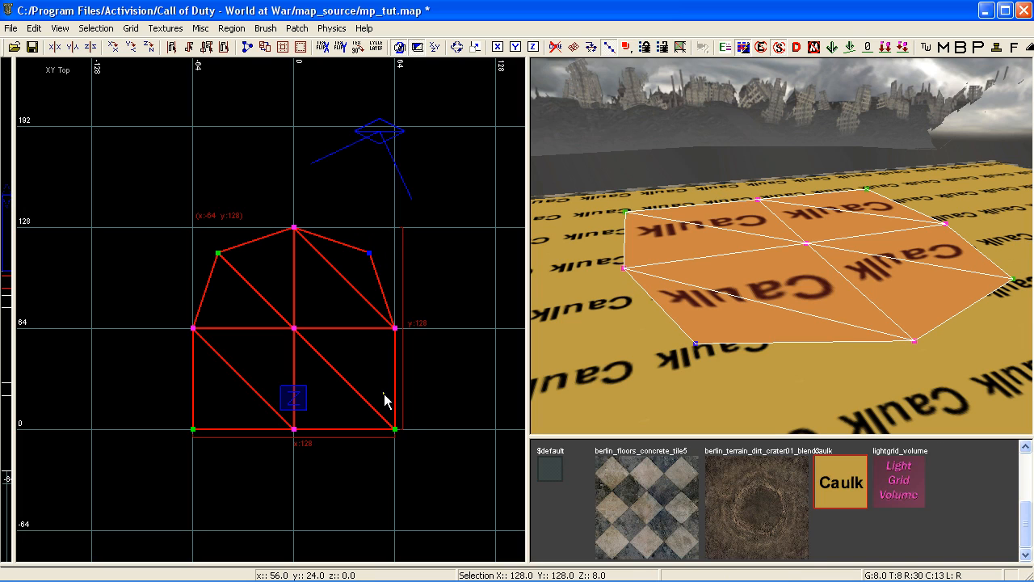
pyautogui.click(395, 429)
pyautogui.moveTo(397, 434); pyautogui.dragTo(316, 418)
pyautogui.moveTo(198, 430); pyautogui.dragTo(223, 410)
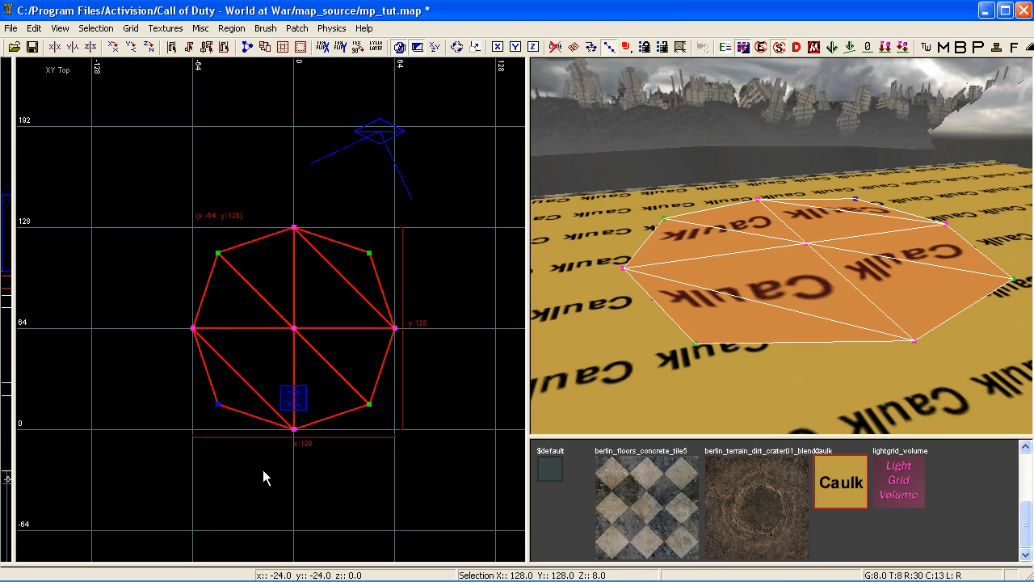
pyautogui.click(590, 354)
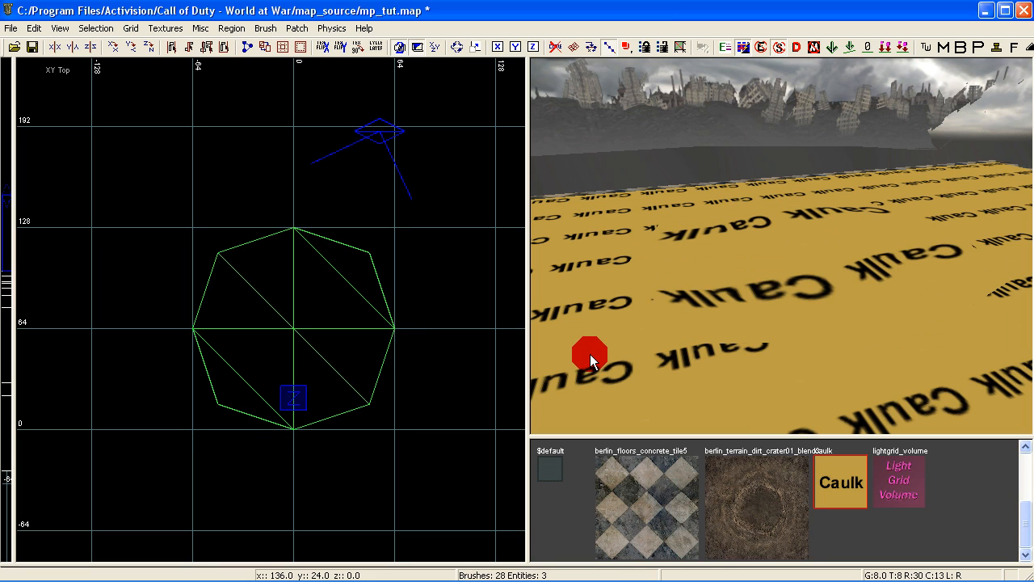
# Apply the okinawa_terrain_dirt_wetdirt texture to the octagonal patch with CAP texture mapping
pyautogui.keyDown('shift'); pyautogui.click(810, 258); pyautogui.keyUp('shift')
pyautogui.scroll(-2, 716, 473)
pyautogui.click(715, 485)
pyautogui.press('s')
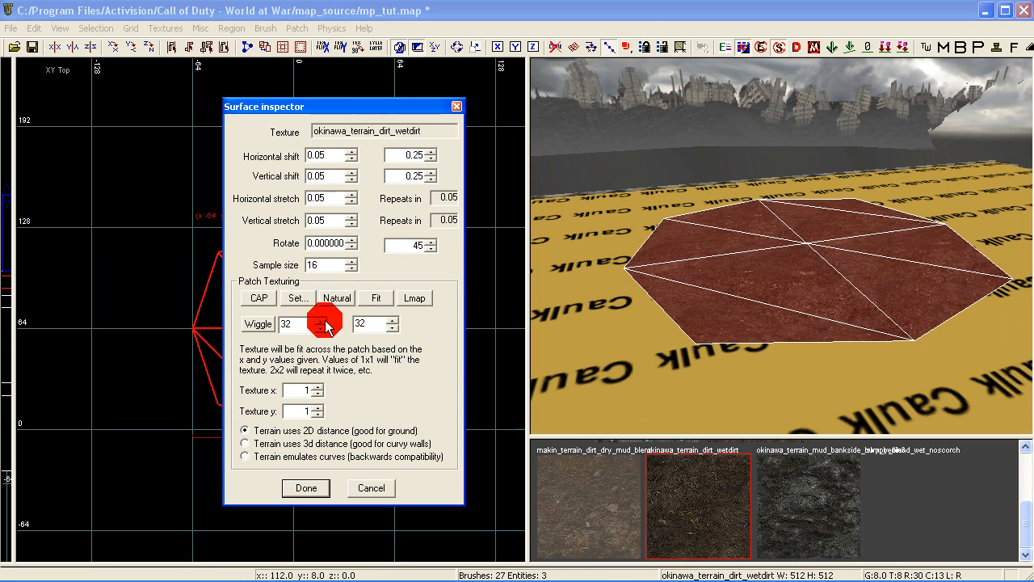
pyautogui.click(259, 297)
pyautogui.click(305, 487)
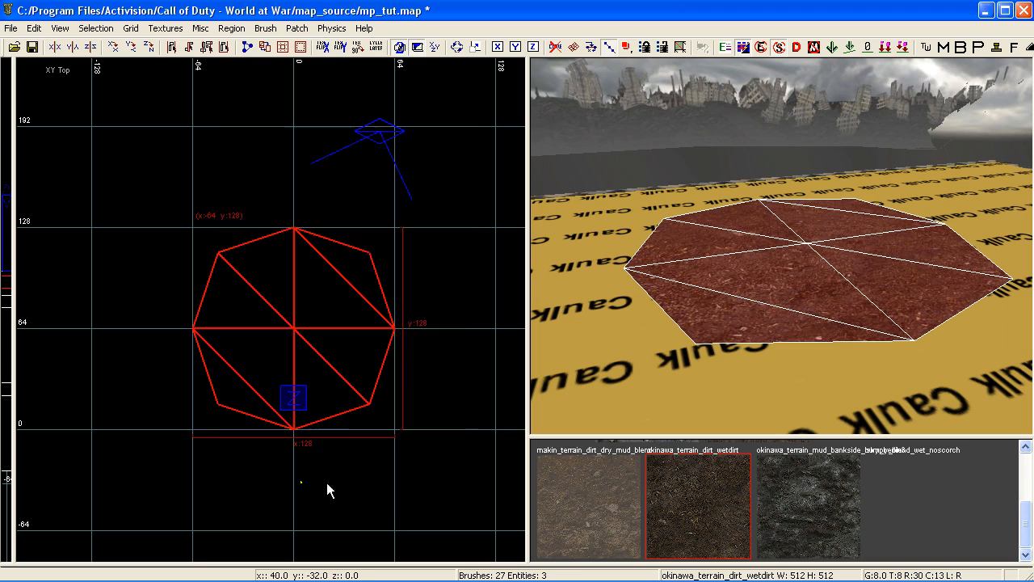
pyautogui.press('Escape')
# Turn the two off-centre terrain edges of the octagonal patch so that every inner edge radiates from the centre vertex
pyautogui.moveTo(768, 264)
pyautogui.mouseDown(button='right')
pyautogui.moveTo(796, 242)
pyautogui.moveTo(768, 270)
pyautogui.moveTo(751, 264)
pyautogui.moveTo(771, 282)
pyautogui.mouseUp(button='right')
pyautogui.keyDown('shift'); pyautogui.click(770, 282); pyautogui.keyUp('shift')
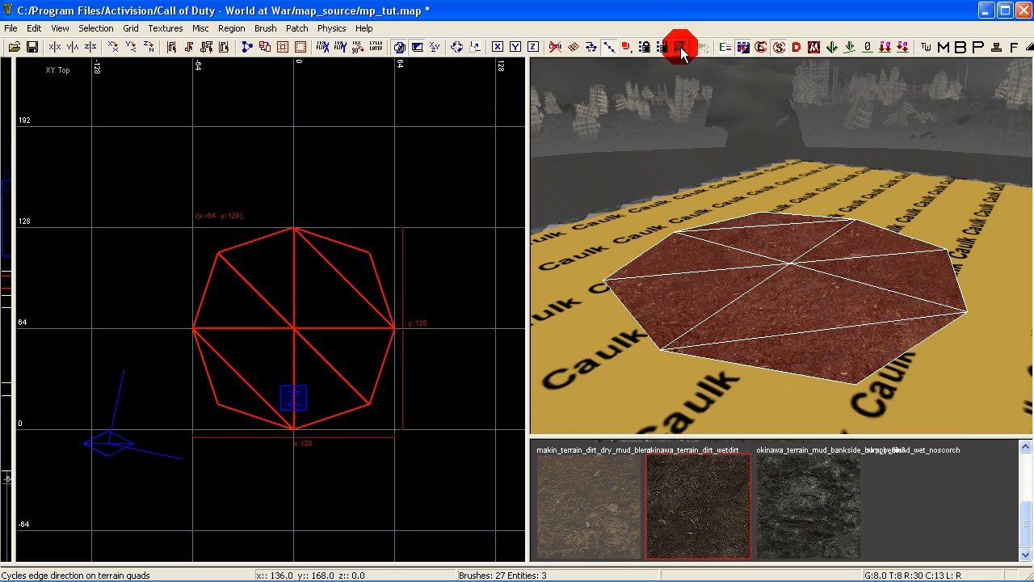
pyautogui.click(369, 259)
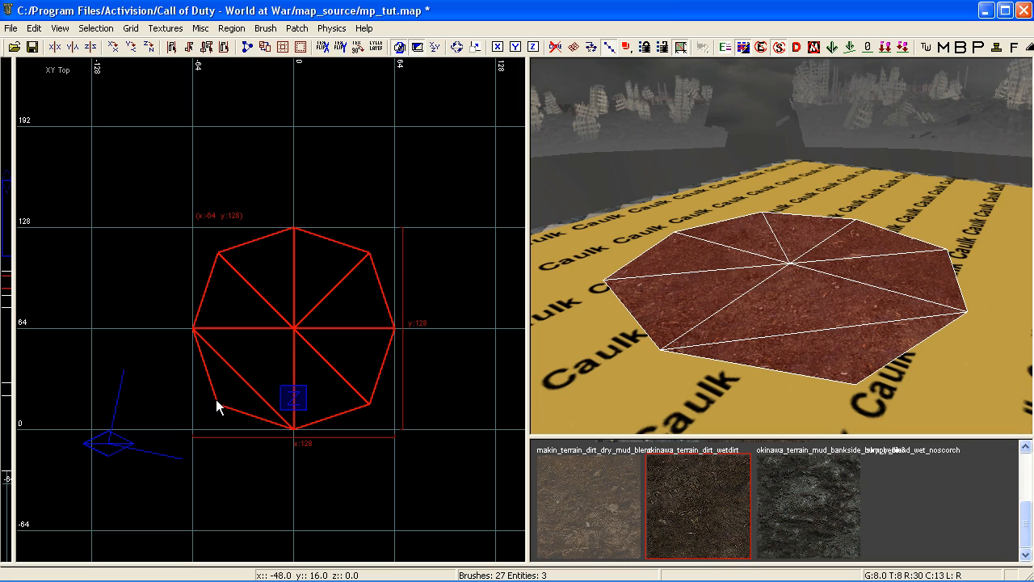
pyautogui.click(216, 399)
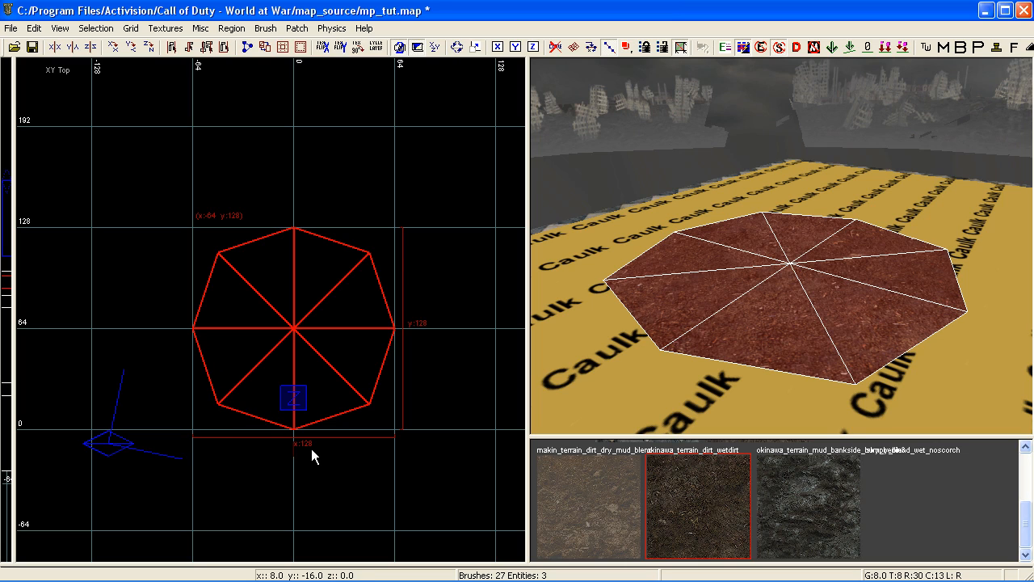
pyautogui.press('Escape')
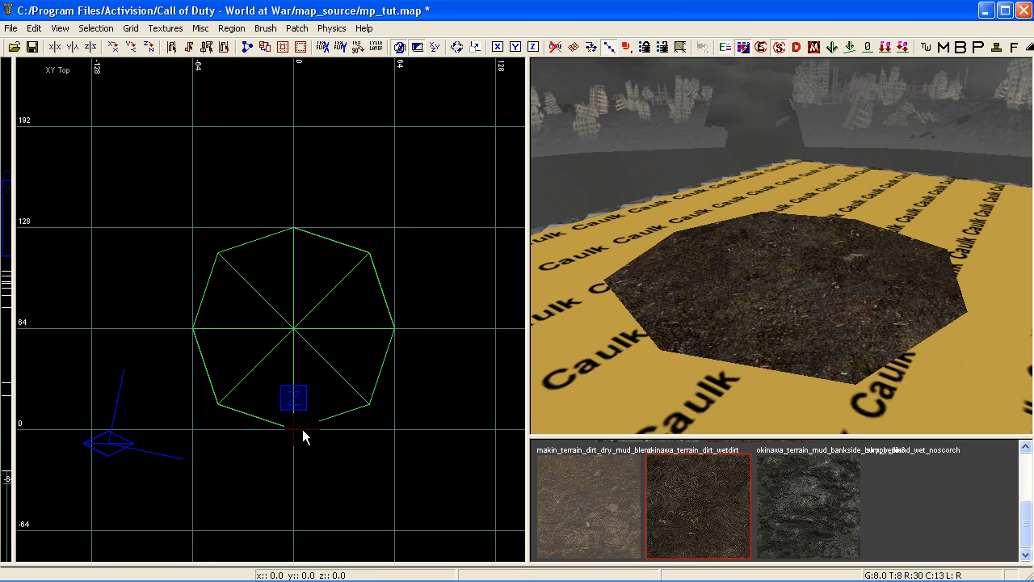
# Split the octagonal patch's vertex rows and columns to subdivide it into a 5 by 5 vertex mesh
pyautogui.keyDown('shift'); pyautogui.click(745, 324); pyautogui.keyUp('shift')
pyautogui.press('v')
pyautogui.scroll(1, 160, 321)
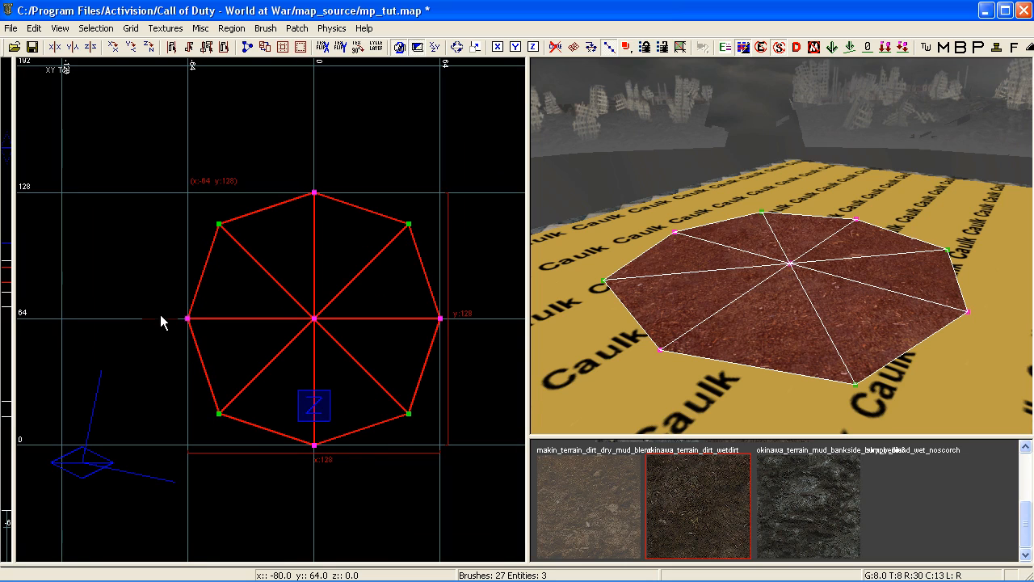
pyautogui.moveTo(222, 386); pyautogui.dragTo(328, 449)
pyautogui.hotkey('shift', 'x')
pyautogui.hotkey('shift', 'x')
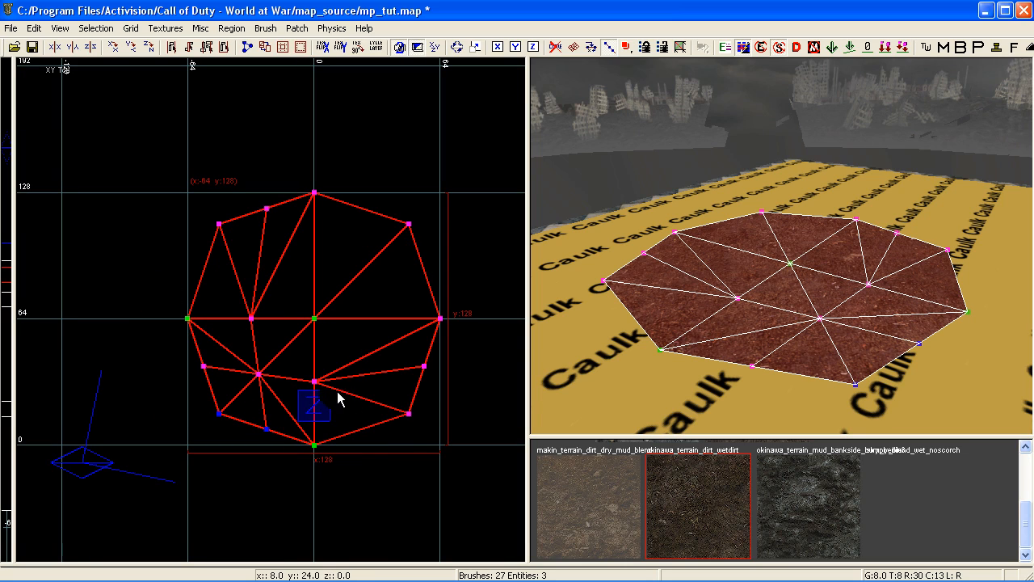
pyautogui.moveTo(311, 356); pyautogui.dragTo(472, 392)
pyautogui.hotkey('shift', 'x')
pyautogui.moveTo(358, 381); pyautogui.dragTo(322, 410, button='right')
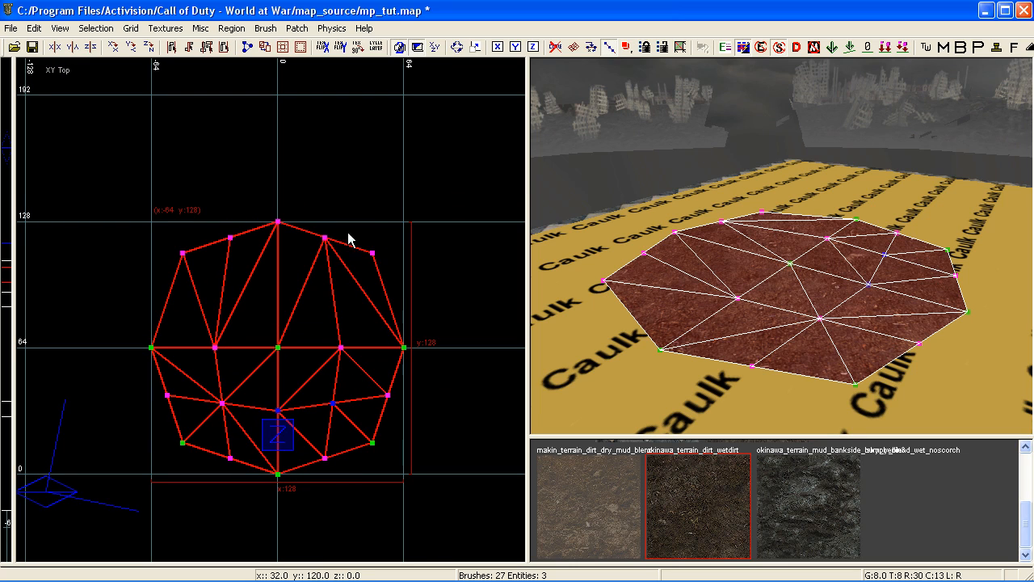
pyautogui.moveTo(350, 235); pyautogui.dragTo(428, 360)
pyautogui.hotkey('shift', 'x')
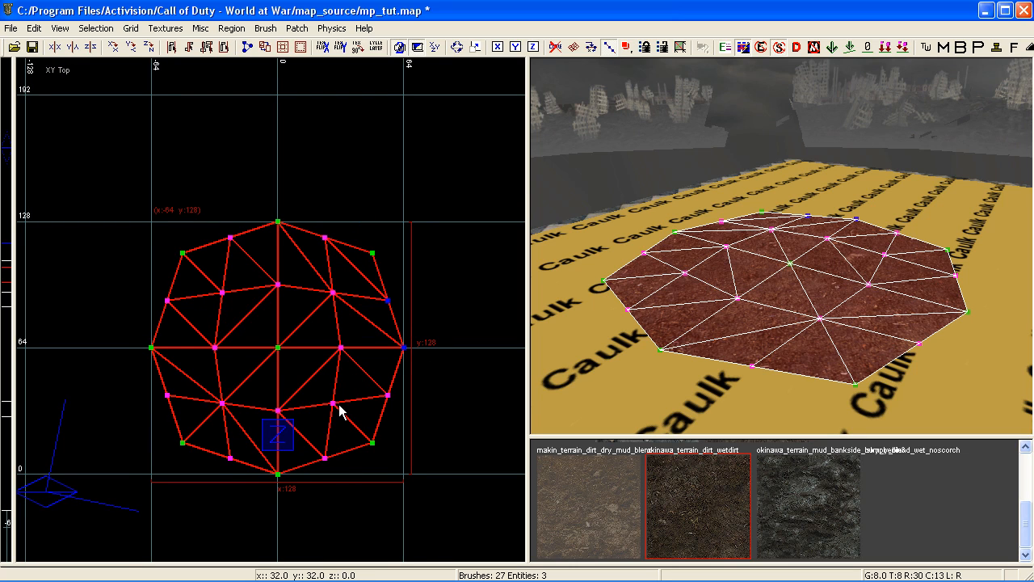
# Set the grid to 4 and move seven of the eight in-between rim vertices 4 units outward to round the patch, leaving the lower one on the west side
pyautogui.click(130, 28)
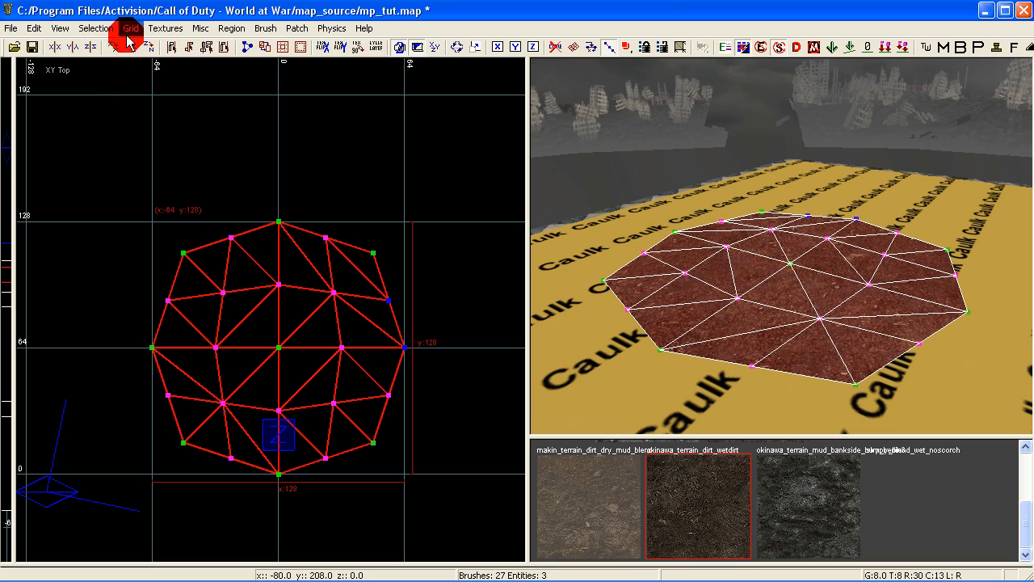
pyautogui.click(148, 102)
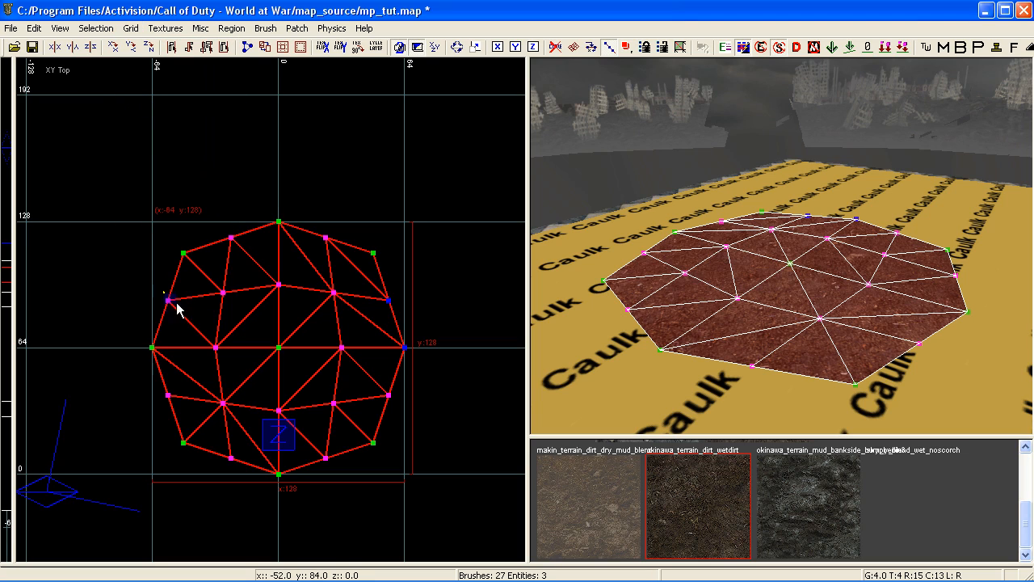
pyautogui.moveTo(175, 308); pyautogui.dragTo(167, 307)
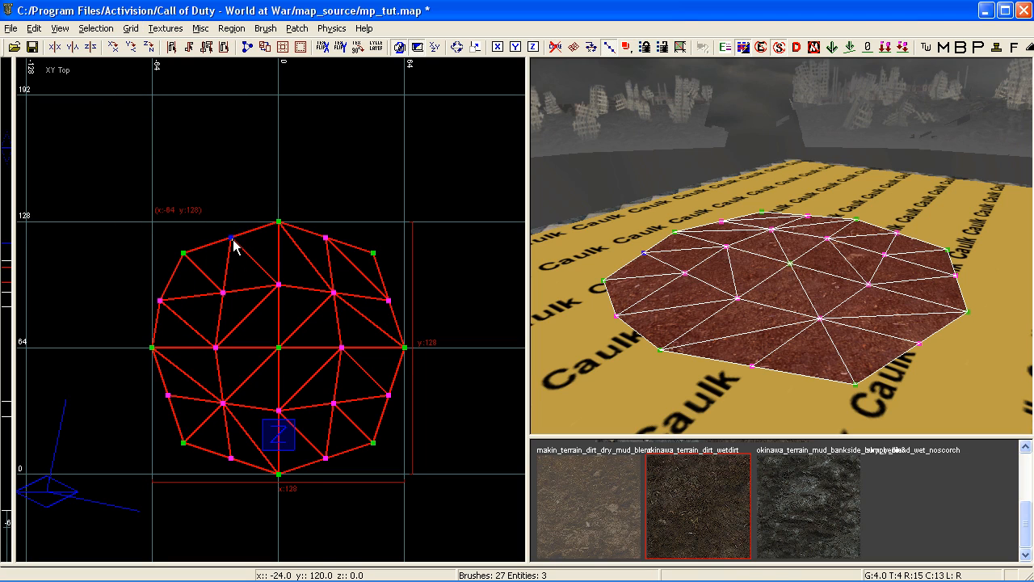
pyautogui.moveTo(233, 240); pyautogui.dragTo(232, 232)
pyautogui.moveTo(326, 238); pyautogui.dragTo(326, 231)
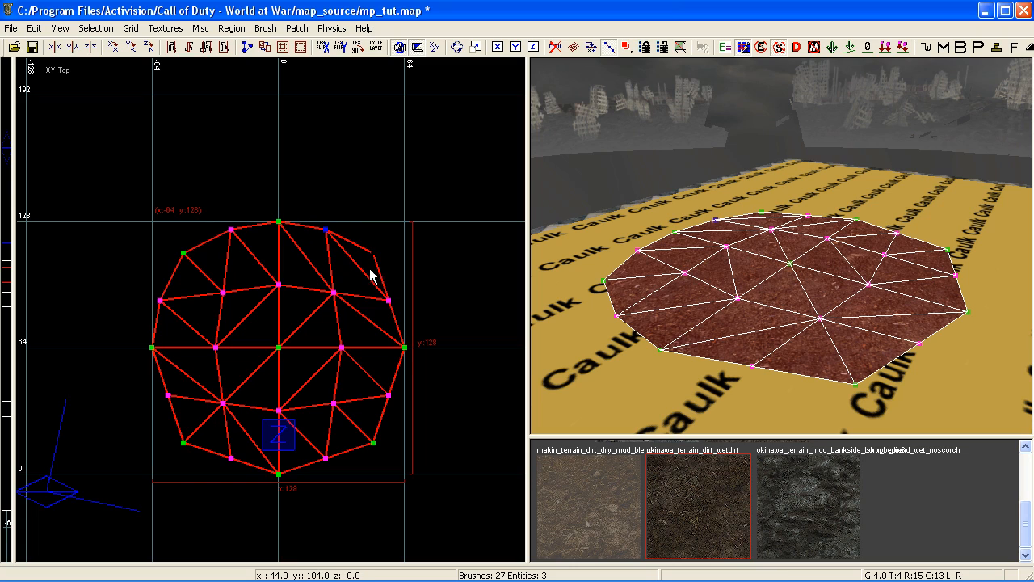
pyautogui.moveTo(390, 301); pyautogui.dragTo(396, 300)
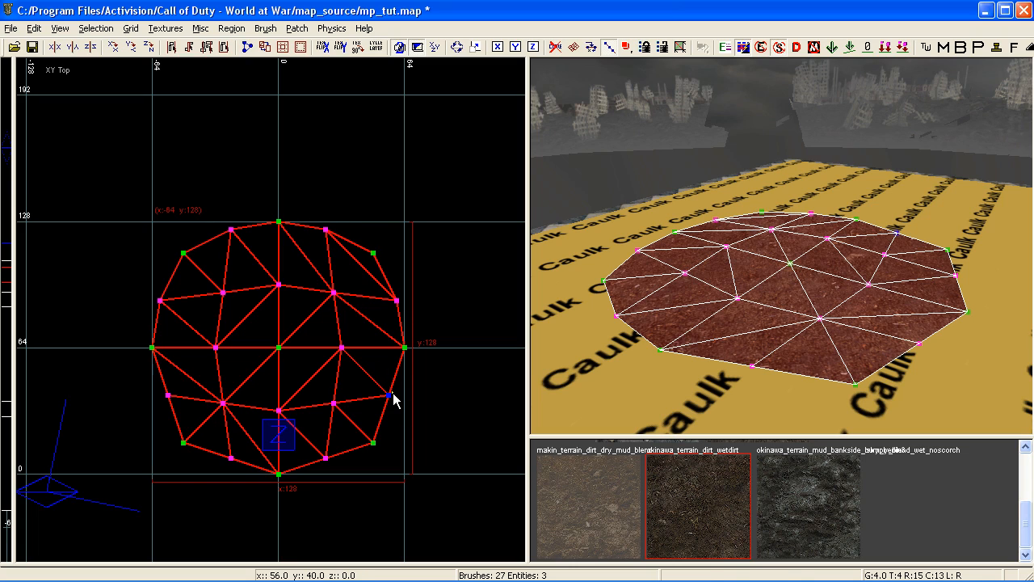
pyautogui.moveTo(393, 401); pyautogui.dragTo(397, 400)
pyautogui.moveTo(326, 456); pyautogui.dragTo(324, 466)
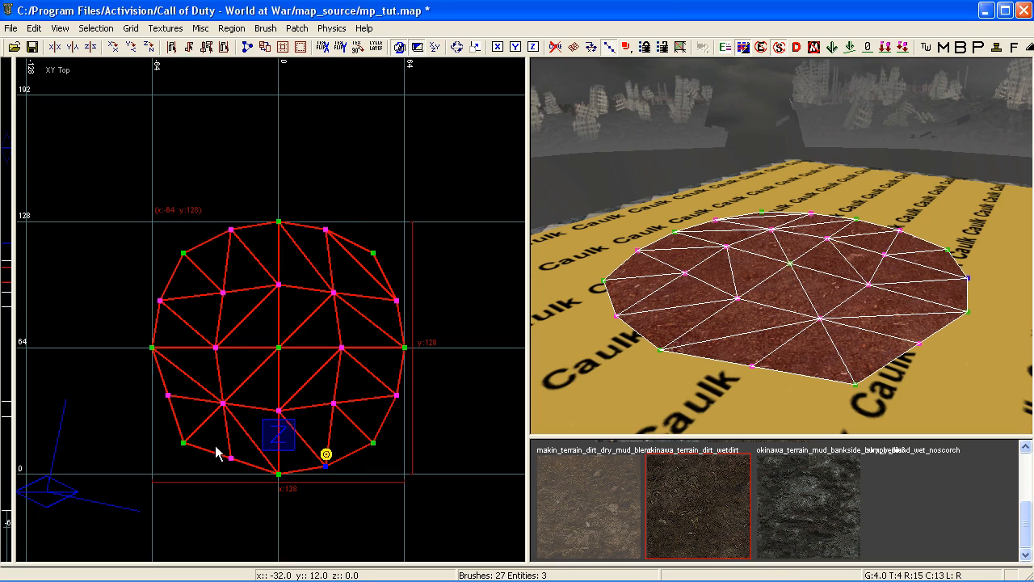
pyautogui.moveTo(219, 441); pyautogui.dragTo(237, 477)
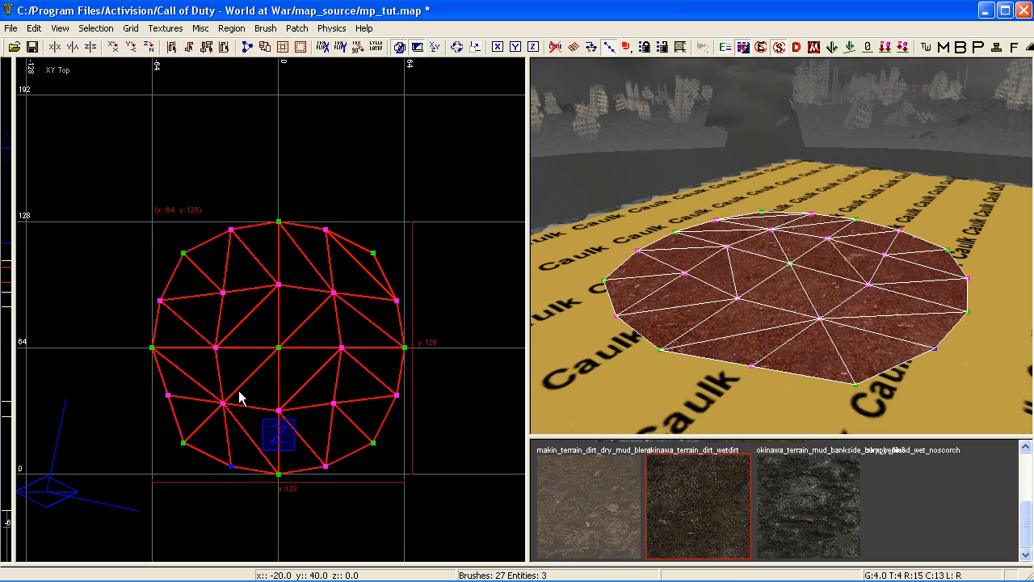
pyautogui.moveTo(234, 386); pyautogui.dragTo(222, 369, button='right')
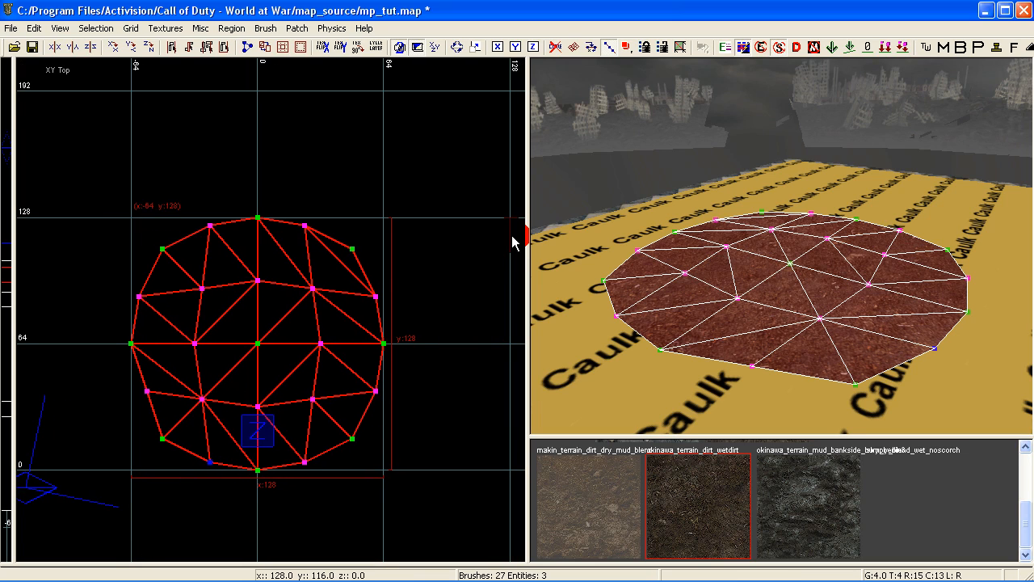
# Turn the remaining off-centre terrain edges in the patch's corner quads so that the diagonals radiate from the centre vertex
pyautogui.press('v')
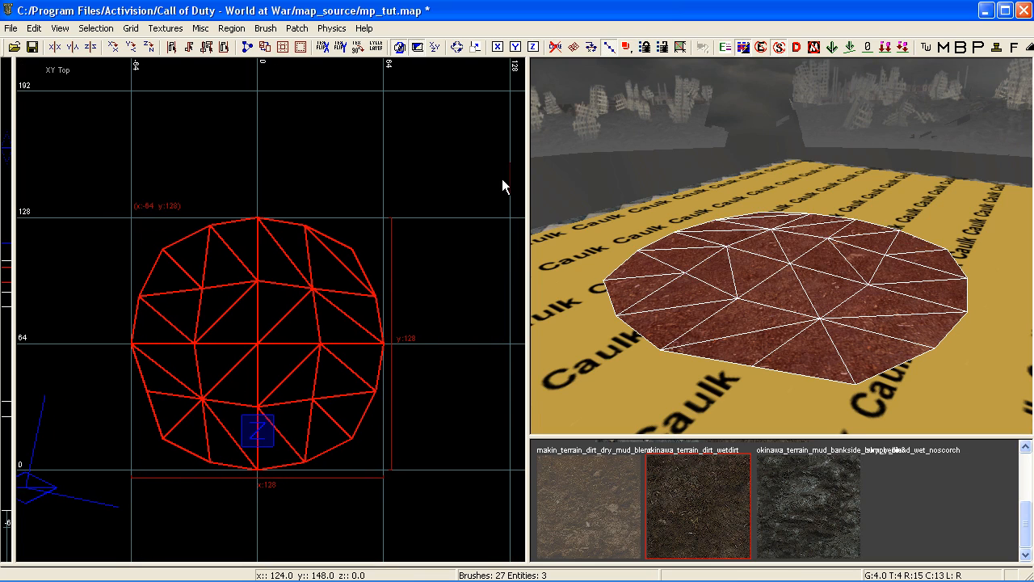
pyautogui.click(680, 48)
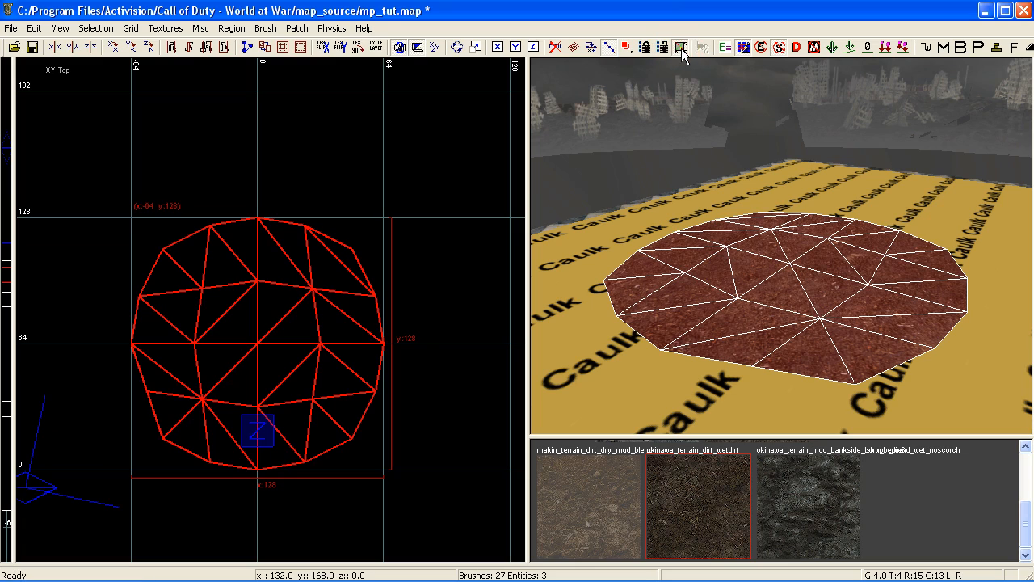
pyautogui.click(353, 254)
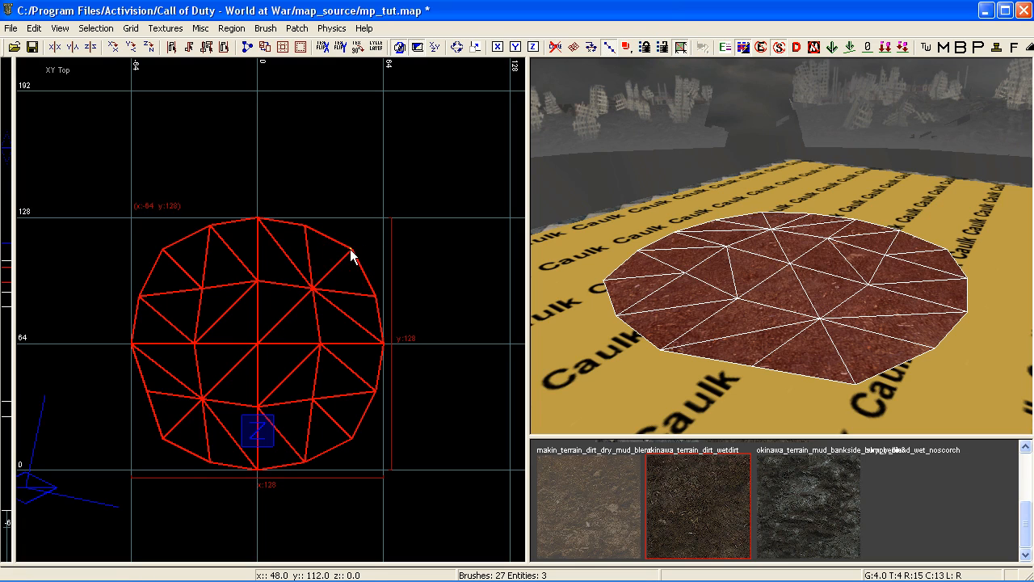
pyautogui.click(204, 290)
pyautogui.click(315, 399)
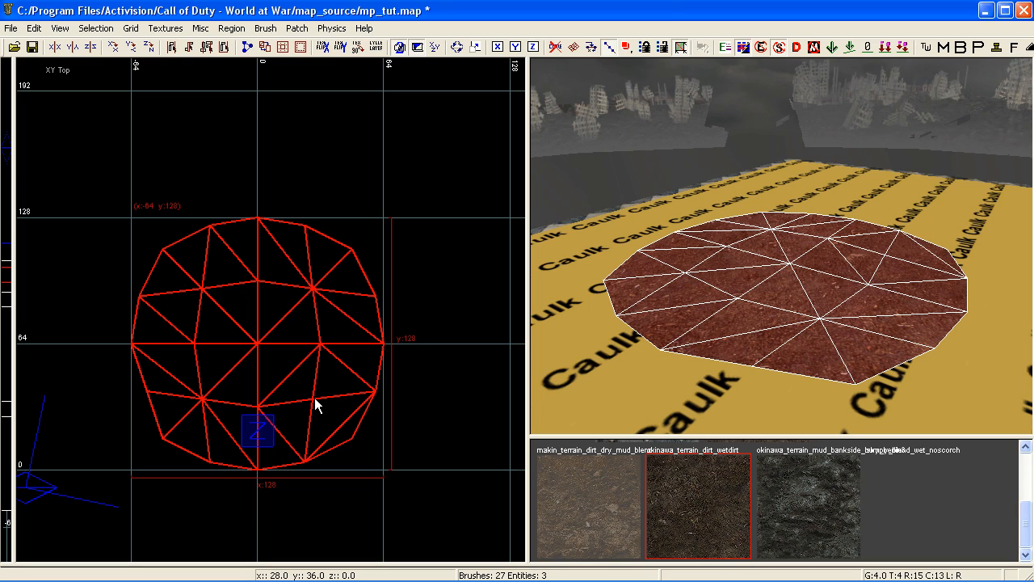
pyautogui.click(258, 344)
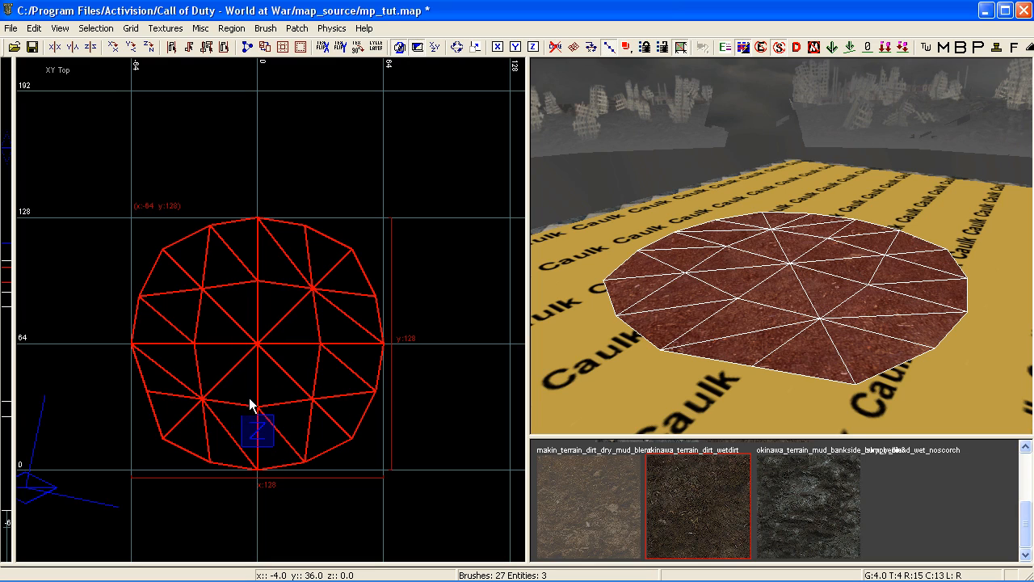
pyautogui.moveTo(250, 399); pyautogui.dragTo(261, 396, button='right')
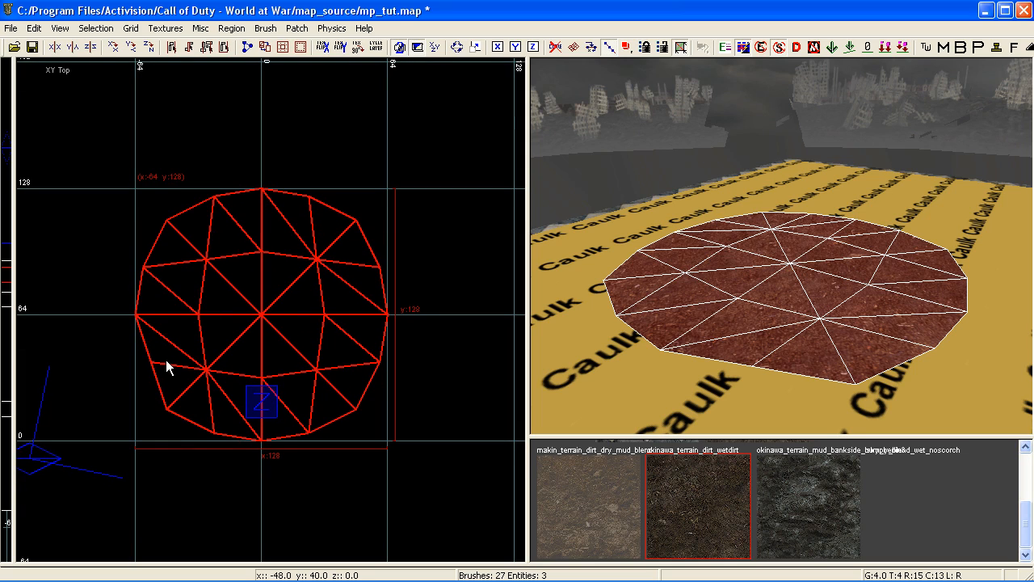
# Move the remaining lower-left rim vertex 4 units outward, reapply CAP texture mapping to the circular patch and deselect it
pyautogui.press('v')
pyautogui.moveTo(153, 367); pyautogui.dragTo(145, 364)
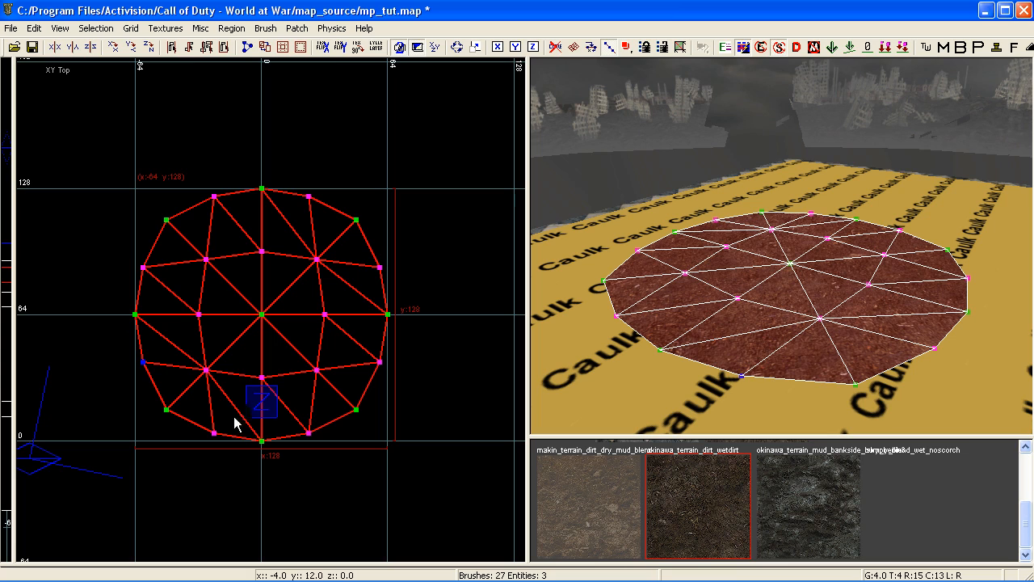
pyautogui.press('Escape')
pyautogui.keyDown('shift'); pyautogui.click(813, 318); pyautogui.keyUp('shift')
pyautogui.press('s')
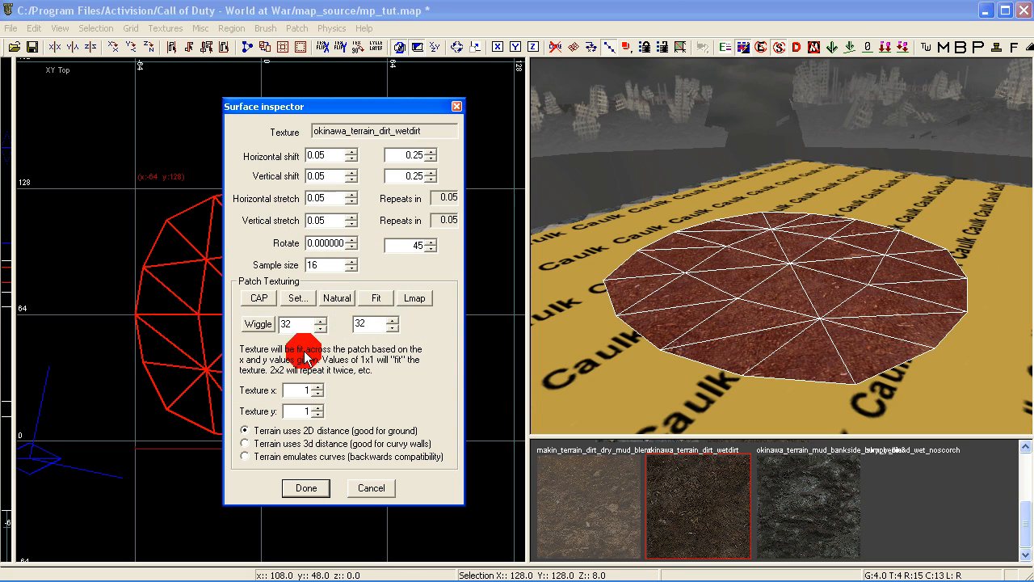
pyautogui.click(258, 297)
pyautogui.click(305, 483)
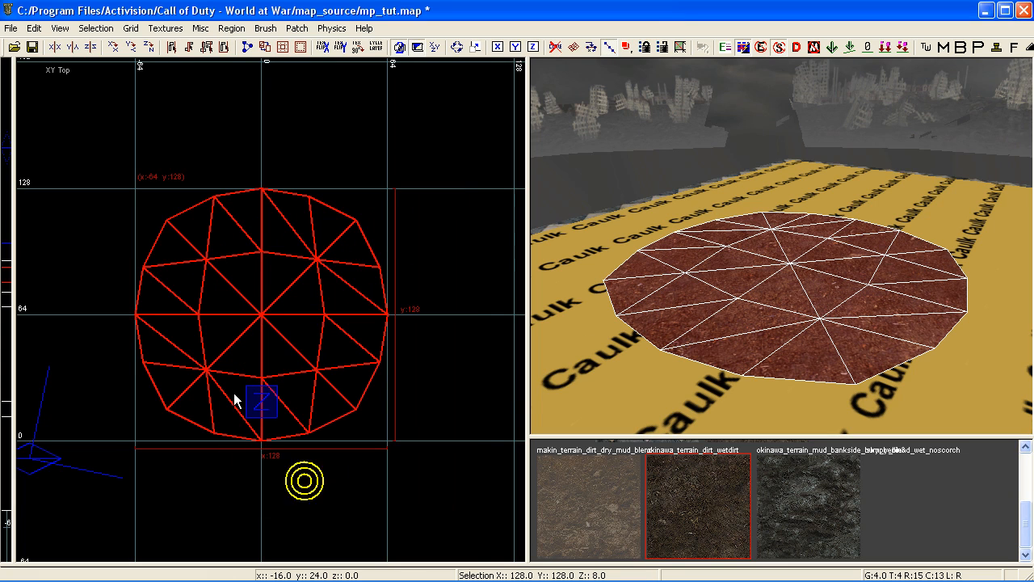
pyautogui.moveTo(235, 383); pyautogui.dragTo(239, 448, button='right')
pyautogui.scroll(-2, 234, 383)
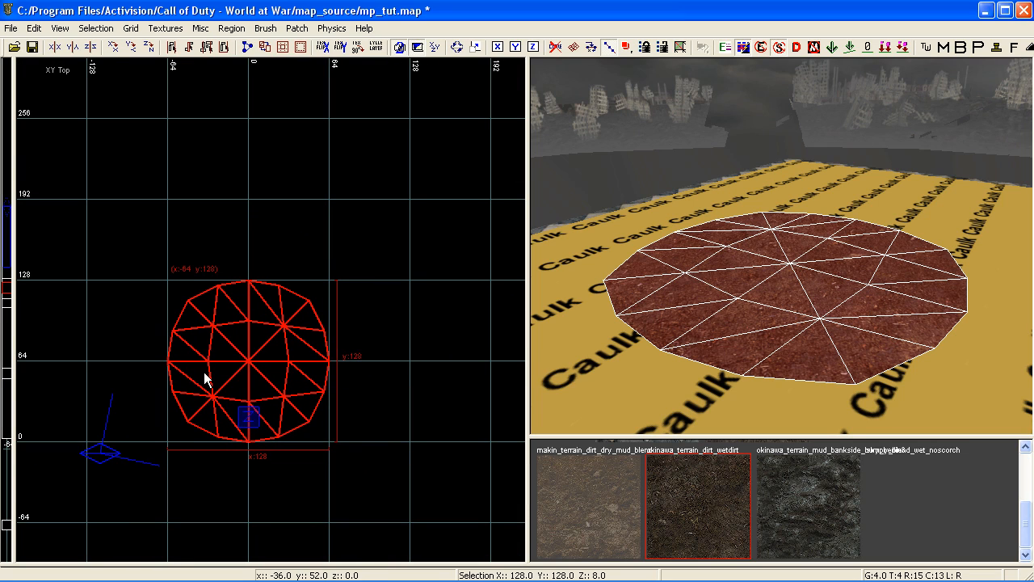
pyautogui.press('Escape')
pyautogui.scroll(1, 196, 364)
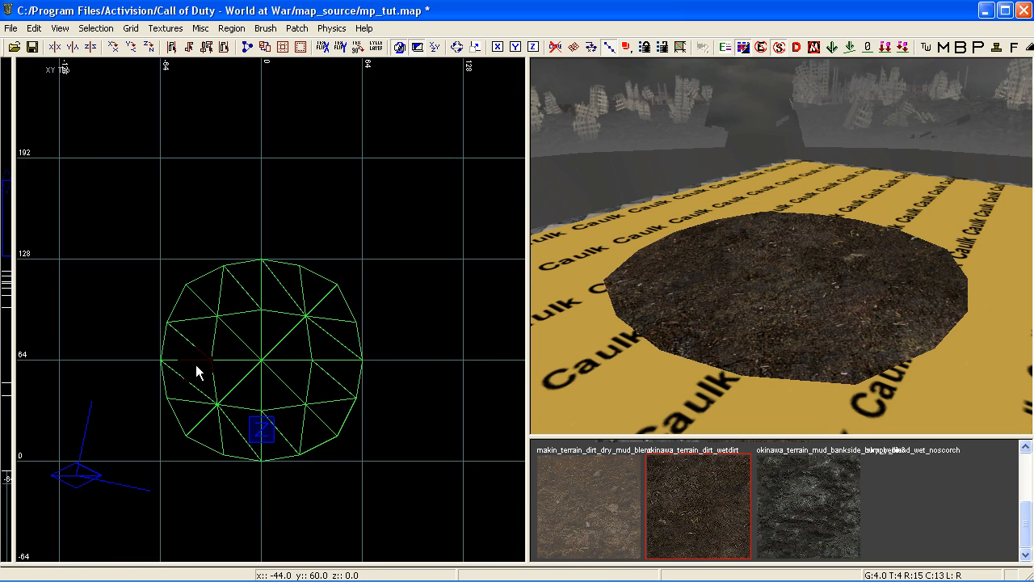
# Draw a 192 by 16 unit brush along the circle's upper edge at grid 16 and convert it to a 2 by 2 simple terrain patch
pyautogui.click(131, 27)
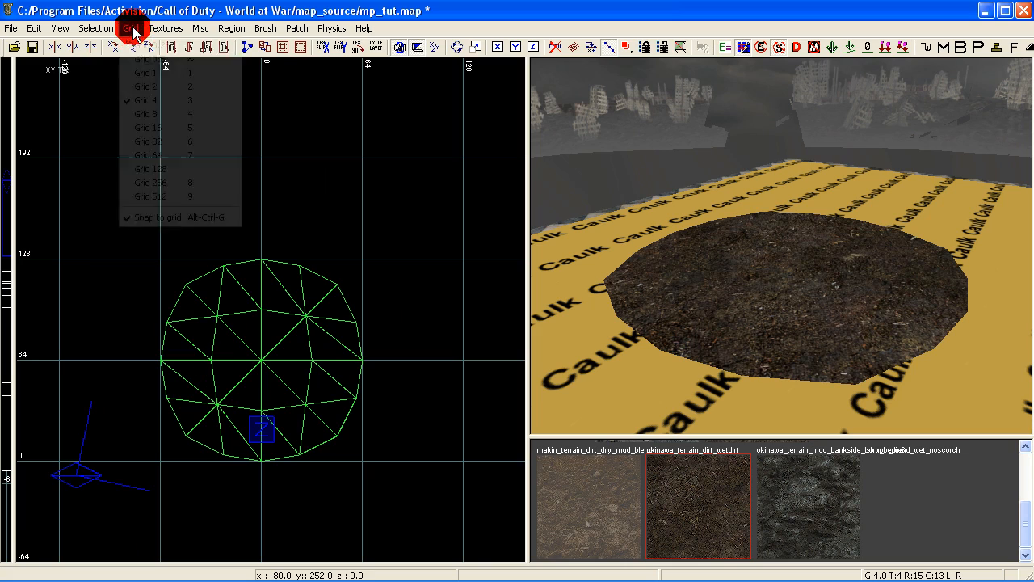
pyautogui.click(175, 130)
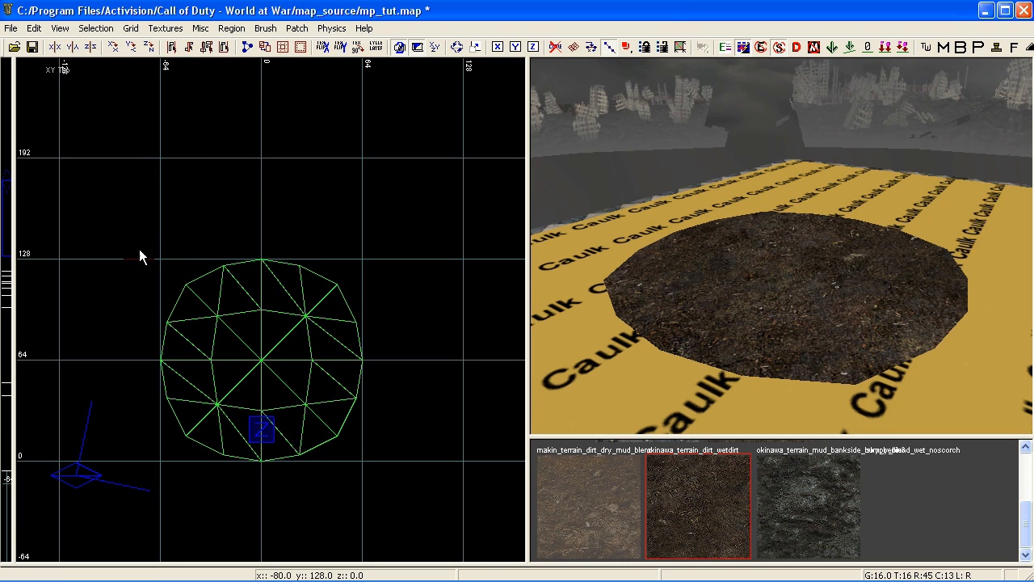
pyautogui.moveTo(123, 230)
pyautogui.mouseDown()
pyautogui.moveTo(207, 253)
pyautogui.moveTo(216, 242)
pyautogui.moveTo(429, 243)
pyautogui.mouseUp()
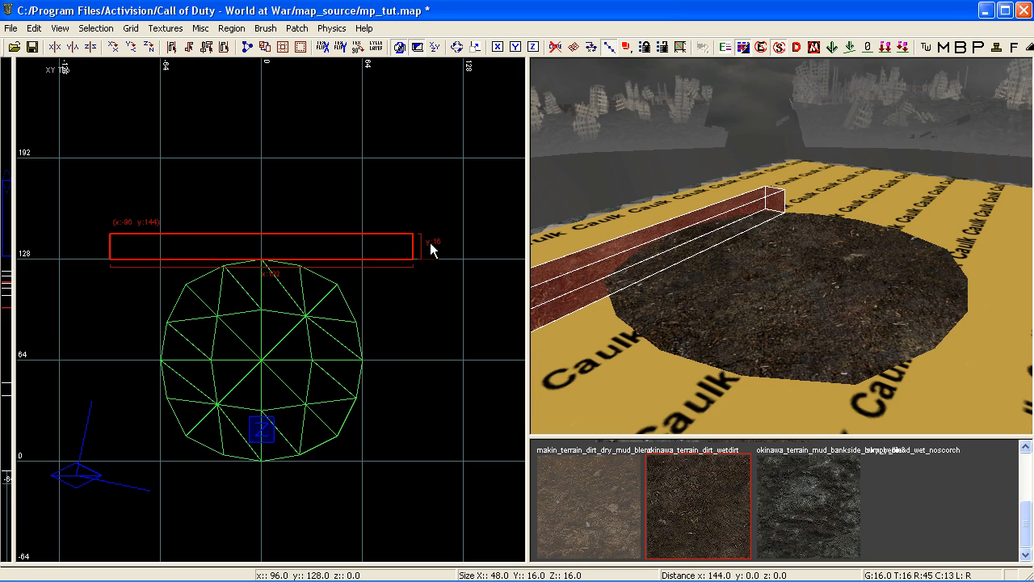
pyautogui.rightClick(300, 273)
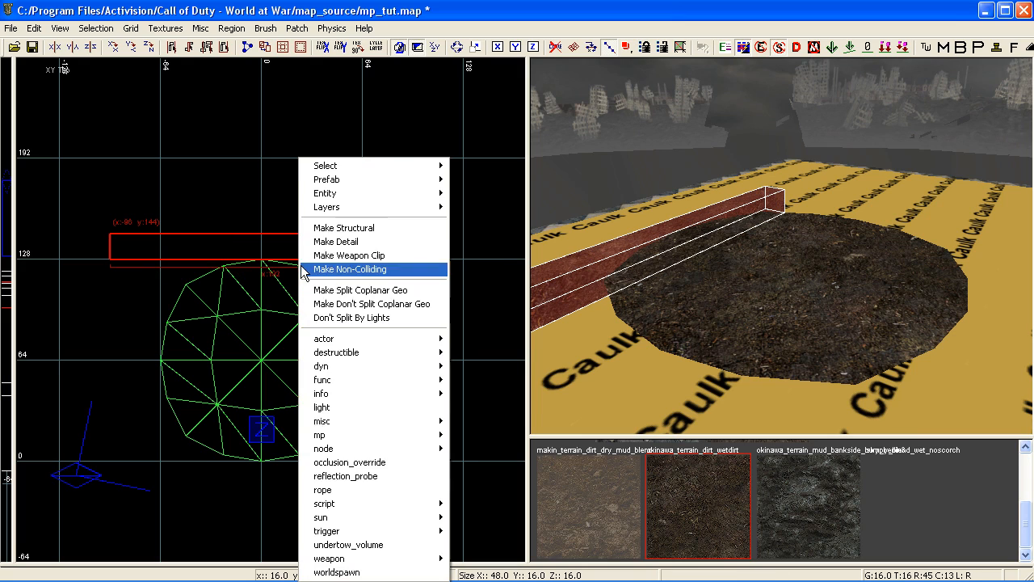
pyautogui.click(253, 209)
pyautogui.click(295, 29)
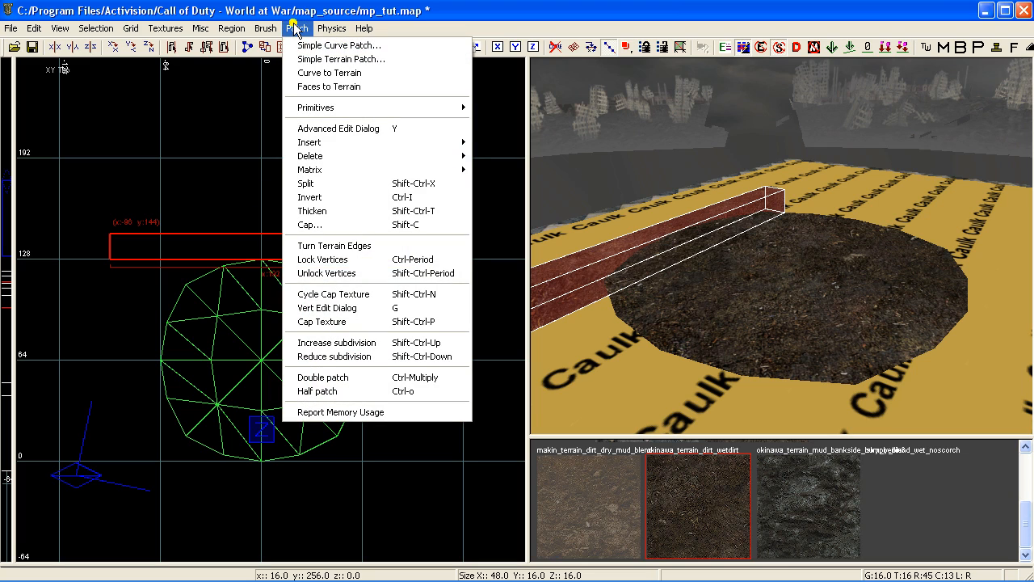
pyautogui.click(333, 60)
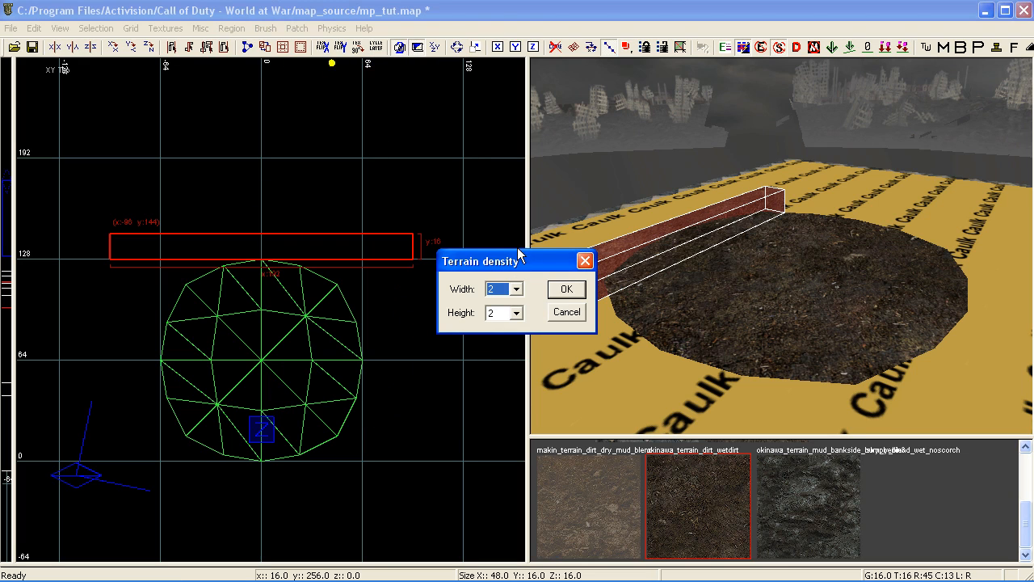
pyautogui.click(568, 286)
# Split the strip patch's vertex columns repeatedly until it is divided lengthwise into eight equal segments
pyautogui.press('v')
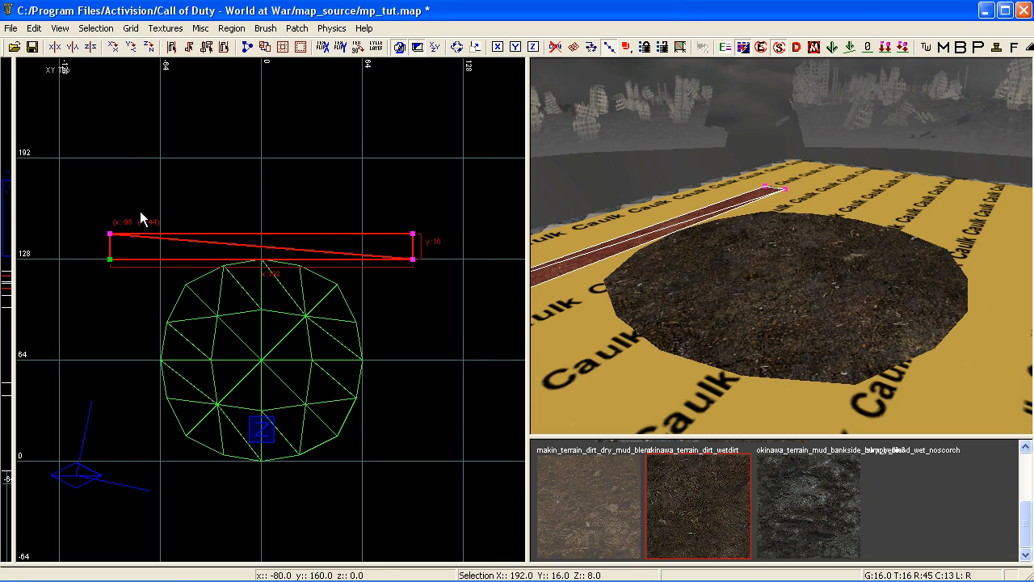
pyautogui.moveTo(86, 210); pyautogui.dragTo(436, 240)
pyautogui.hotkey('shift', 'x')
pyautogui.press('ctrl+shift+KP_Add')
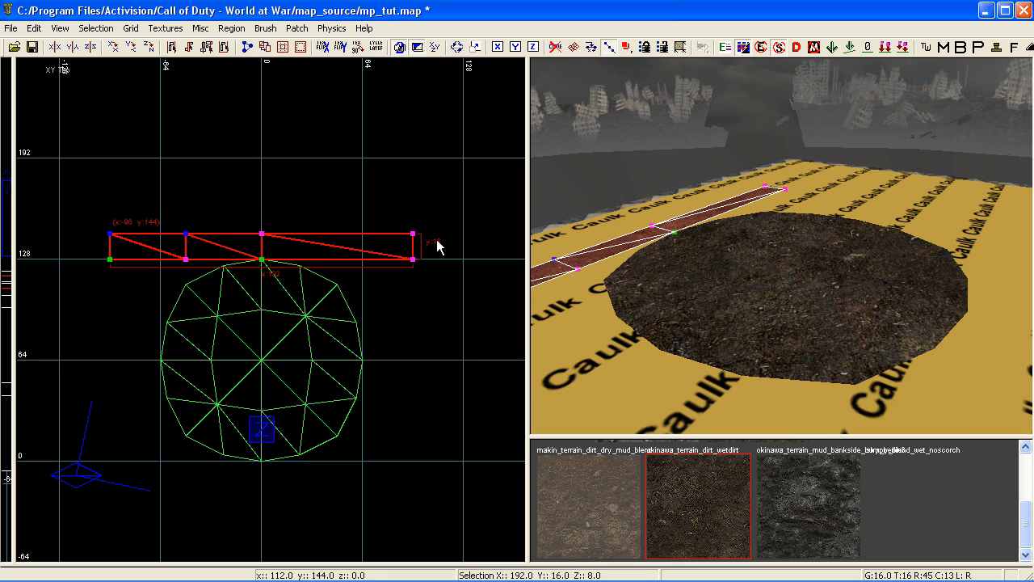
pyautogui.hotkey('shift', 'x')
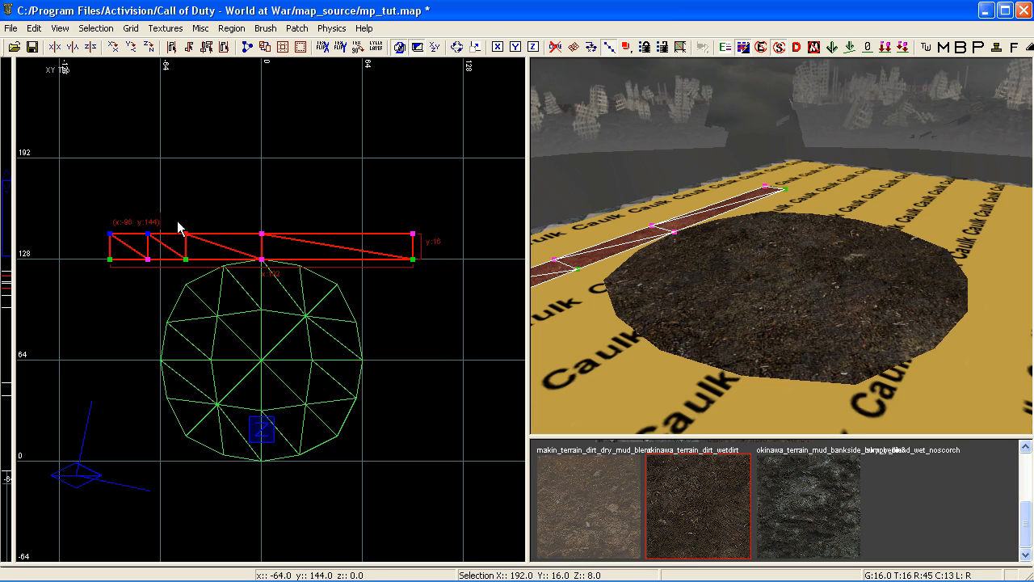
pyautogui.moveTo(177, 219); pyautogui.dragTo(426, 239)
pyautogui.hotkey('shift', 'x')
pyautogui.hotkey('shift', 'x')
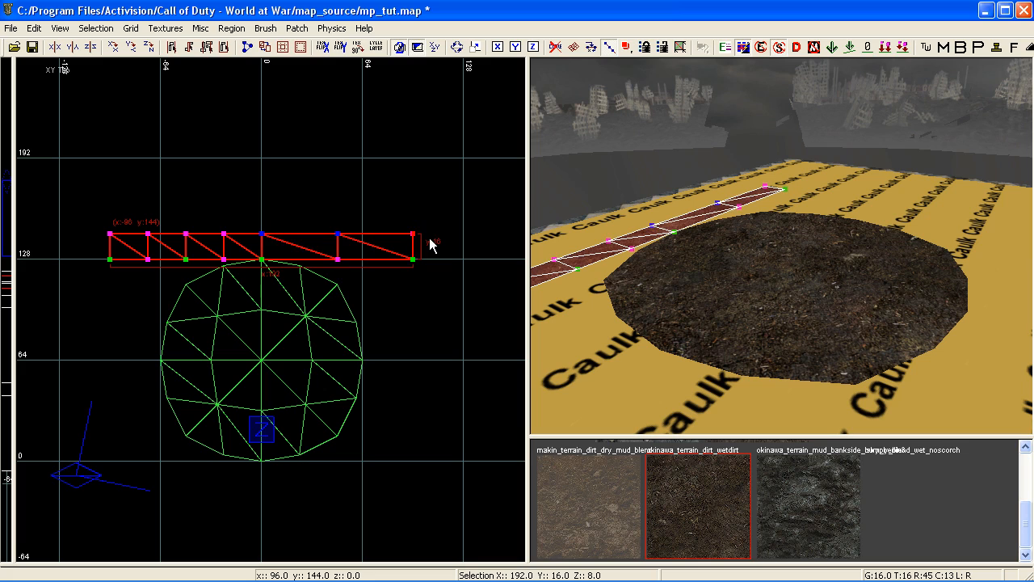
pyautogui.hotkey('shift', 'x')
pyautogui.moveTo(314, 221); pyautogui.dragTo(442, 244)
pyautogui.hotkey('shift', 'x')
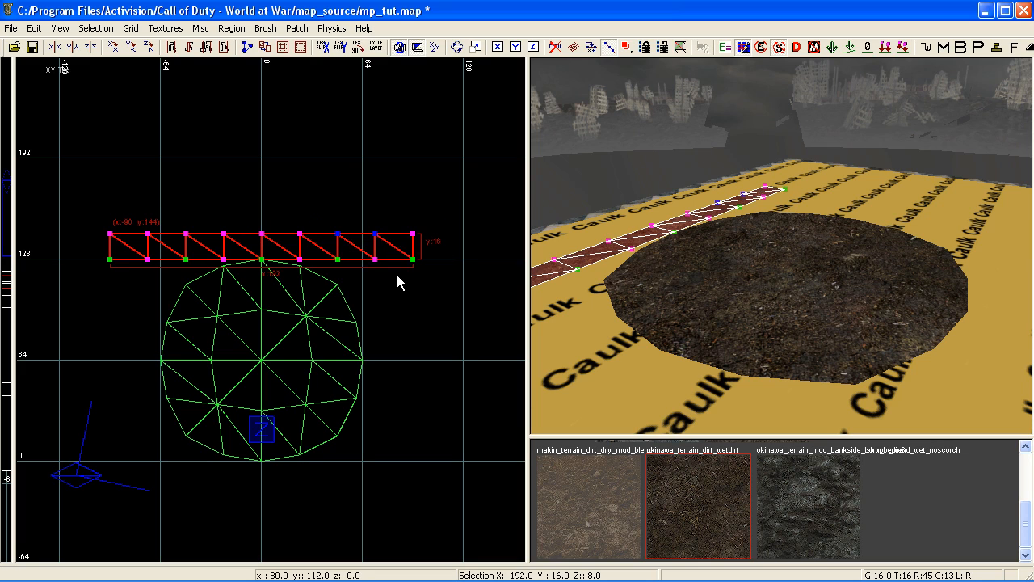
# At grid 4, move the strip's inner vertices left of centre onto the circle's rim, and its outer end vertex to x -80, y 64
pyautogui.moveTo(344, 273); pyautogui.dragTo(365, 263, button='right')
pyautogui.scroll(1, 219, 284)
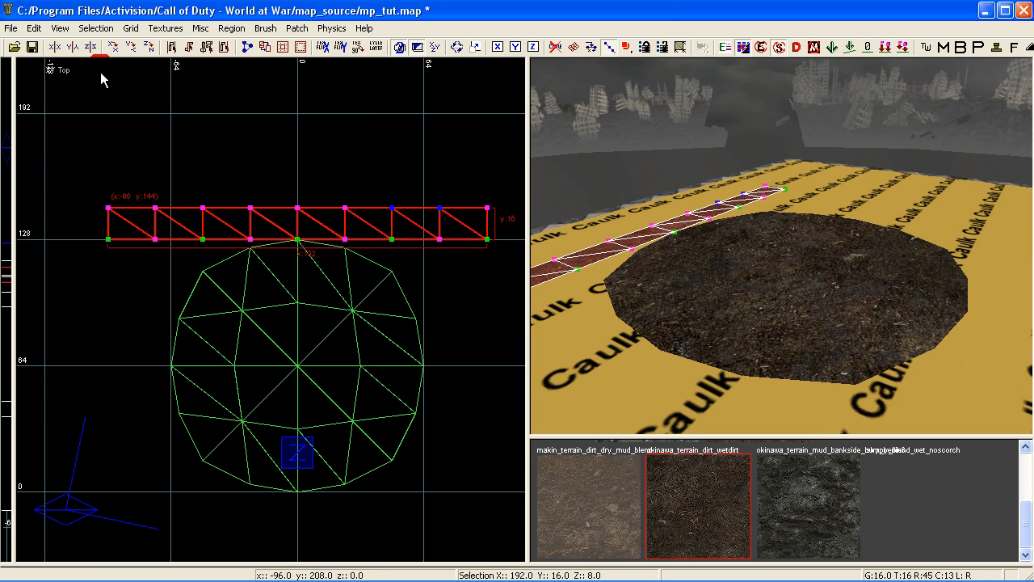
pyautogui.click(130, 28)
pyautogui.click(152, 100)
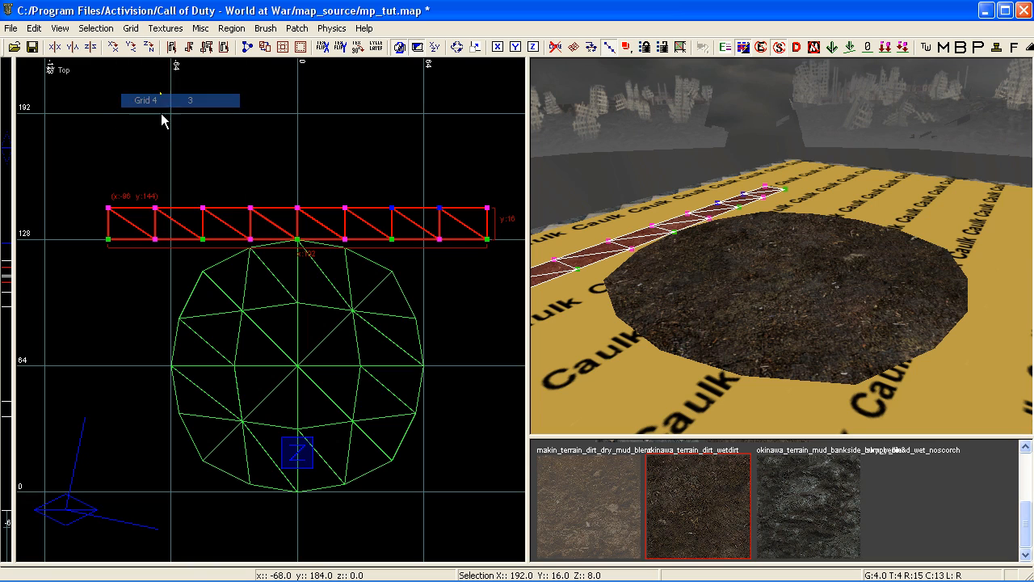
pyautogui.scroll(2, 217, 267)
pyautogui.moveTo(257, 229); pyautogui.dragTo(196, 237)
pyautogui.moveTo(176, 212); pyautogui.dragTo(181, 262)
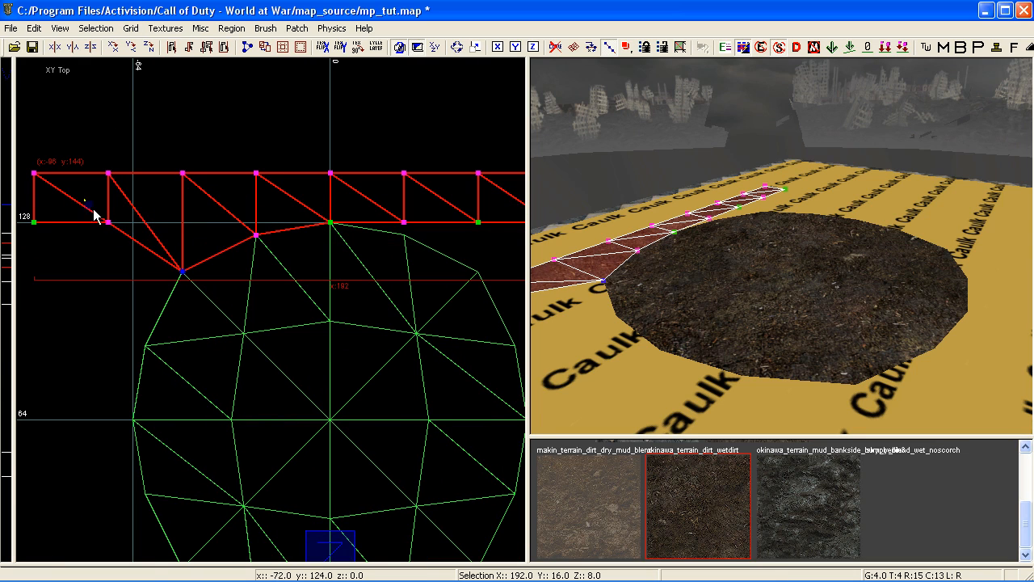
pyautogui.moveTo(94, 215); pyautogui.dragTo(149, 346)
pyautogui.scroll(-1, 149, 339)
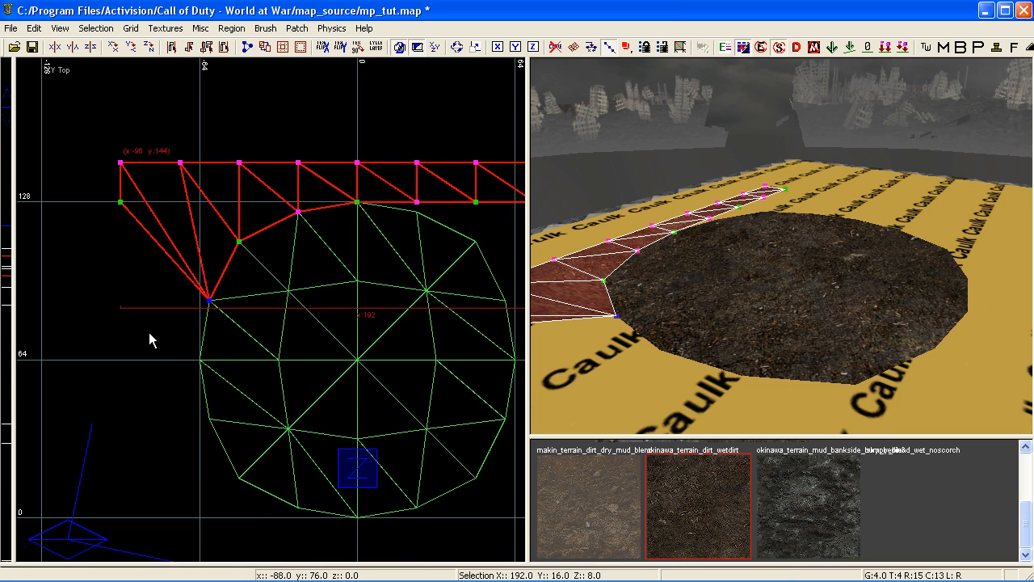
pyautogui.moveTo(123, 208); pyautogui.dragTo(203, 357)
pyautogui.moveTo(145, 204); pyautogui.dragTo(170, 362)
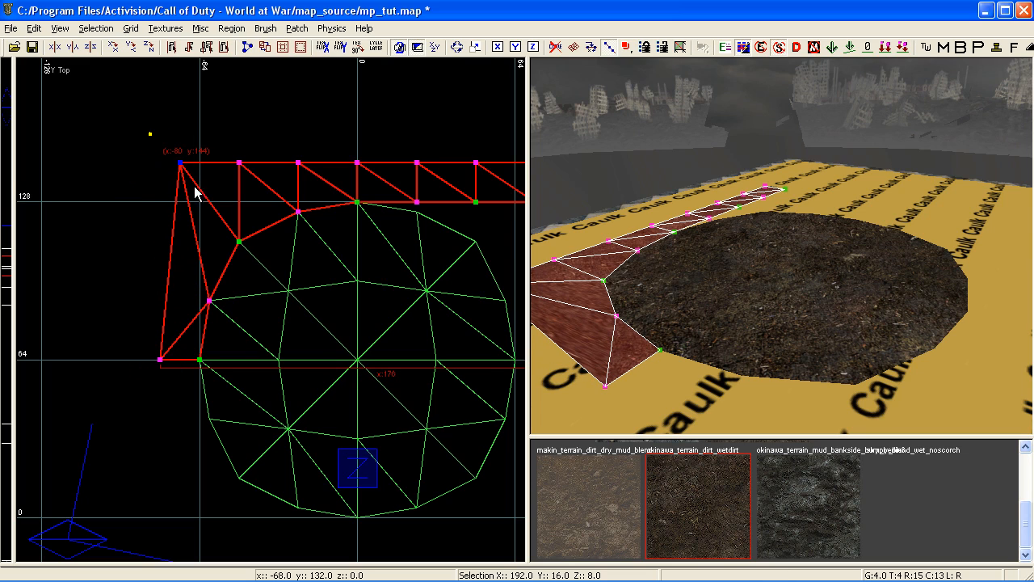
# Move the strip's outer vertices left of centre to (-72, 104), (-64, 128) and (-36, 140), following the circle's curve
pyautogui.moveTo(196, 192); pyautogui.dragTo(180, 265)
pyautogui.moveTo(240, 162); pyautogui.dragTo(205, 205)
pyautogui.moveTo(205, 197); pyautogui.dragTo(156, 194, button='right')
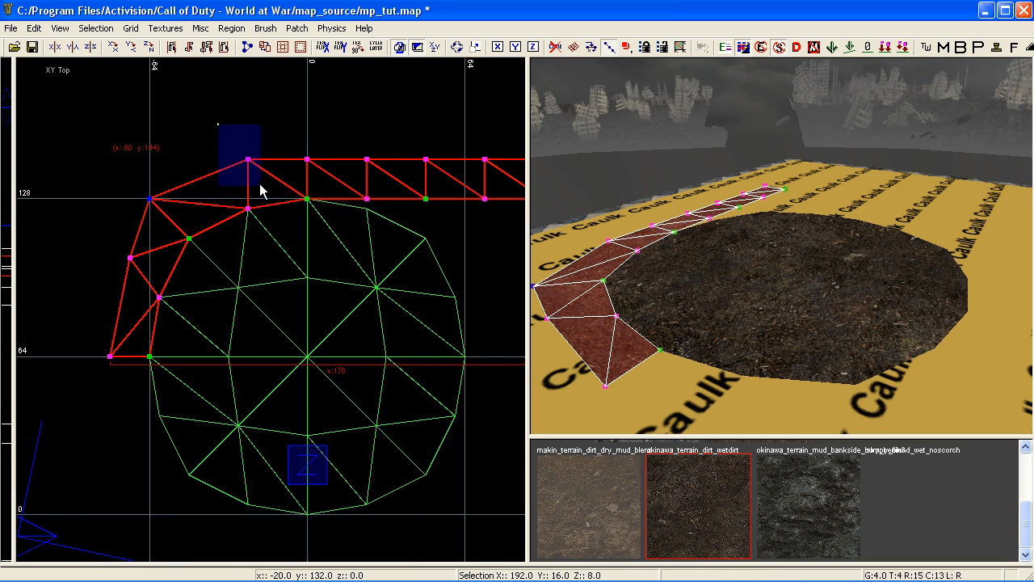
pyautogui.moveTo(252, 157); pyautogui.dragTo(226, 166)
# Move the strip's inner vertices right of centre onto the circle's rim, with the inner end vertex at x 64, y 64
pyautogui.moveTo(270, 178); pyautogui.dragTo(173, 143, button='right')
pyautogui.click(254, 171)
pyautogui.moveTo(253, 170); pyautogui.dragTo(252, 179)
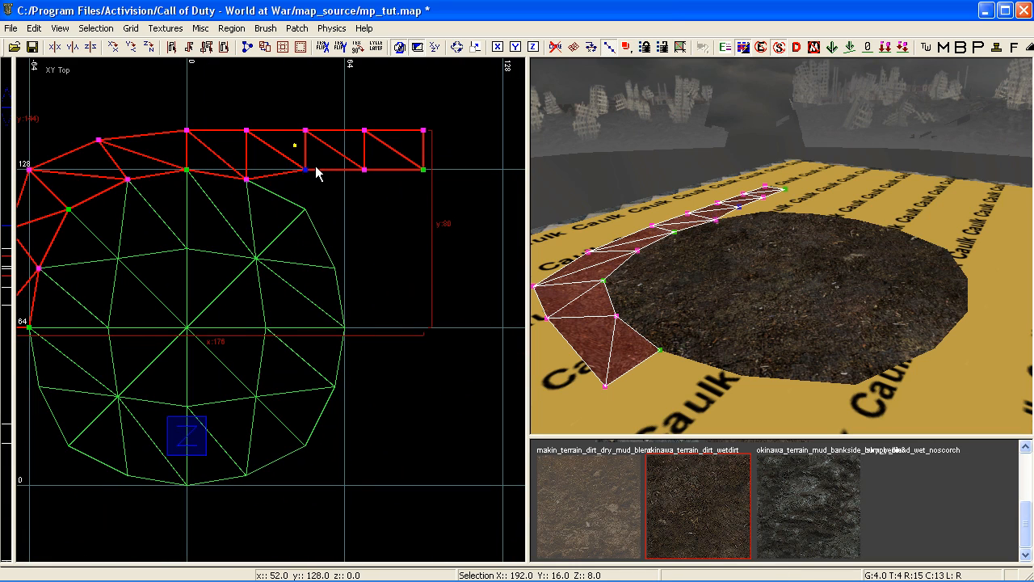
pyautogui.moveTo(316, 168); pyautogui.dragTo(315, 208)
pyautogui.moveTo(374, 168); pyautogui.dragTo(342, 267)
pyautogui.moveTo(341, 267); pyautogui.dragTo(373, 130, button='right')
pyautogui.moveTo(411, 115); pyautogui.dragTo(346, 273)
pyautogui.scroll(-1, 347, 271)
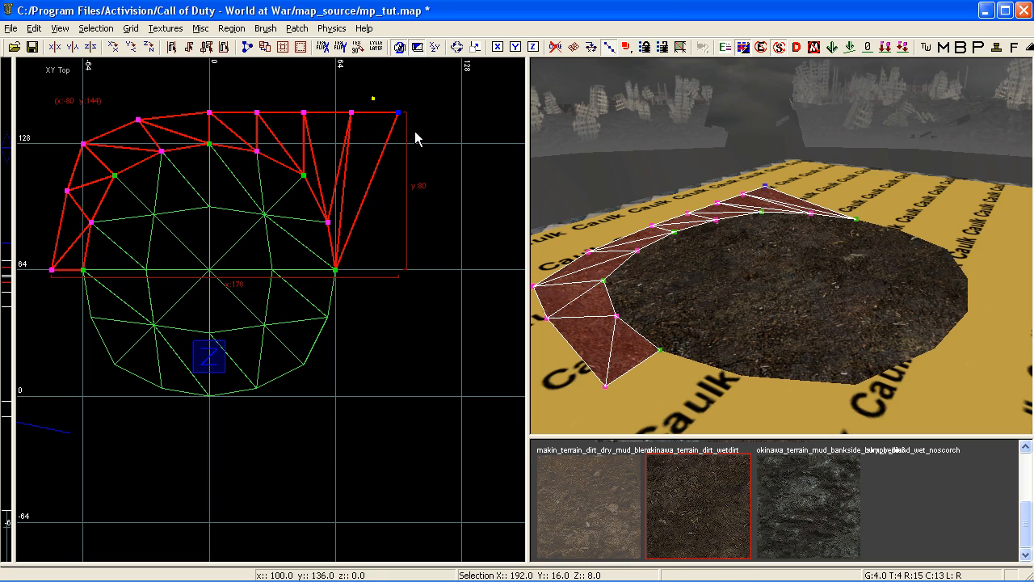
# Move the strip's outer vertices right of centre to (84, 64), (76, 96), (64, 128) and (36, 140)
pyautogui.moveTo(400, 114); pyautogui.dragTo(382, 272)
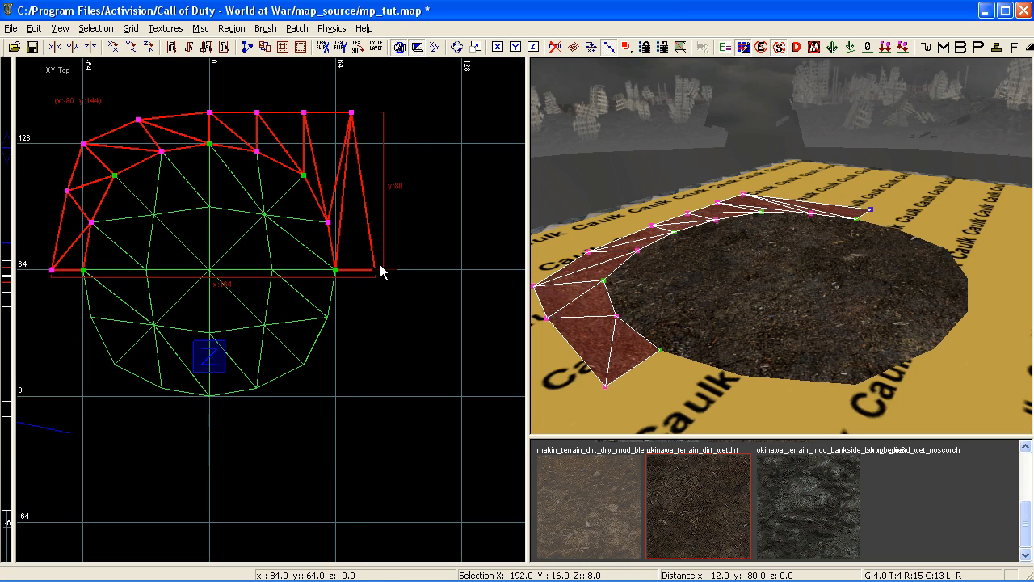
pyautogui.moveTo(351, 113); pyautogui.dragTo(359, 208)
pyautogui.moveTo(312, 119); pyautogui.dragTo(343, 150)
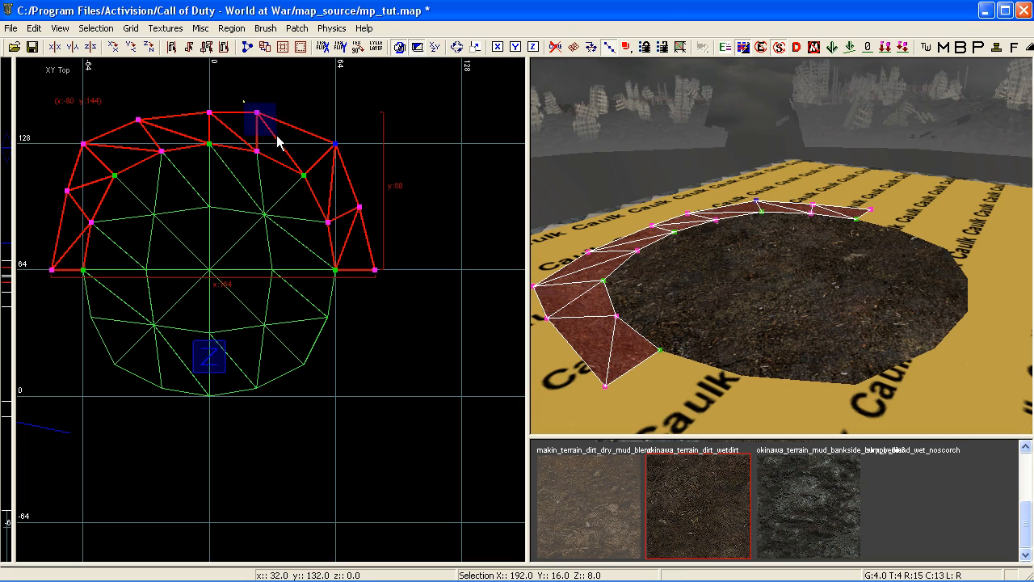
pyautogui.moveTo(274, 116); pyautogui.dragTo(293, 123)
# Widen the strip at its crest by moving three outer vertices to (-36, 144), (0, 152) and (32, 148)
pyautogui.moveTo(292, 139); pyautogui.dragTo(370, 191, button='right')
pyautogui.moveTo(127, 169); pyautogui.dragTo(138, 151, button='right')
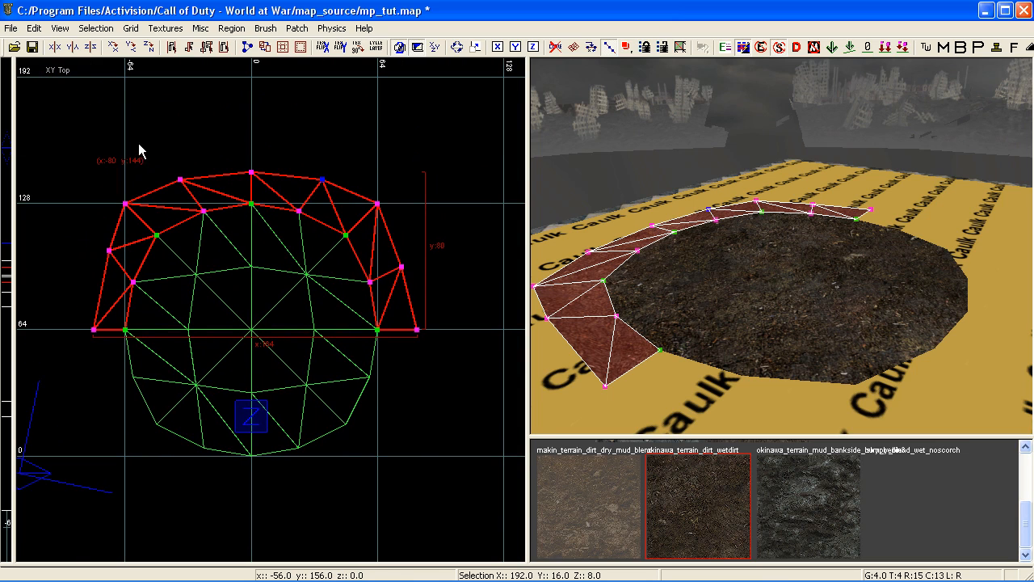
pyautogui.moveTo(190, 181); pyautogui.dragTo(190, 172)
pyautogui.moveTo(256, 169); pyautogui.dragTo(256, 151)
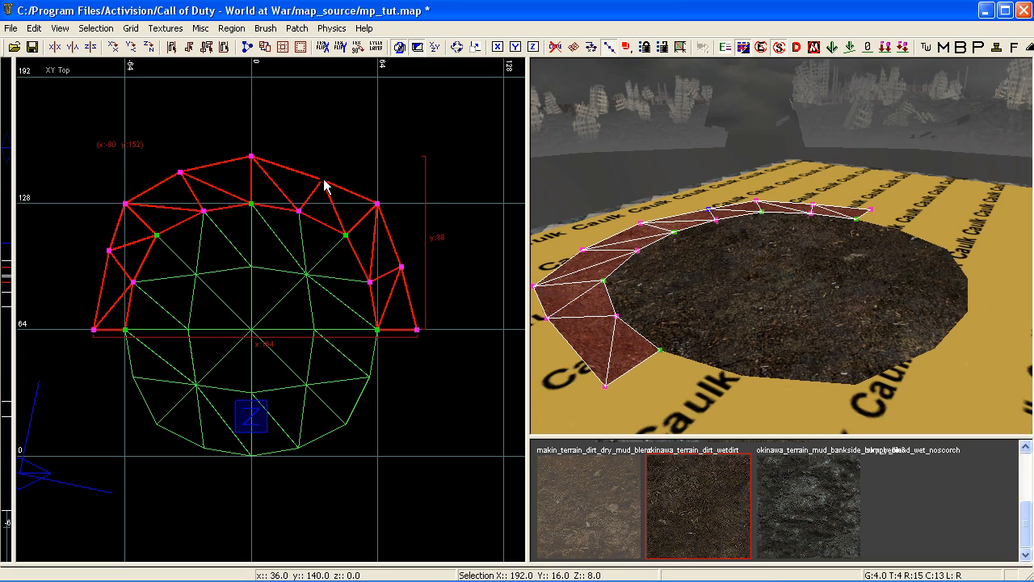
pyautogui.moveTo(322, 178); pyautogui.dragTo(324, 170)
pyautogui.moveTo(323, 171); pyautogui.dragTo(317, 180, button='right')
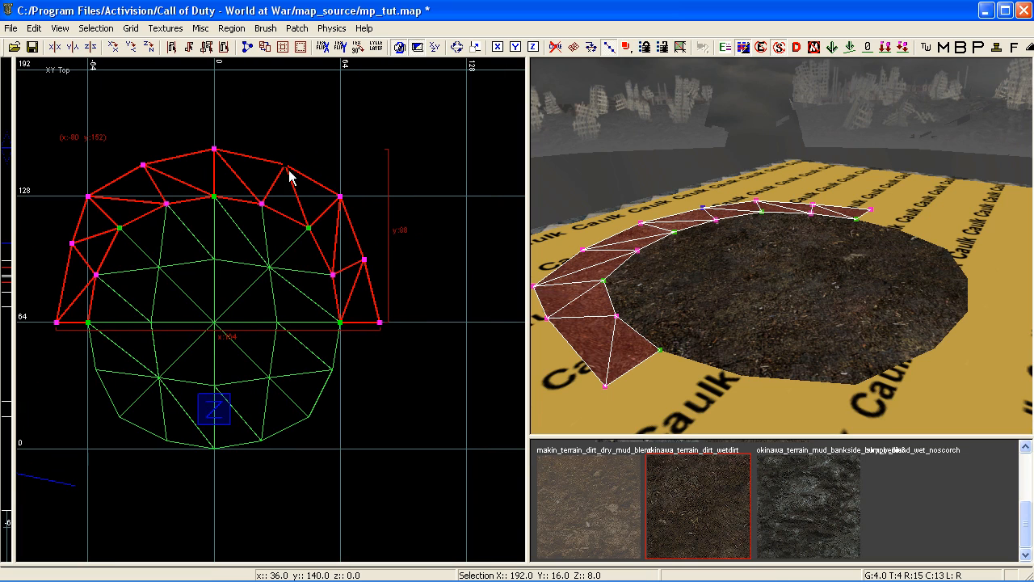
pyautogui.moveTo(292, 165); pyautogui.dragTo(284, 162)
pyautogui.moveTo(272, 244); pyautogui.dragTo(307, 219, button='right')
# Widen the strip's sides by moving outer vertices to (-76, 104), (-84, 64), (88, 64) and (80, 96), and finish vertex editing
pyautogui.moveTo(150, 213)
pyautogui.mouseDown()
pyautogui.moveTo(145, 231)
pyautogui.moveTo(144, 216)
pyautogui.mouseUp()
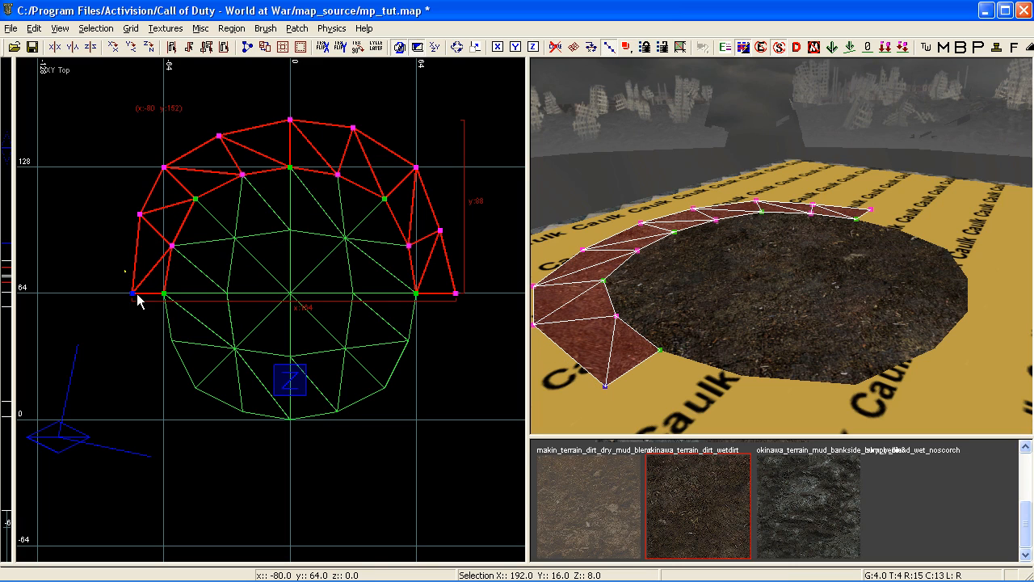
pyautogui.moveTo(137, 294); pyautogui.dragTo(126, 290)
pyautogui.moveTo(249, 246); pyautogui.dragTo(163, 222, button='right')
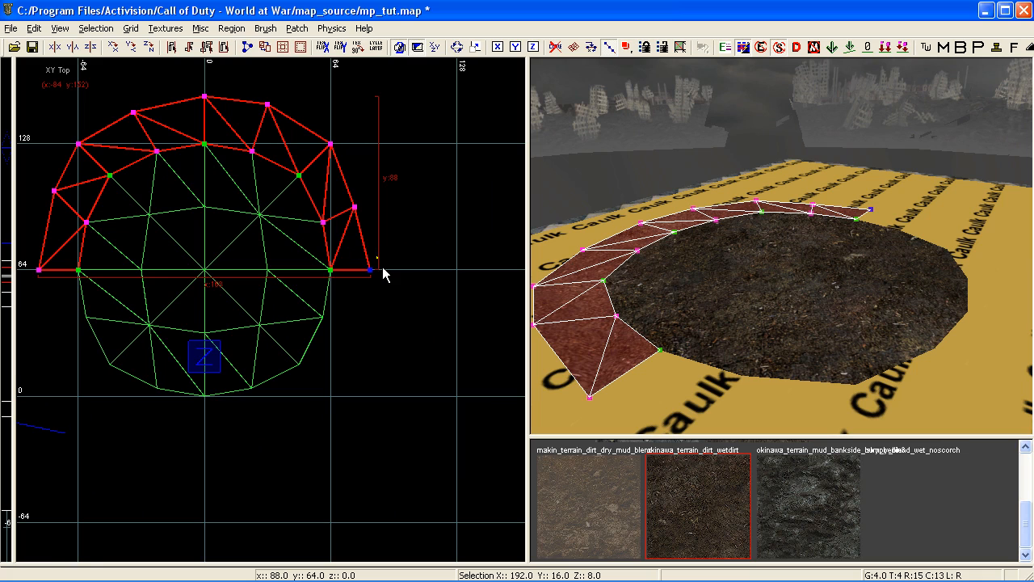
pyautogui.moveTo(383, 267); pyautogui.dragTo(393, 266)
pyautogui.moveTo(363, 208); pyautogui.dragTo(376, 201)
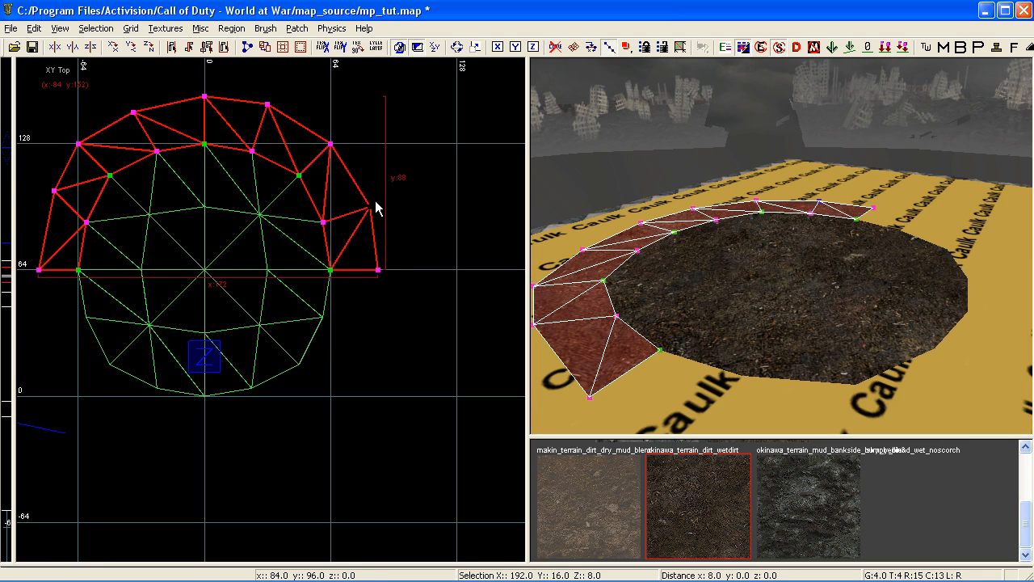
pyautogui.moveTo(369, 203); pyautogui.dragTo(330, 232, button='right')
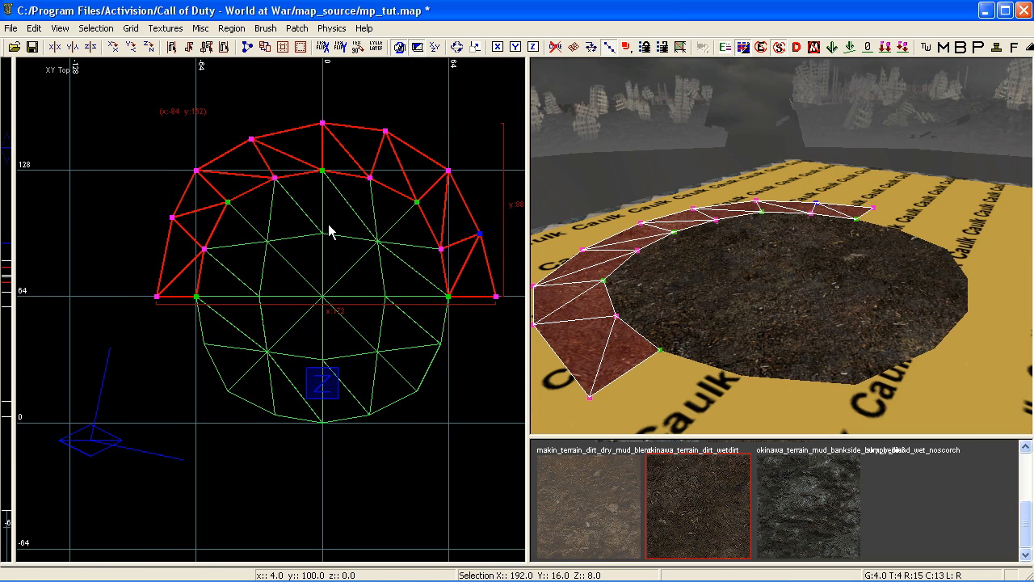
pyautogui.press('v')
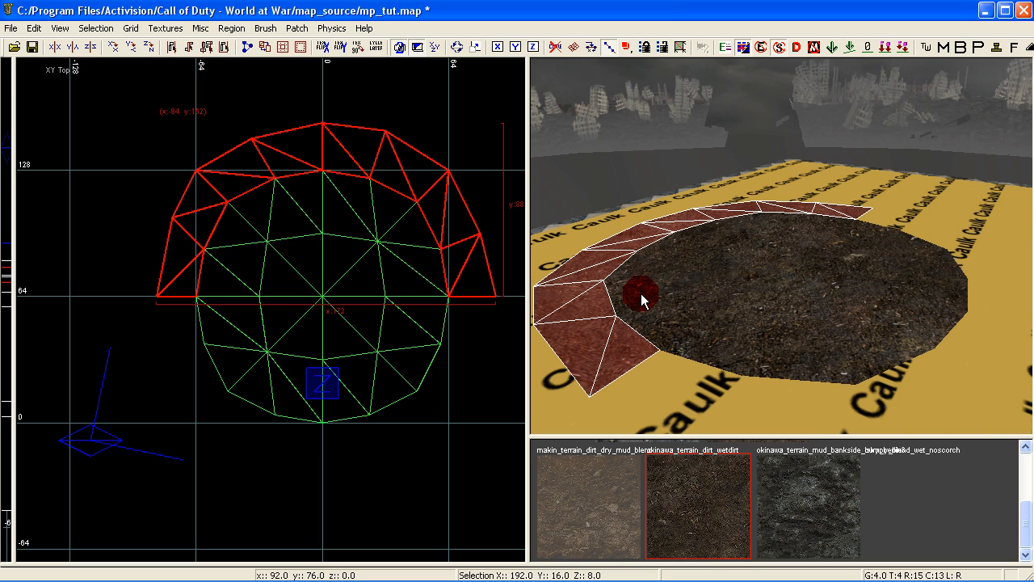
# Select the circular patch together with the strip and check how their vertices line up along the rim
pyautogui.moveTo(641, 294)
pyautogui.mouseDown(button='right')
pyautogui.moveTo(622, 297)
pyautogui.moveTo(651, 307)
pyautogui.moveTo(659, 296)
pyautogui.mouseUp(button='right')
pyautogui.moveTo(315, 280)
pyautogui.mouseDown(button='right')
pyautogui.moveTo(287, 262)
pyautogui.moveTo(308, 255)
pyautogui.moveTo(308, 274)
pyautogui.mouseUp(button='right')
pyautogui.keyDown('shift'); pyautogui.click(265, 214); pyautogui.keyUp('shift')
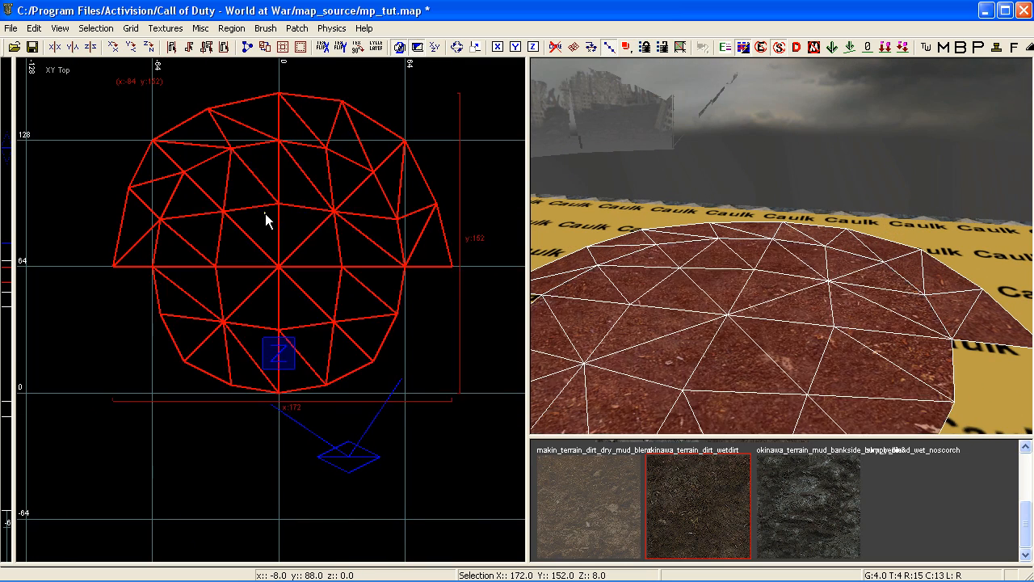
pyautogui.click(265, 213)
pyautogui.press('v')
pyautogui.scroll(1, 260, 210)
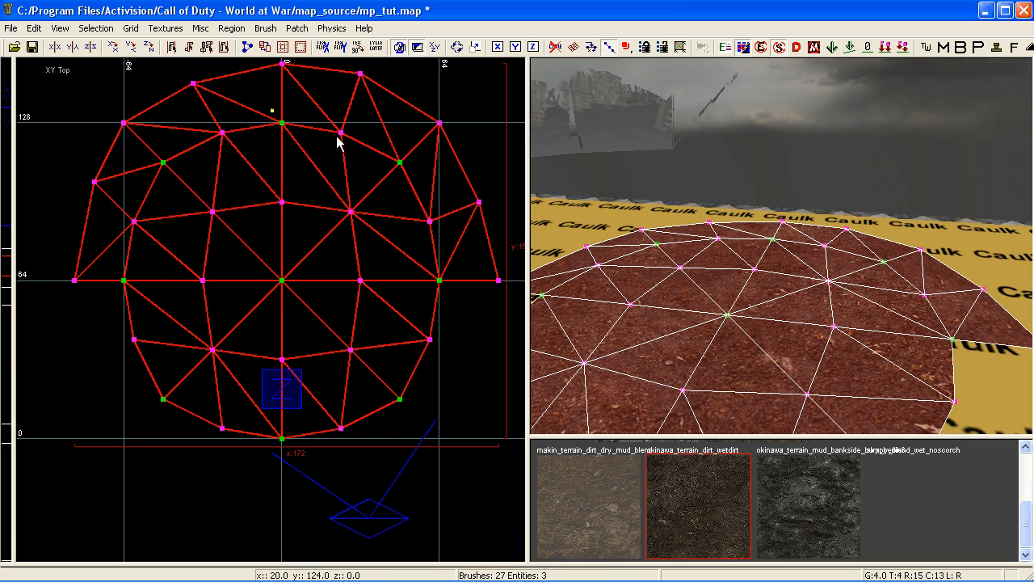
pyautogui.click(399, 161)
pyautogui.press('v')
pyautogui.scroll(-1, 148, 317)
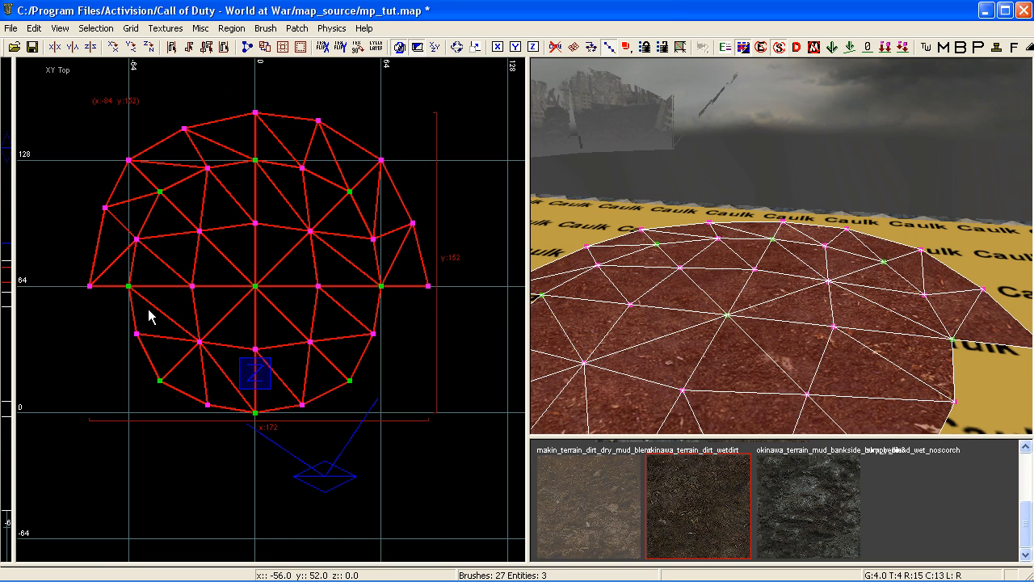
# Duplicate the strip patch alone, rotate the copy 180 degrees and fit it around the circle's lower half
pyautogui.press('Escape')
pyautogui.keyDown('shift'); pyautogui.click(302, 162); pyautogui.keyUp('shift')
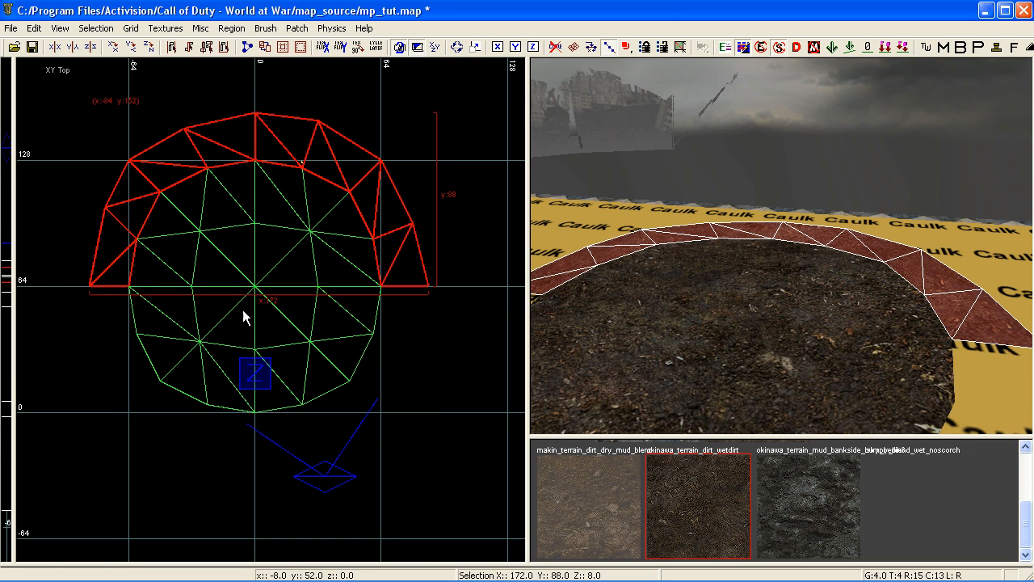
pyautogui.scroll(-1, 243, 301)
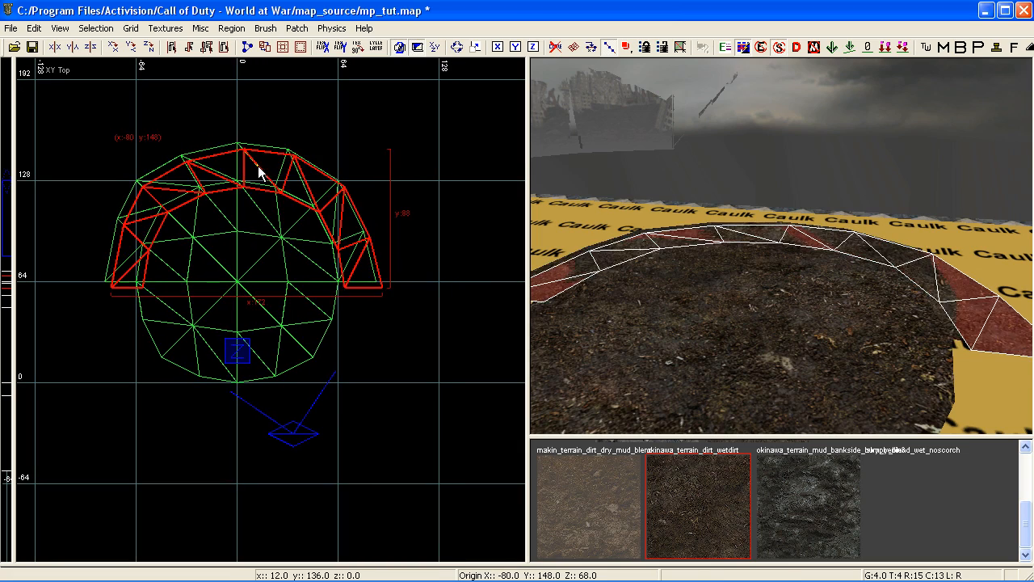
pyautogui.moveTo(257, 165); pyautogui.dragTo(255, 281)
pyautogui.press('r')
pyautogui.press('r')
pyautogui.moveTo(207, 418); pyautogui.dragTo(205, 395)
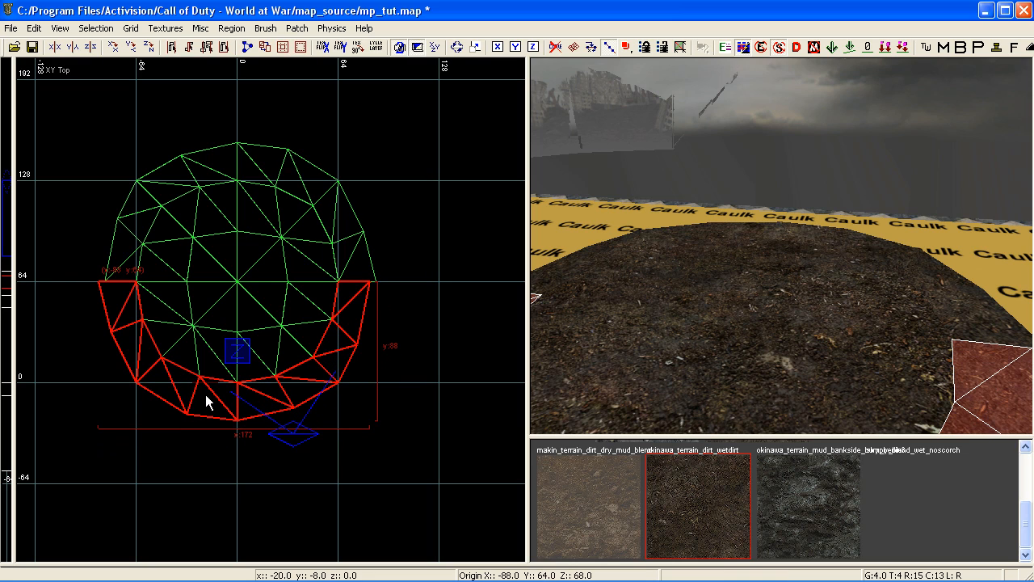
pyautogui.moveTo(182, 388); pyautogui.dragTo(162, 387, button='right')
pyautogui.press('Escape')
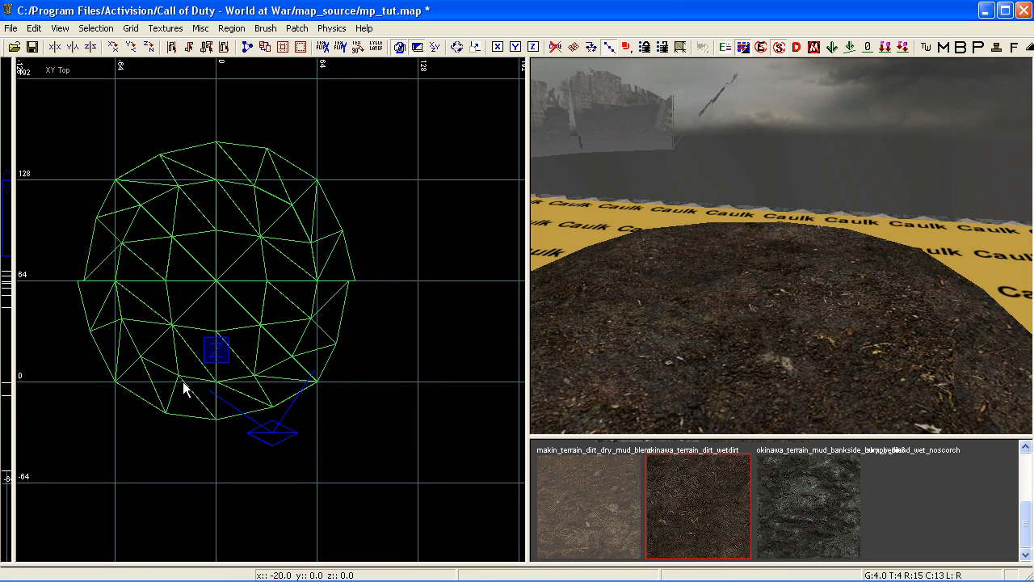
# Weld the outer end vertices of the upper and lower strips where they meet on both sides of the circle
pyautogui.keyDown('shift'); pyautogui.click(91, 248); pyautogui.keyUp('shift')
pyautogui.keyDown('shift'); pyautogui.click(186, 343); pyautogui.keyUp('shift')
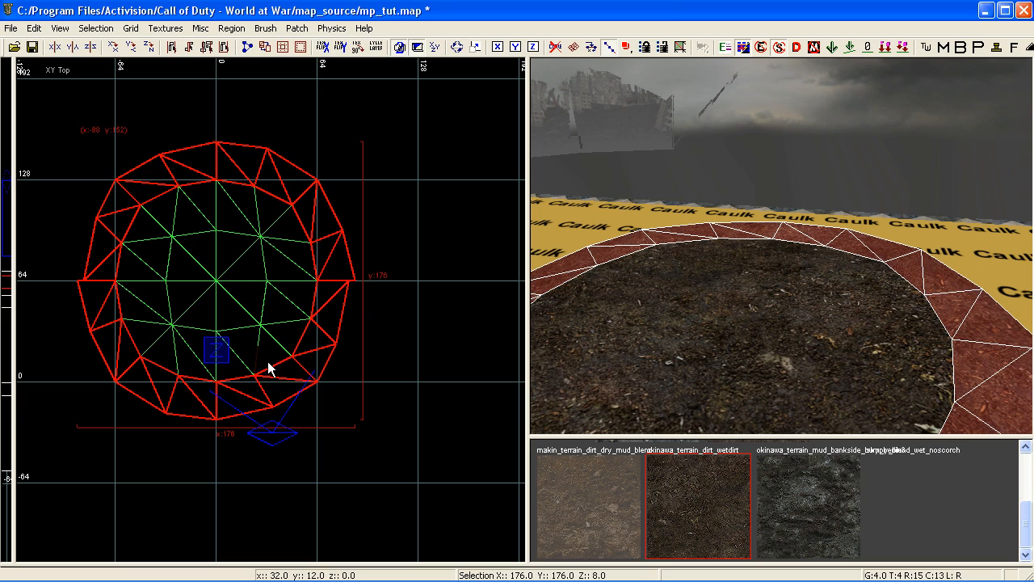
pyautogui.press('v')
pyautogui.press('w')
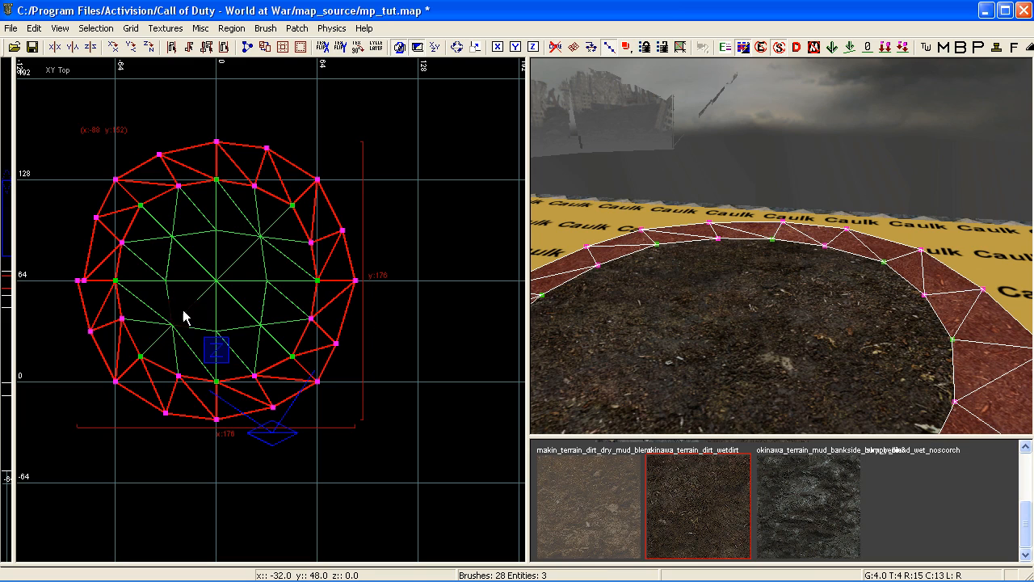
pyautogui.press('w')
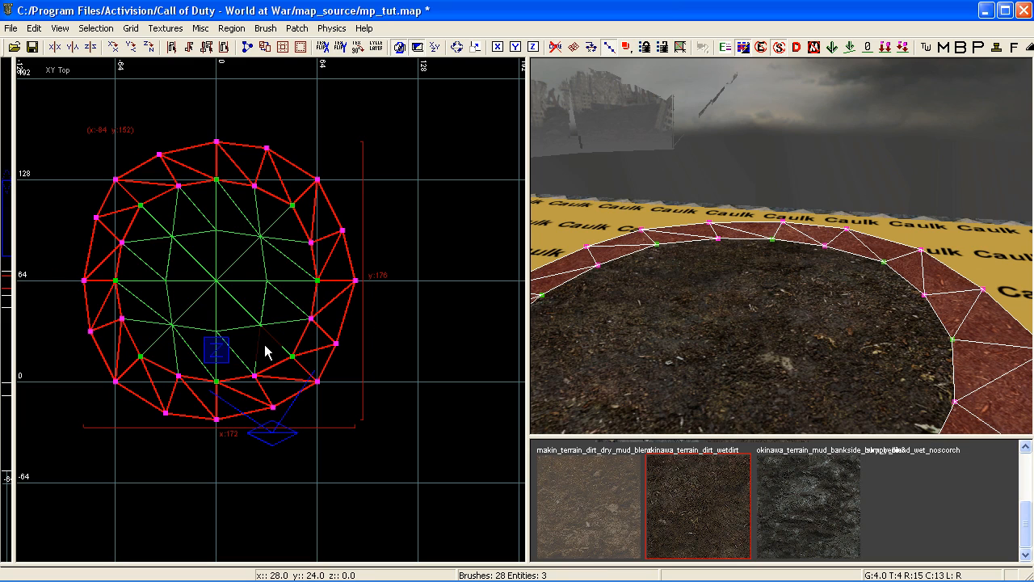
pyautogui.press('Escape')
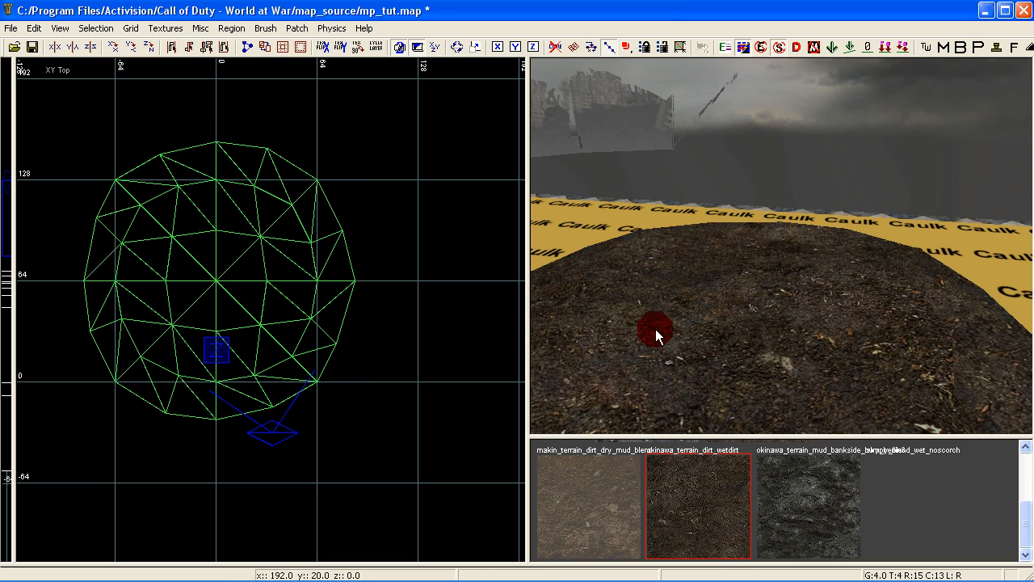
# Split the vertex rows of both strip patches repeatedly until the ring is divided into four concentric bands, and deselect them
pyautogui.moveTo(655, 328); pyautogui.dragTo(613, 320, button='right')
pyautogui.keyDown('shift'); pyautogui.click(720, 320); pyautogui.keyUp('shift')
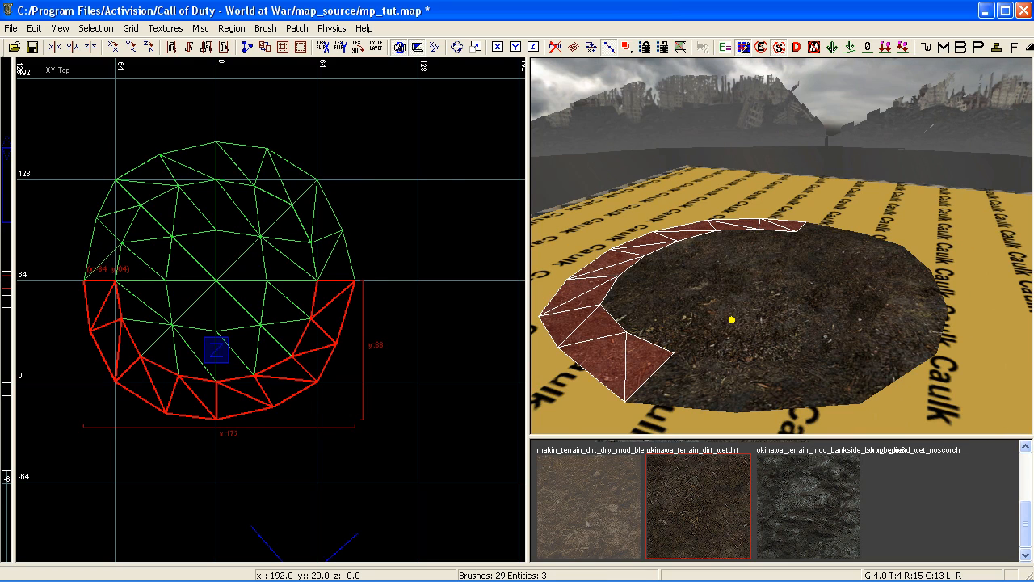
pyautogui.keyDown('shift'); pyautogui.click(802, 373); pyautogui.keyUp('shift')
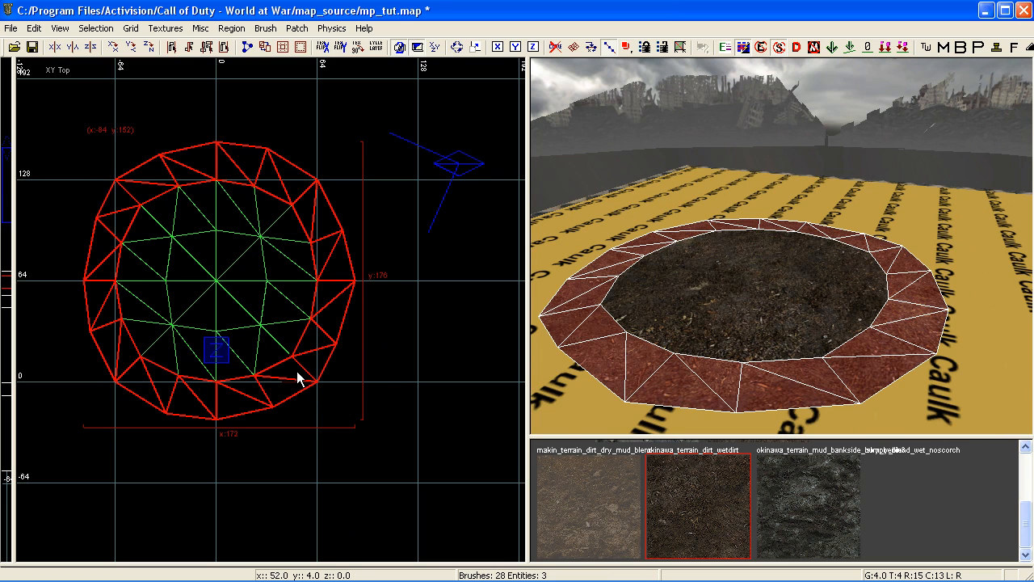
pyautogui.press('v')
pyautogui.moveTo(256, 348); pyautogui.dragTo(318, 367, button='right')
pyautogui.scroll(1, 181, 328)
pyautogui.moveTo(121, 266); pyautogui.dragTo(188, 301)
pyautogui.hotkey('shift', 'x')
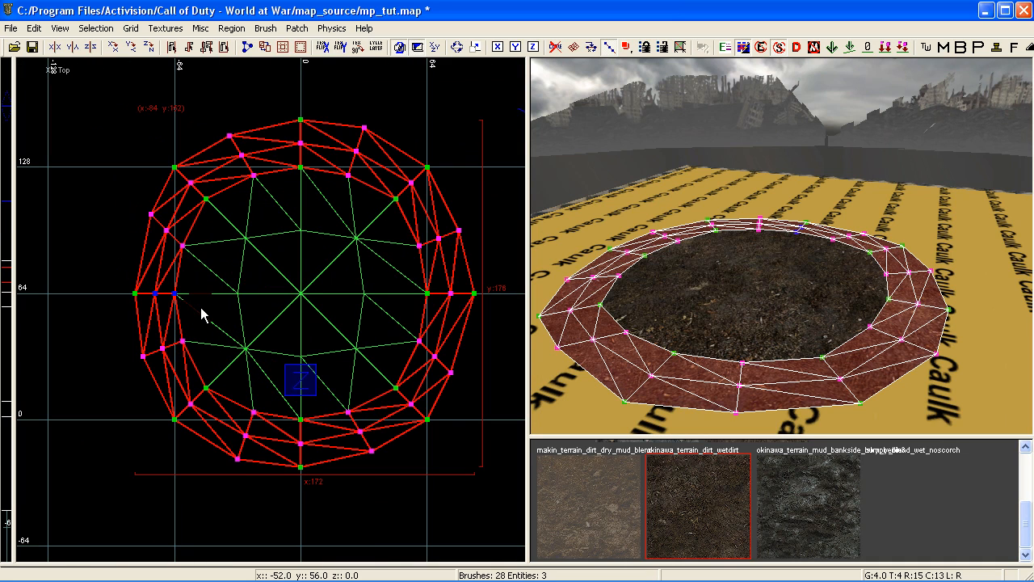
pyautogui.hotkey('shift', 'x')
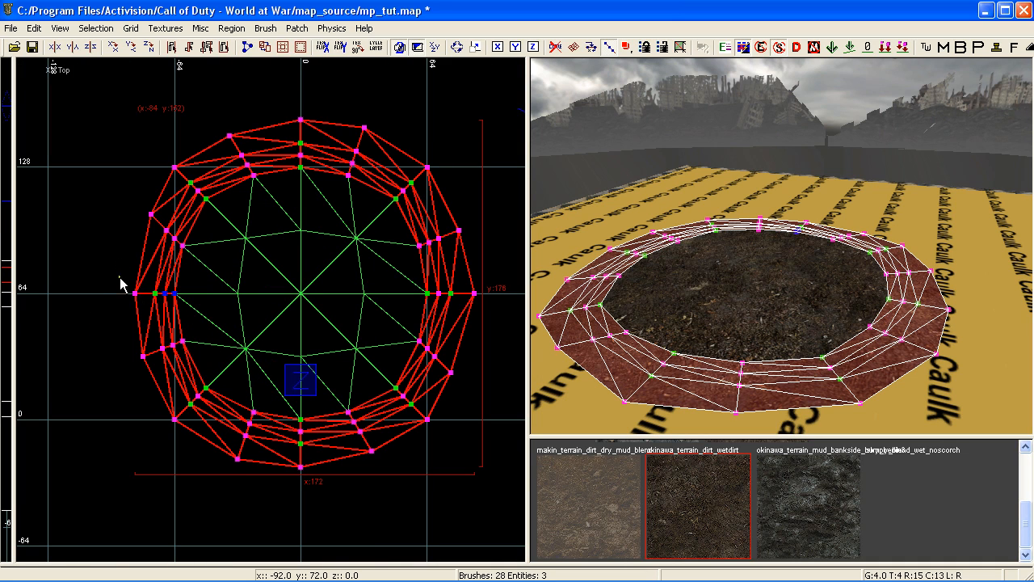
pyautogui.moveTo(121, 280); pyautogui.dragTo(162, 300)
pyautogui.hotkey('shift', 'x')
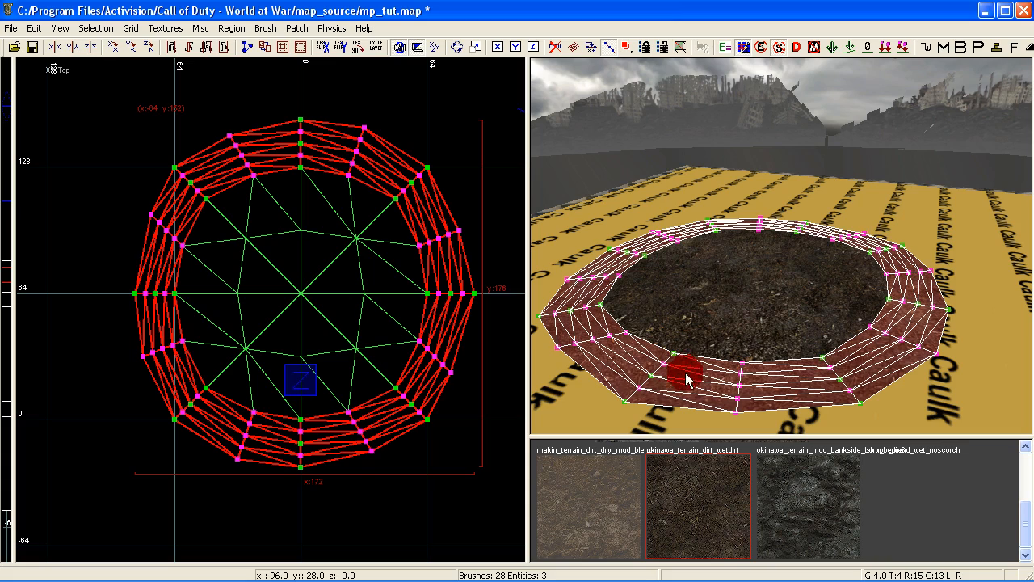
pyautogui.press('Escape')
# At grid 2, raise the upper strip's interior vertex rows to form a rounded crater lip and deselect the patch
pyautogui.rightClick(694, 365)
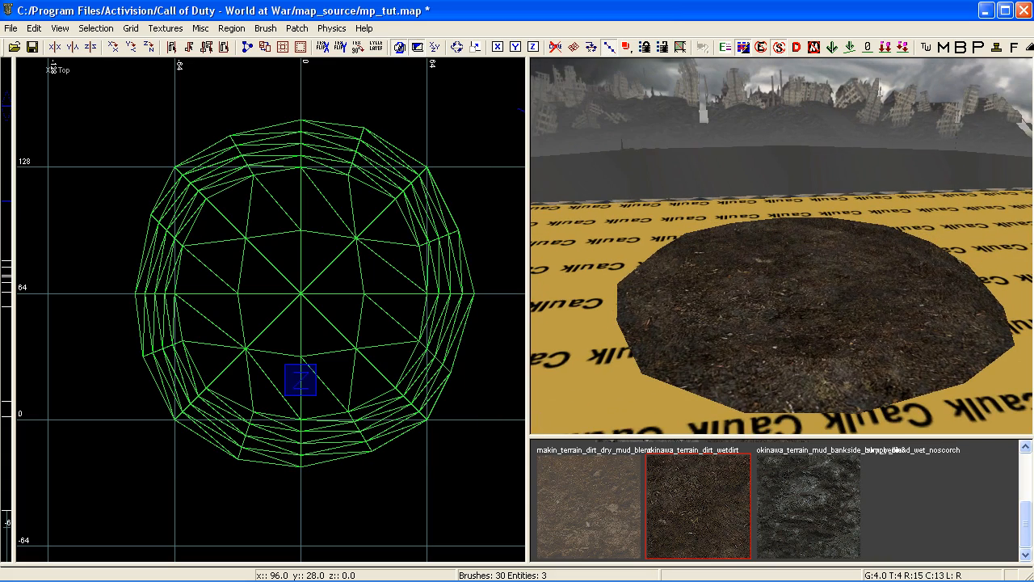
pyautogui.rightClick(719, 369)
pyautogui.keyDown('shift'); pyautogui.click(685, 356); pyautogui.keyUp('shift')
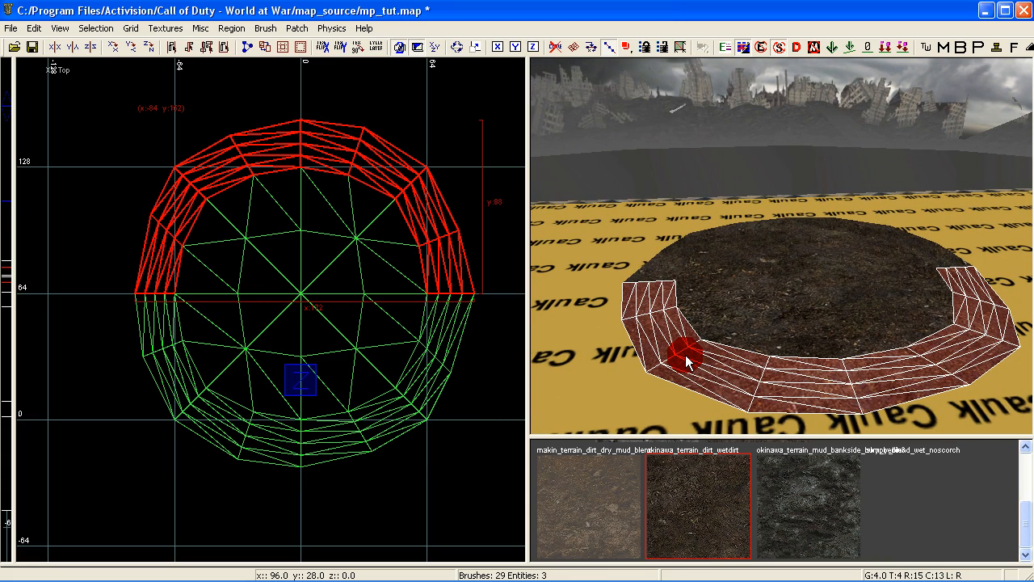
pyautogui.click(128, 28)
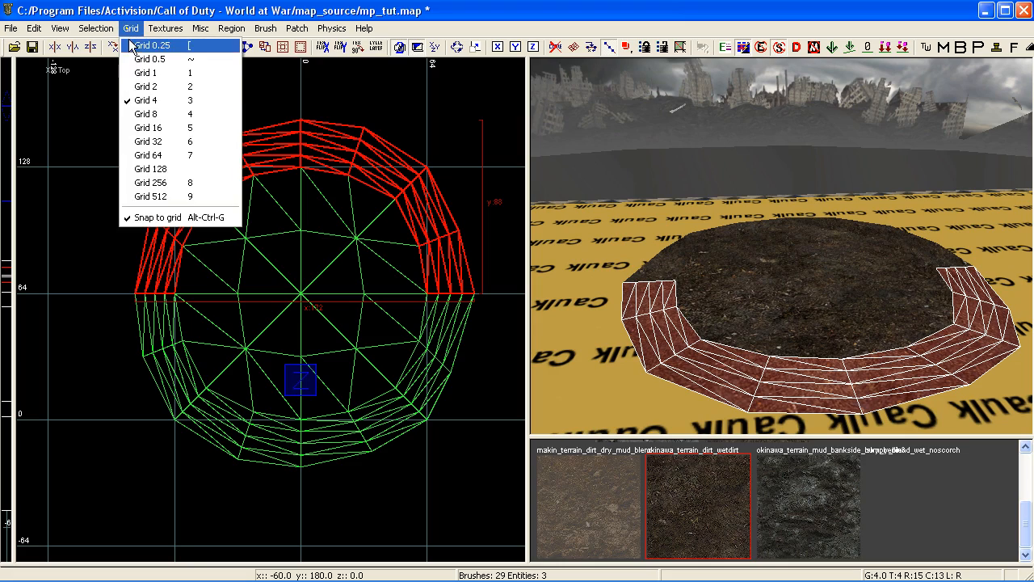
pyautogui.click(138, 86)
pyautogui.rightClick(639, 301)
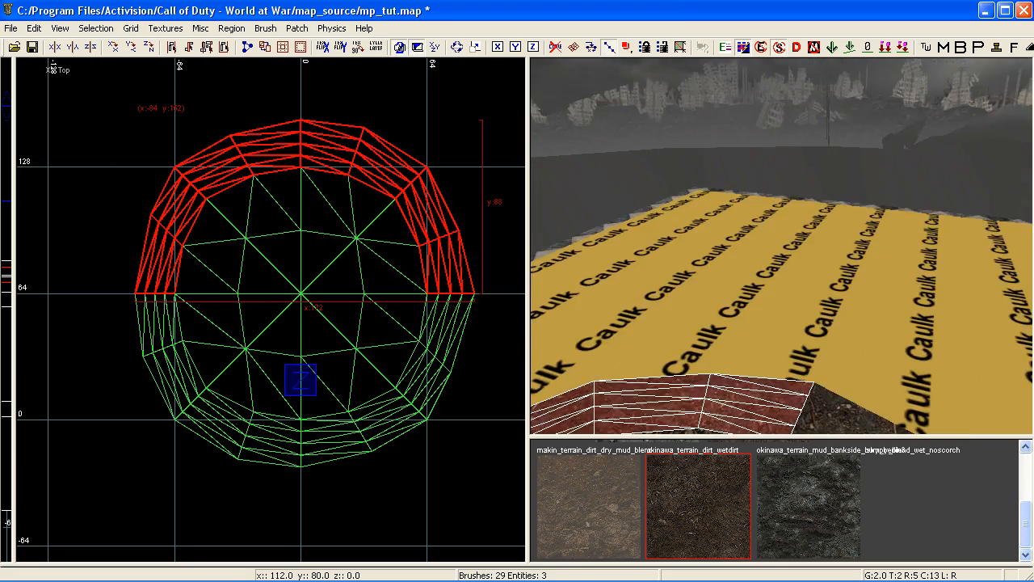
pyautogui.rightClick(676, 297)
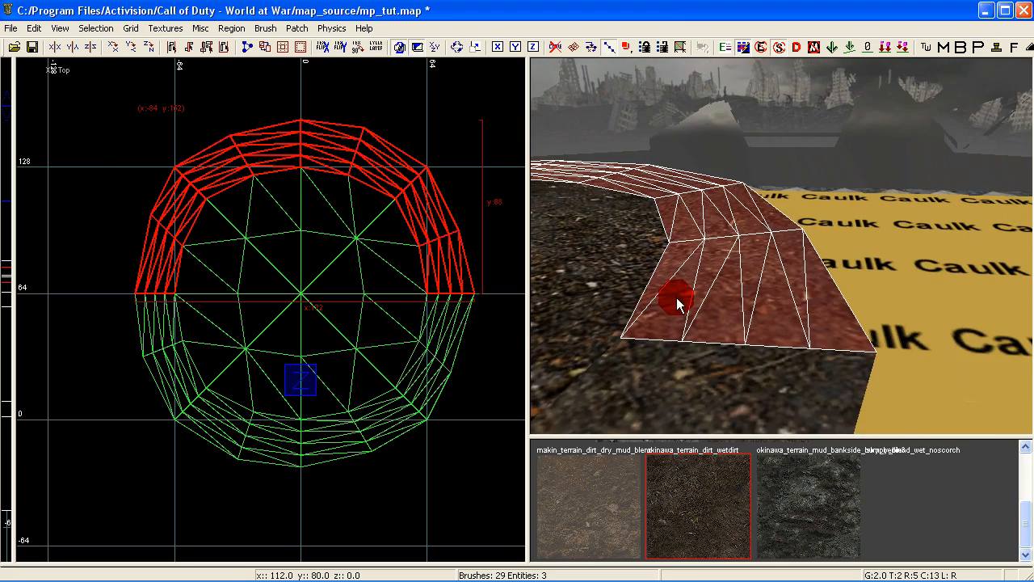
pyautogui.press('v')
pyautogui.moveTo(744, 323)
pyautogui.mouseDown()
pyautogui.moveTo(749, 345)
pyautogui.moveTo(750, 329)
pyautogui.moveTo(687, 332)
pyautogui.mouseUp()
pyautogui.keyDown('shift'); pyautogui.click(686, 336); pyautogui.keyUp('shift')
pyautogui.keyDown('shift'); pyautogui.click(804, 337); pyautogui.keyUp('shift')
pyautogui.moveTo(804, 338); pyautogui.dragTo(793, 340)
pyautogui.press('Down')
pyautogui.press('Escape')
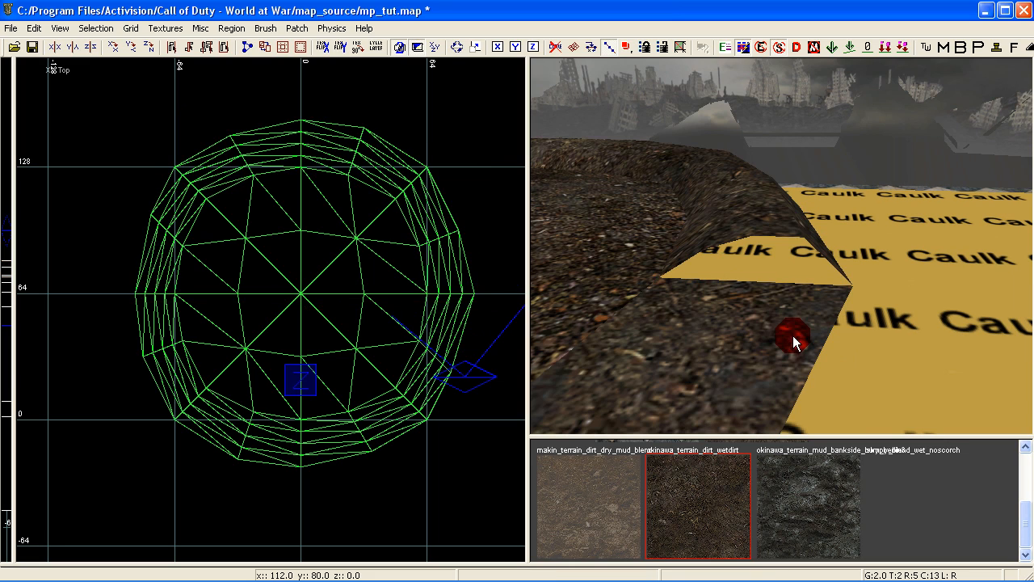
# Select the lower strip patch and raise its middle interior vertex row to match the upper strip's lip
pyautogui.keyDown('shift'); pyautogui.click(792, 336); pyautogui.keyUp('shift')
pyautogui.rightClick(758, 339)
pyautogui.press('v')
pyautogui.keyDown('shift'); pyautogui.click(751, 290); pyautogui.keyUp('shift')
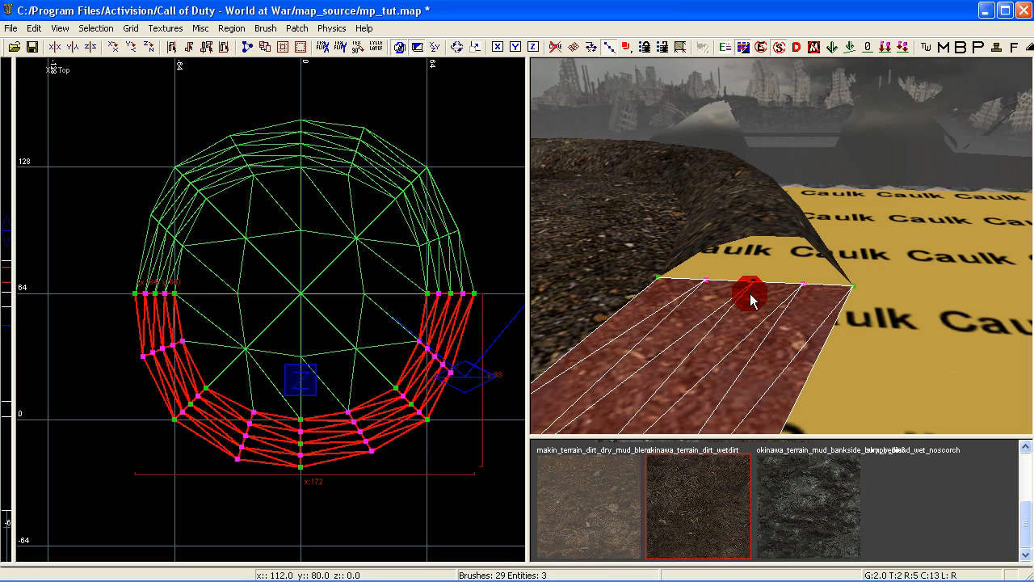
pyautogui.moveTo(751, 294); pyautogui.dragTo(814, 260)
pyautogui.moveTo(808, 222); pyautogui.dragTo(807, 222)
pyautogui.click(808, 222)
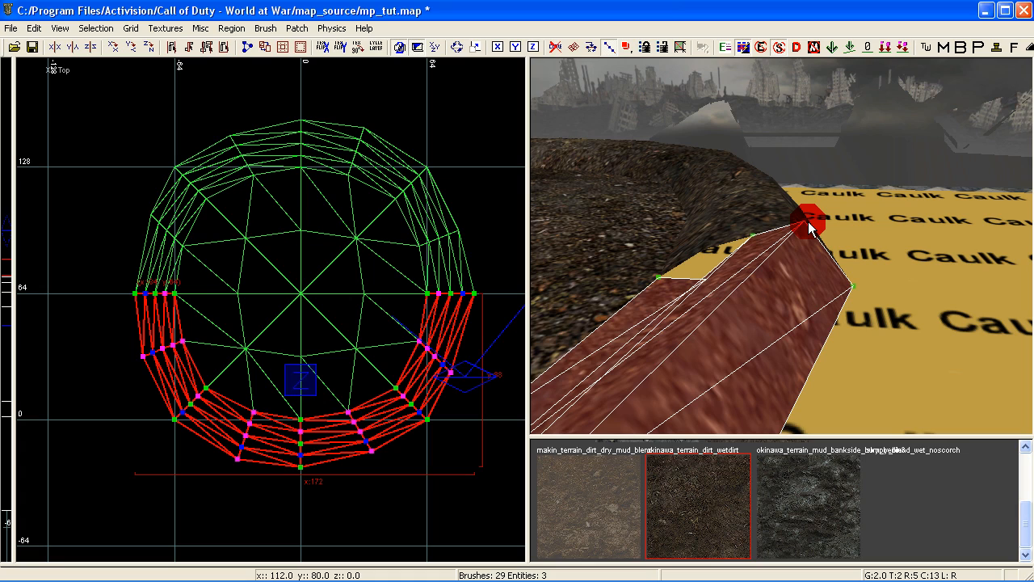
pyautogui.press('v')
pyautogui.hotkey('ctrl', 'z')
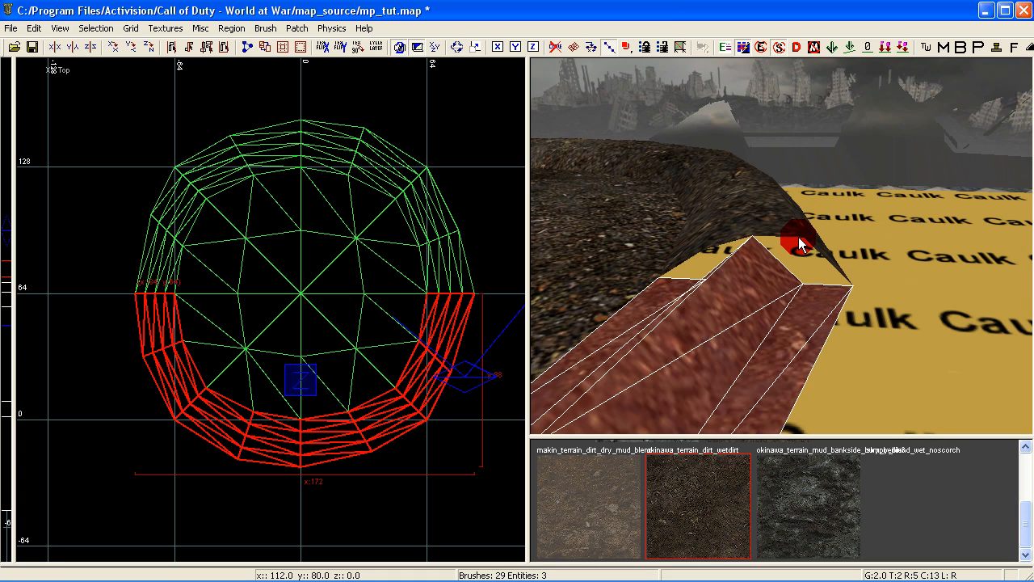
# Raise the lower strip's outer and inner interior vertex rows to match the upper strip's rounded lip, and deselect the patch
pyautogui.press('v')
pyautogui.keyDown('alt'); pyautogui.click(804, 286); pyautogui.keyUp('alt')
pyautogui.keyDown('alt'); pyautogui.click(803, 286); pyautogui.keyUp('alt')
pyautogui.moveTo(803, 286); pyautogui.dragTo(803, 281)
pyautogui.moveTo(710, 291)
pyautogui.mouseDown(button='right')
pyautogui.moveTo(768, 284)
pyautogui.moveTo(705, 294)
pyautogui.mouseUp(button='right')
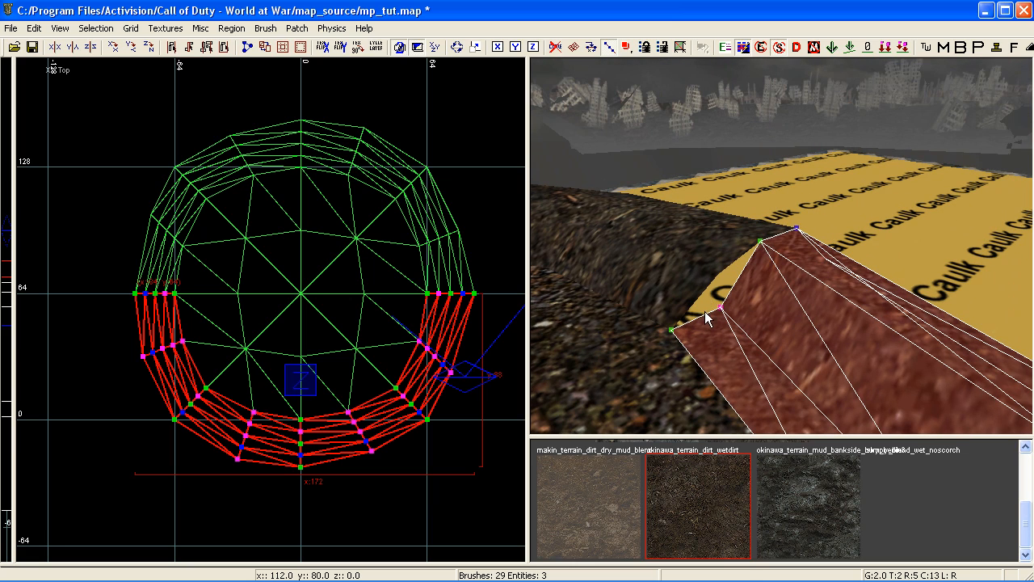
pyautogui.keyDown('alt'); pyautogui.moveTo(714, 309); pyautogui.dragTo(721, 314); pyautogui.keyUp('alt')
pyautogui.keyDown('alt'); pyautogui.click(719, 309); pyautogui.keyUp('alt')
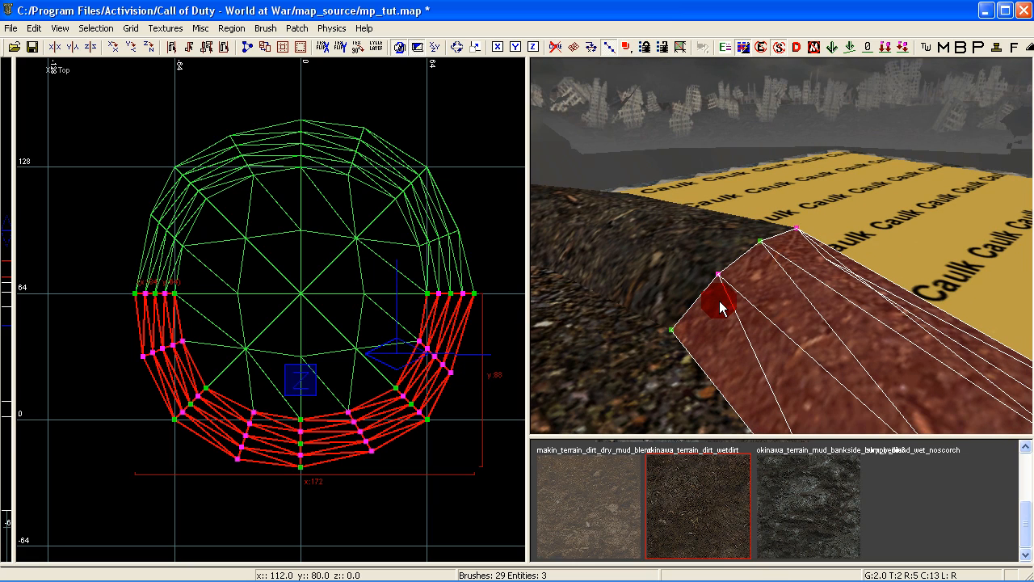
pyautogui.press('Escape')
pyautogui.moveTo(719, 301); pyautogui.dragTo(719, 295, button='right')
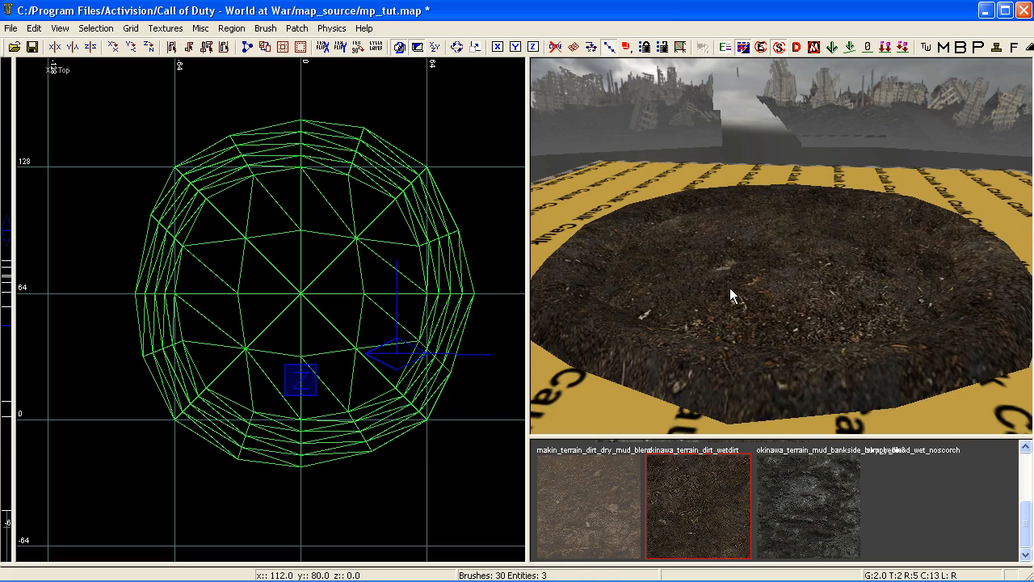
# Select the centre patch and both strip patches and apply CAP texturing to them in the Surface inspector
pyautogui.keyDown('shift'); pyautogui.click(729, 287); pyautogui.keyUp('shift')
pyautogui.keyDown('shift'); pyautogui.click(819, 362); pyautogui.keyUp('shift')
pyautogui.keyDown('shift'); pyautogui.click(709, 356); pyautogui.keyUp('shift')
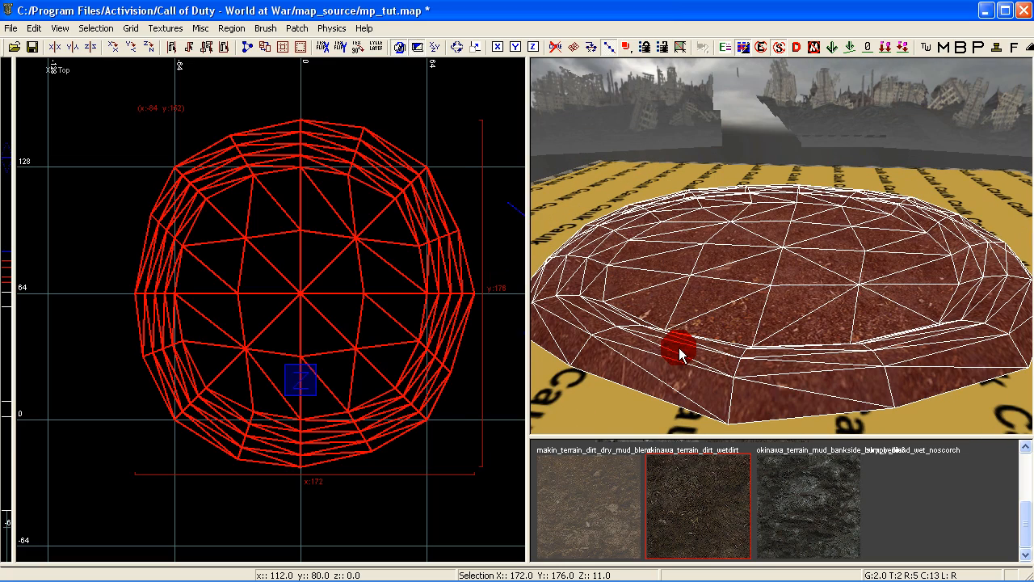
pyautogui.press('s')
pyautogui.click(258, 298)
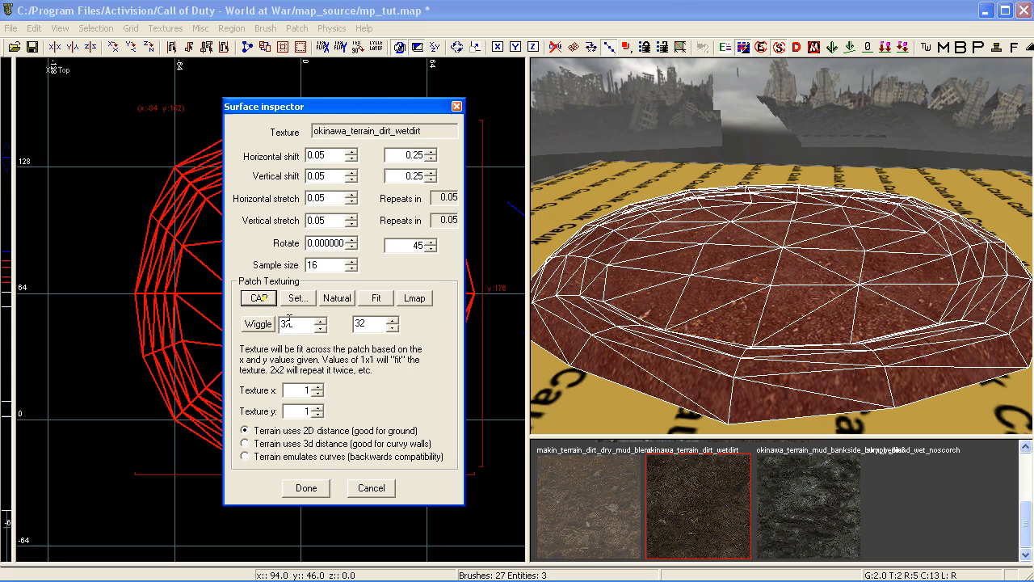
pyautogui.click(312, 487)
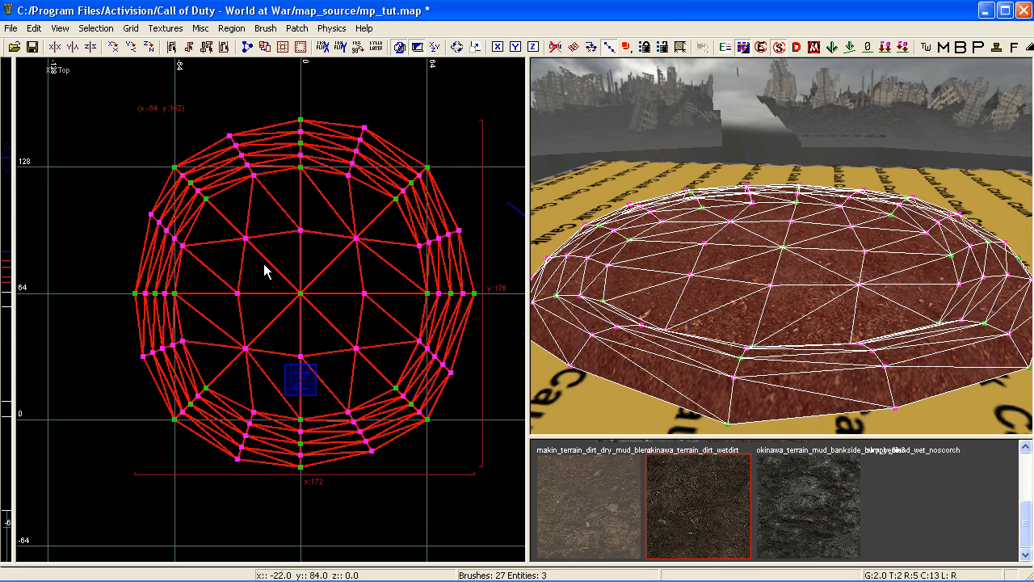
# Lower the crater's inner vertices into a bowl, with the centre vertex 4 units deeper, and deselect everything
pyautogui.moveTo(231, 211); pyautogui.dragTo(379, 376)
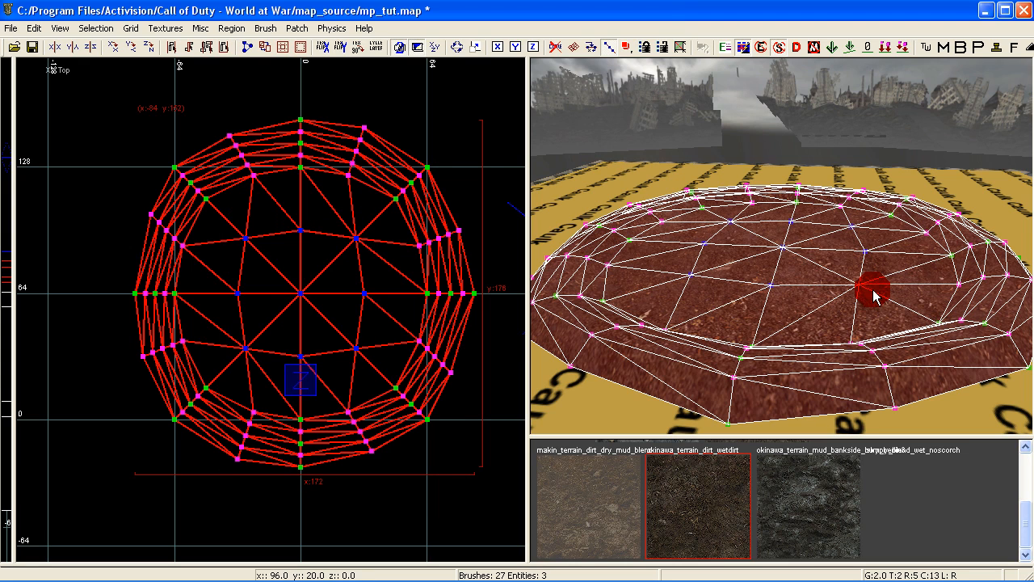
pyautogui.moveTo(784, 265)
pyautogui.mouseDown()
pyautogui.moveTo(765, 265)
pyautogui.moveTo(785, 269)
pyautogui.mouseUp()
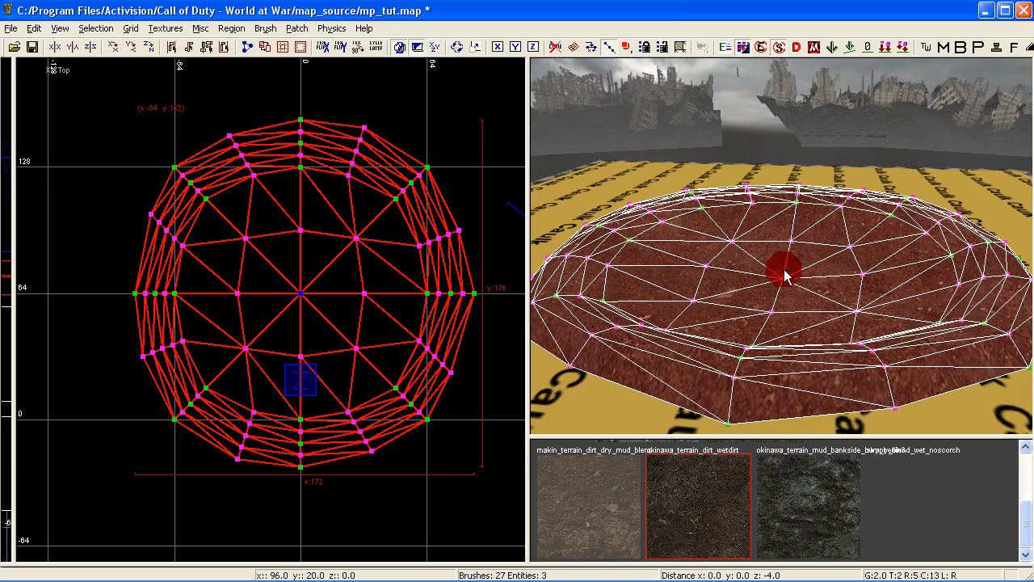
pyautogui.press('Escape')
pyautogui.press('Escape')
# Select all three crater patches, pull the outermost vertex on the ring's right side slightly inward, and deselect
pyautogui.moveTo(796, 343)
pyautogui.mouseDown(button='right')
pyautogui.moveTo(764, 286)
pyautogui.moveTo(786, 336)
pyautogui.mouseUp(button='right')
pyautogui.keyDown('shift'); pyautogui.click(779, 336); pyautogui.keyUp('shift')
pyautogui.keyDown('shift'); pyautogui.click(788, 334); pyautogui.keyUp('shift')
pyautogui.keyDown('shift'); pyautogui.click(778, 200); pyautogui.keyUp('shift')
pyautogui.moveTo(778, 200); pyautogui.dragTo(623, 281, button='right')
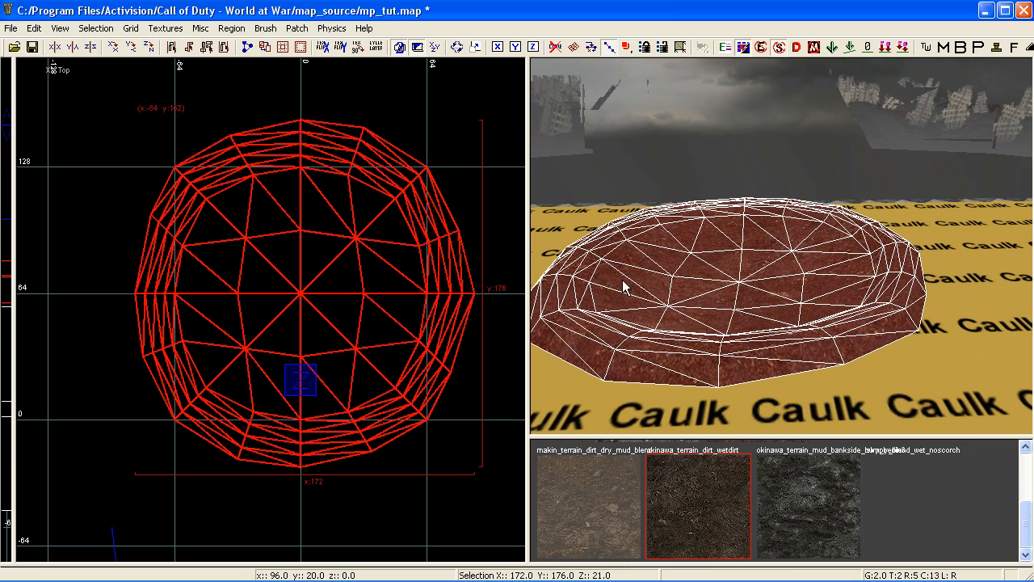
pyautogui.scroll(-3, 521, 286)
pyautogui.scroll(4, 307, 277)
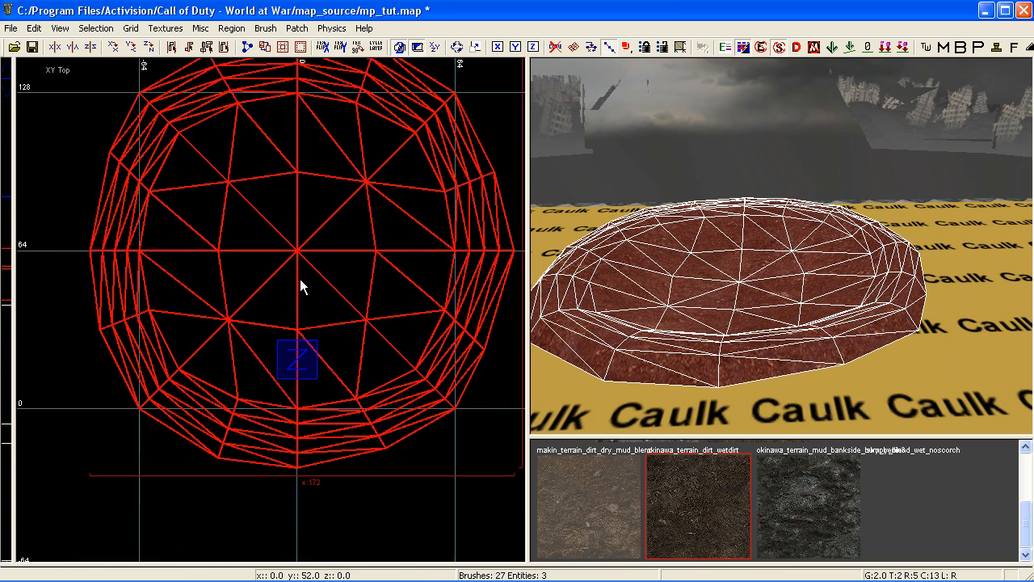
pyautogui.press('v')
pyautogui.moveTo(420, 273); pyautogui.dragTo(370, 273, button='right')
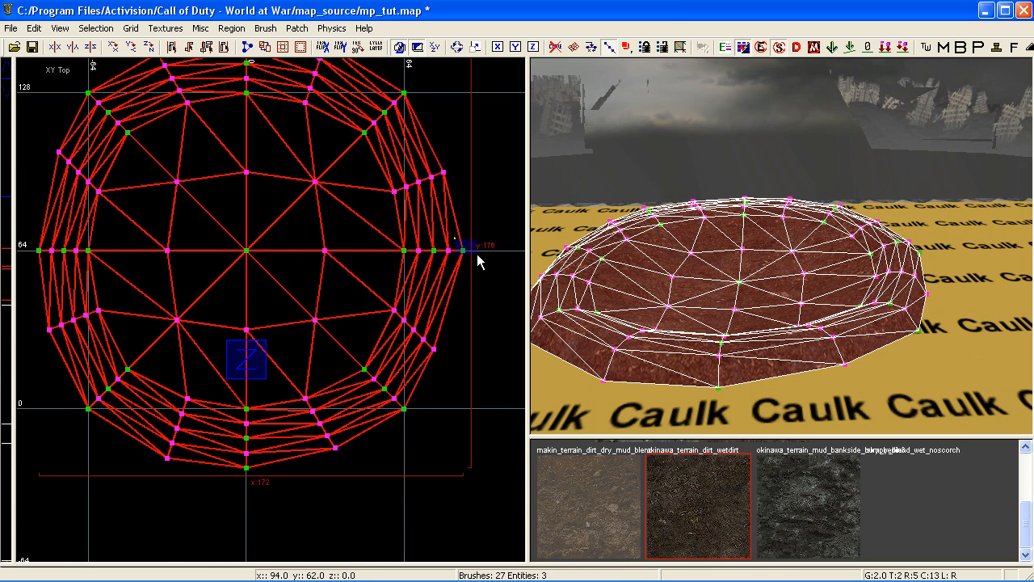
pyautogui.moveTo(469, 252); pyautogui.dragTo(444, 250)
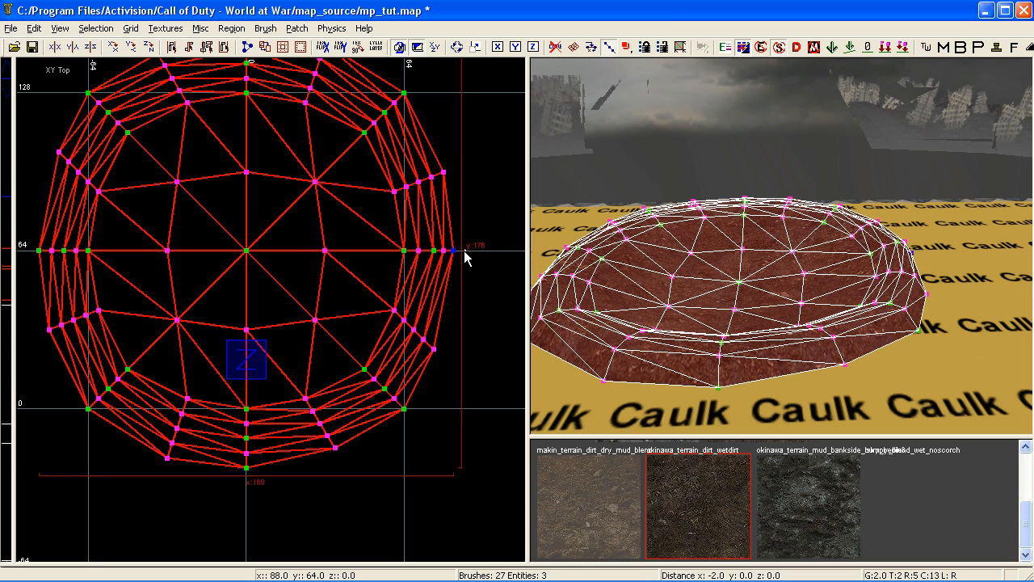
pyautogui.scroll(-2, 371, 279)
pyautogui.press('Escape')
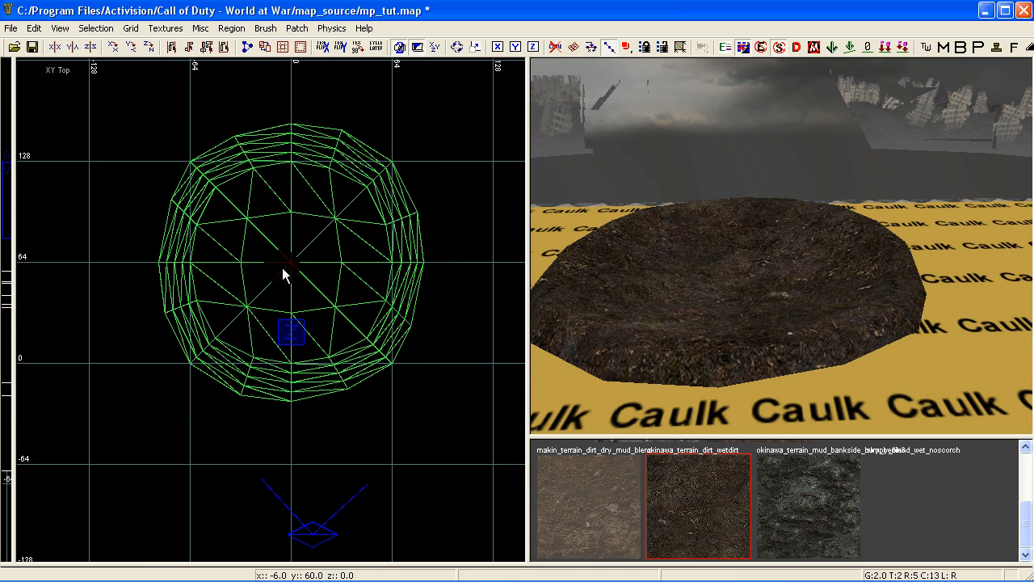
# At grid 8, draw a 256 by 256 square brush around the crater from x -128, y 192
pyautogui.scroll(-2, 280, 270)
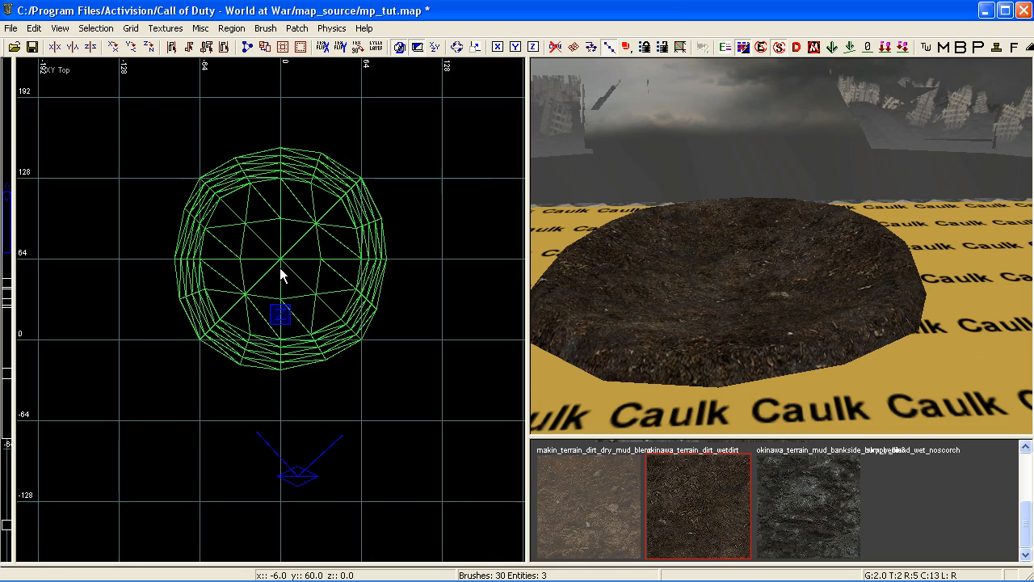
pyautogui.click(130, 27)
pyautogui.click(170, 112)
pyautogui.scroll(-1, 202, 178)
pyautogui.moveTo(201, 172); pyautogui.dragTo(143, 155, button='right')
pyautogui.moveTo(137, 122)
pyautogui.mouseDown()
pyautogui.moveTo(334, 266)
pyautogui.moveTo(402, 383)
pyautogui.mouseUp()
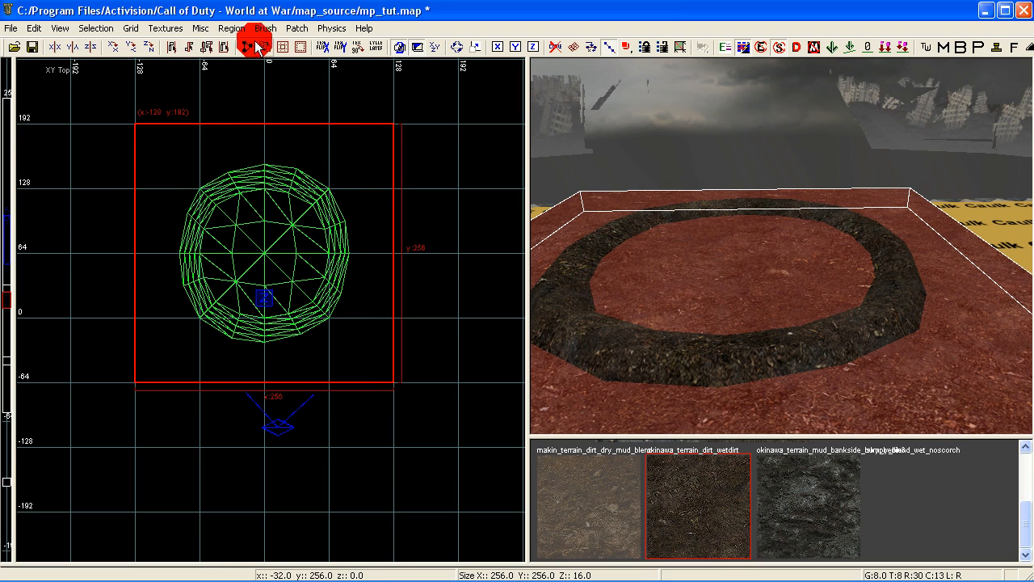
# Convert the square brush to a simple terrain patch with width 5 and height 5
pyautogui.click(293, 29)
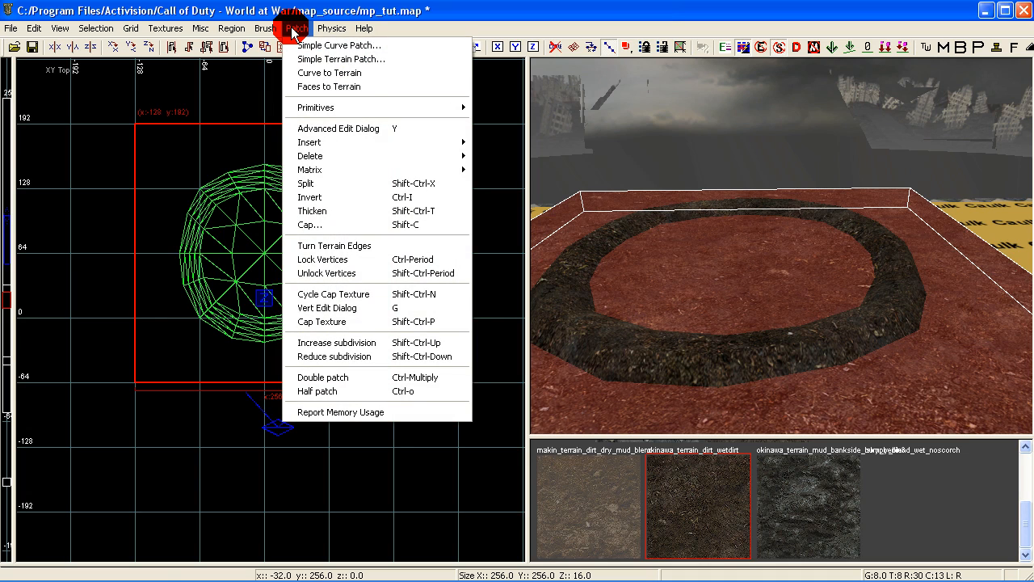
pyautogui.click(337, 59)
pyautogui.click(514, 289)
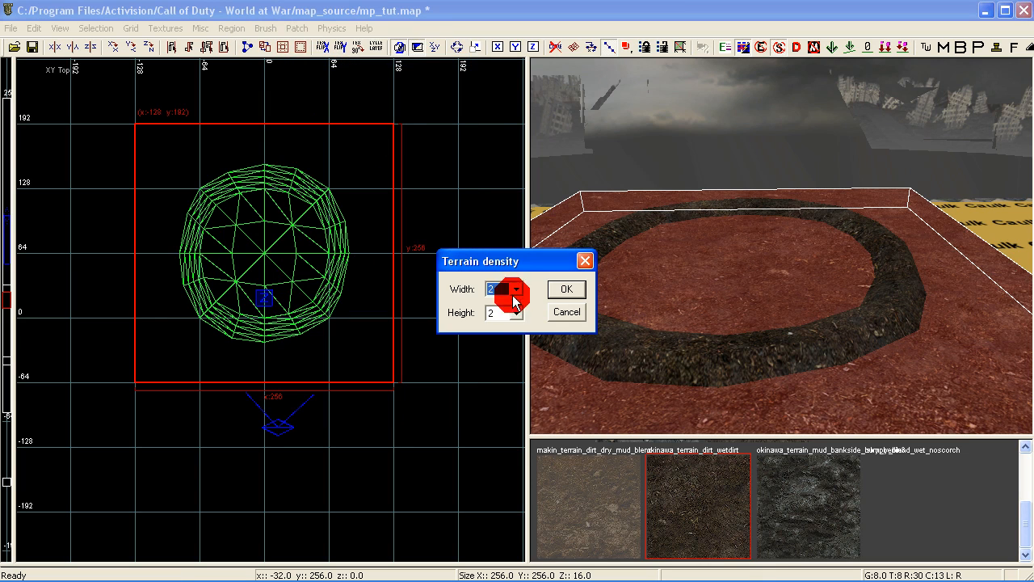
pyautogui.click(494, 334)
pyautogui.click(515, 312)
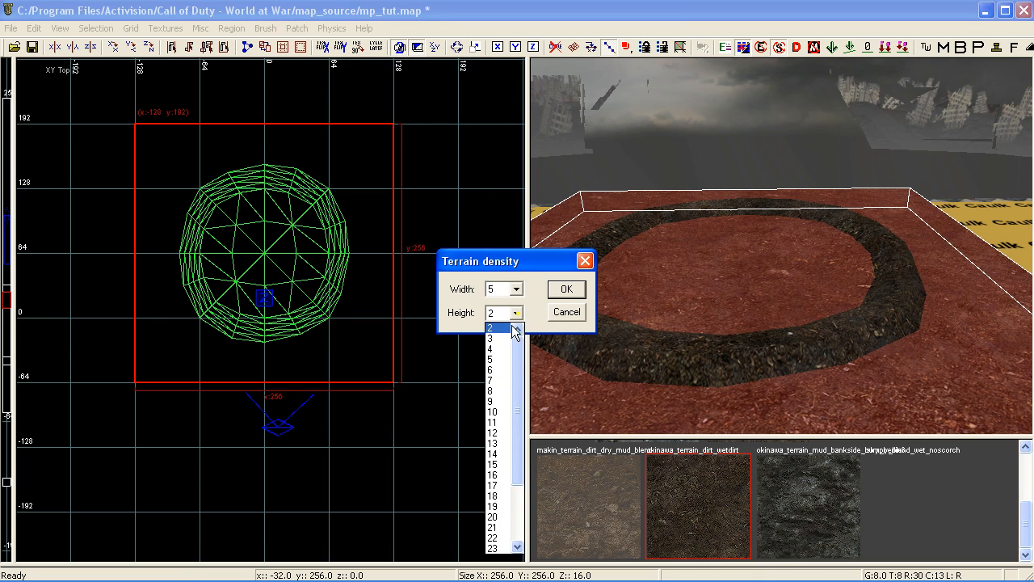
pyautogui.click(503, 358)
pyautogui.click(566, 295)
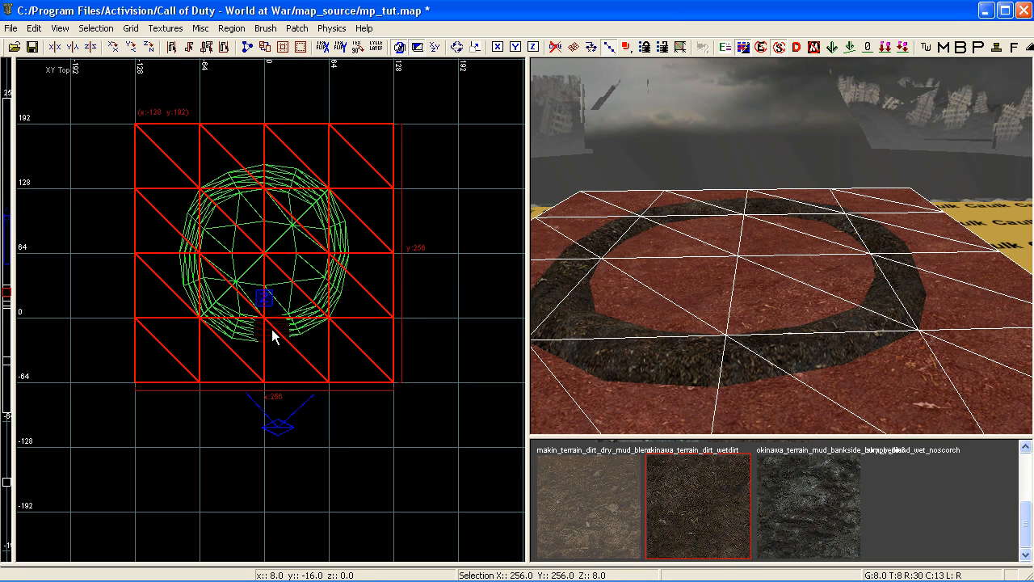
# Move the square patch's inner vertex columns to x -80 and 80 and its inner rows to y -24 and 152
pyautogui.press('v')
pyautogui.scroll(2, 212, 210)
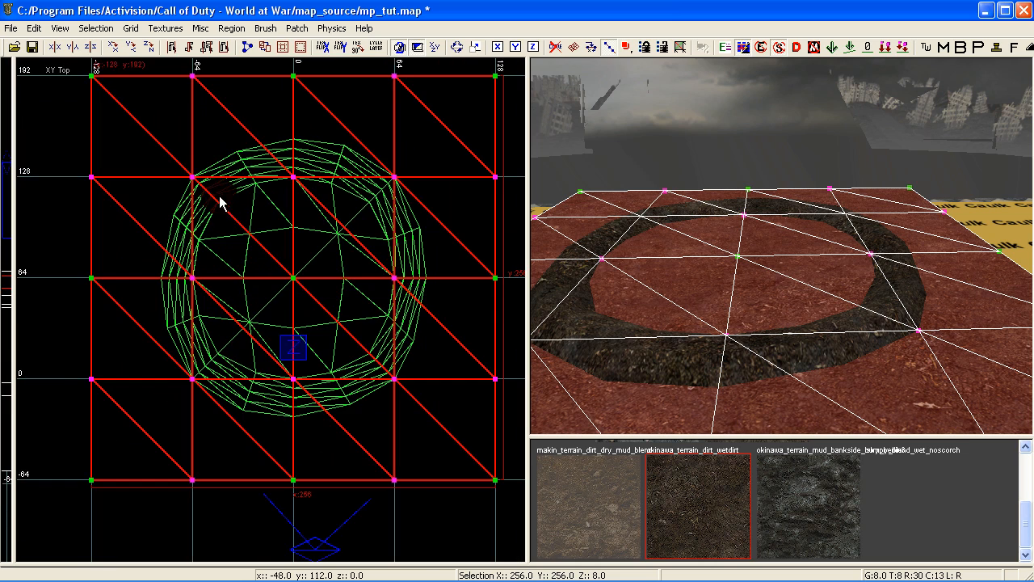
pyautogui.click(192, 177)
pyautogui.moveTo(193, 179); pyautogui.dragTo(167, 180)
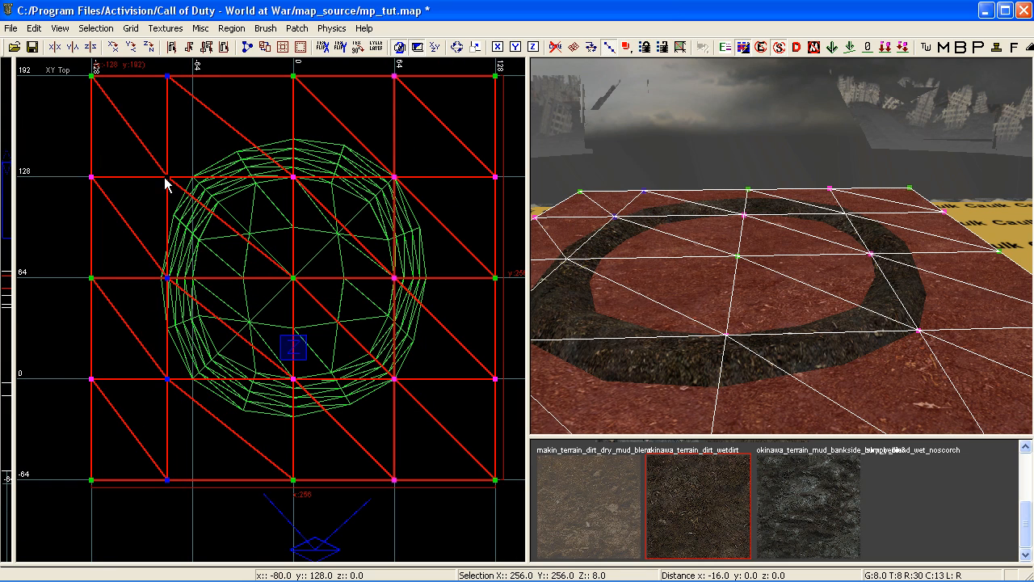
pyautogui.click(397, 178)
pyautogui.moveTo(396, 178); pyautogui.dragTo(429, 178)
pyautogui.click(167, 380)
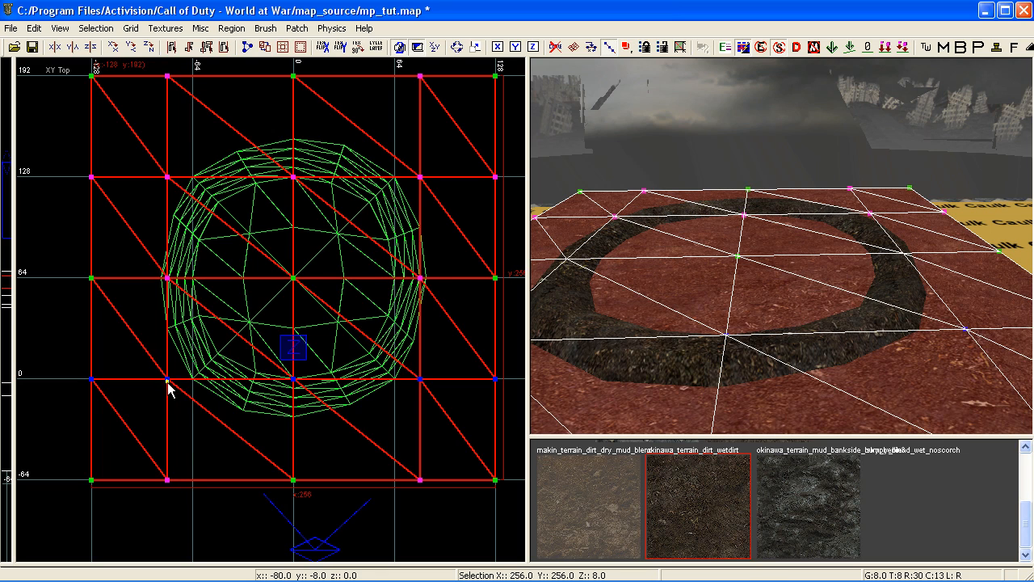
pyautogui.moveTo(167, 379); pyautogui.dragTo(169, 417)
pyautogui.click(167, 177)
pyautogui.moveTo(167, 177); pyautogui.dragTo(168, 144)
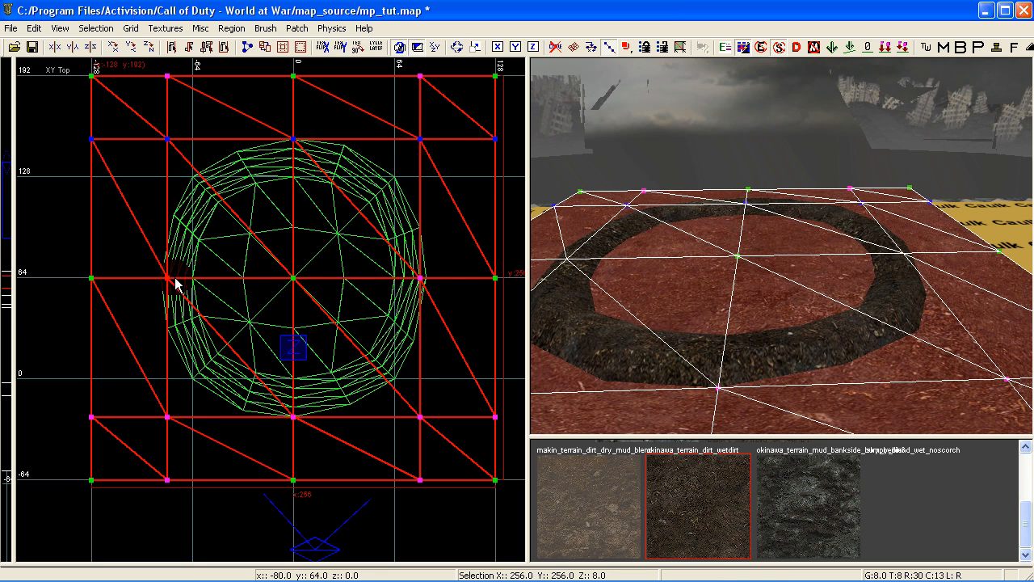
# Split the square patch along its moved inner rows and columns, and delete the centre piece covering the crater
pyautogui.click(171, 417)
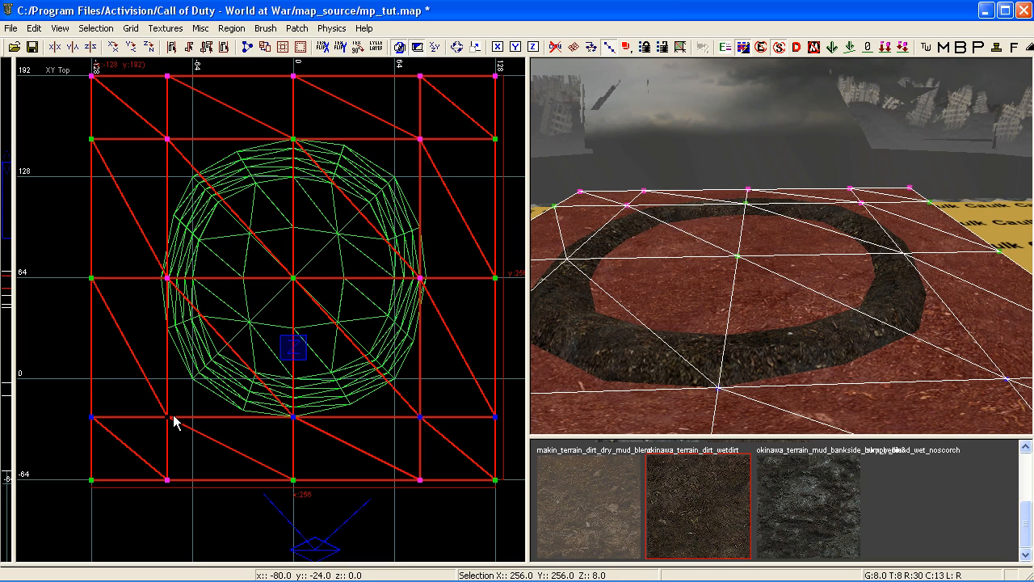
pyautogui.click(168, 277)
pyautogui.click(418, 277)
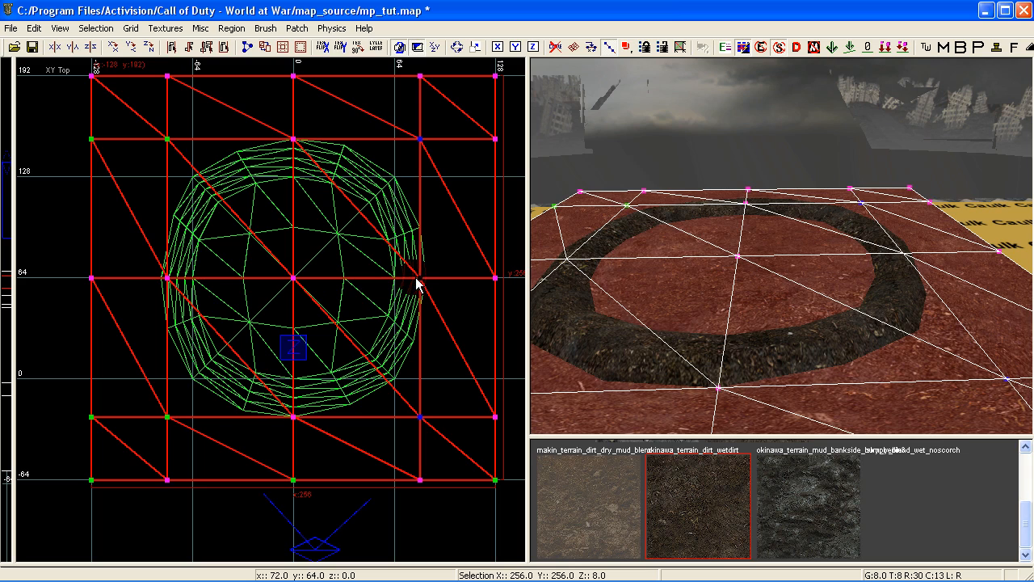
pyautogui.press('Escape')
pyautogui.keyDown('shift'); pyautogui.click(653, 305); pyautogui.keyUp('shift')
pyautogui.press('BackSpace')
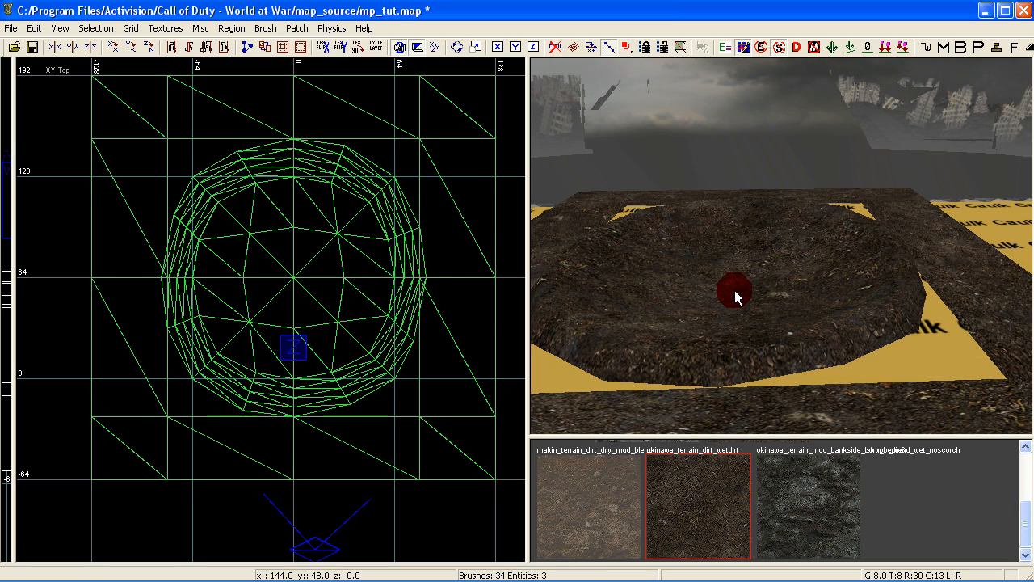
# Select the four surrounding patches, move their upper-left inner corner to x -64, y 128, and shift the left middle vertex outward to the crater's edge
pyautogui.moveTo(742, 269); pyautogui.dragTo(742, 269, button='right')
pyautogui.keyDown('shift'); pyautogui.click(611, 201); pyautogui.keyUp('shift')
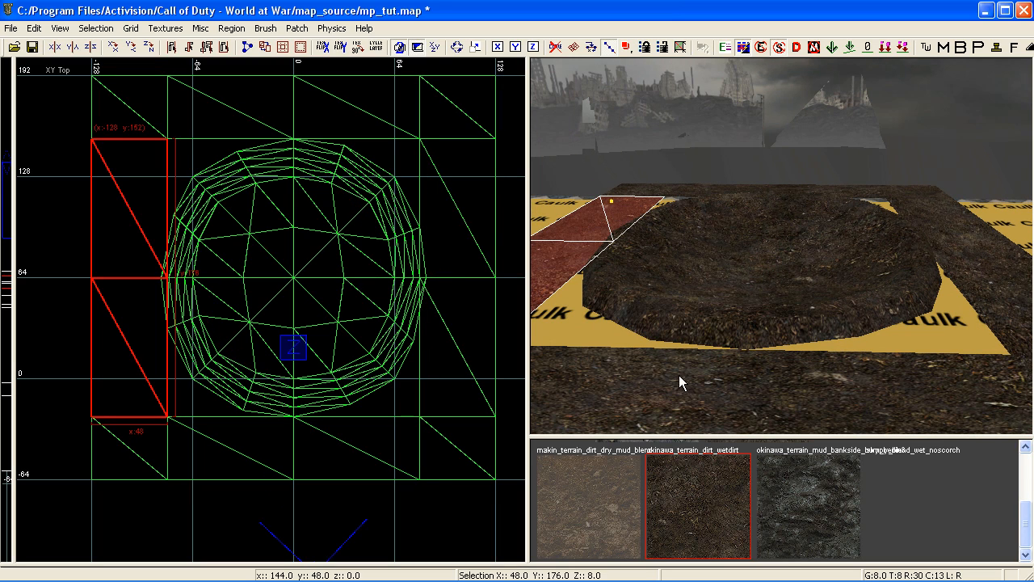
pyautogui.keyDown('shift'); pyautogui.click(680, 383); pyautogui.keyUp('shift')
pyautogui.keyDown('shift'); pyautogui.click(983, 282); pyautogui.keyUp('shift')
pyautogui.keyDown('shift'); pyautogui.click(881, 194); pyautogui.keyUp('shift')
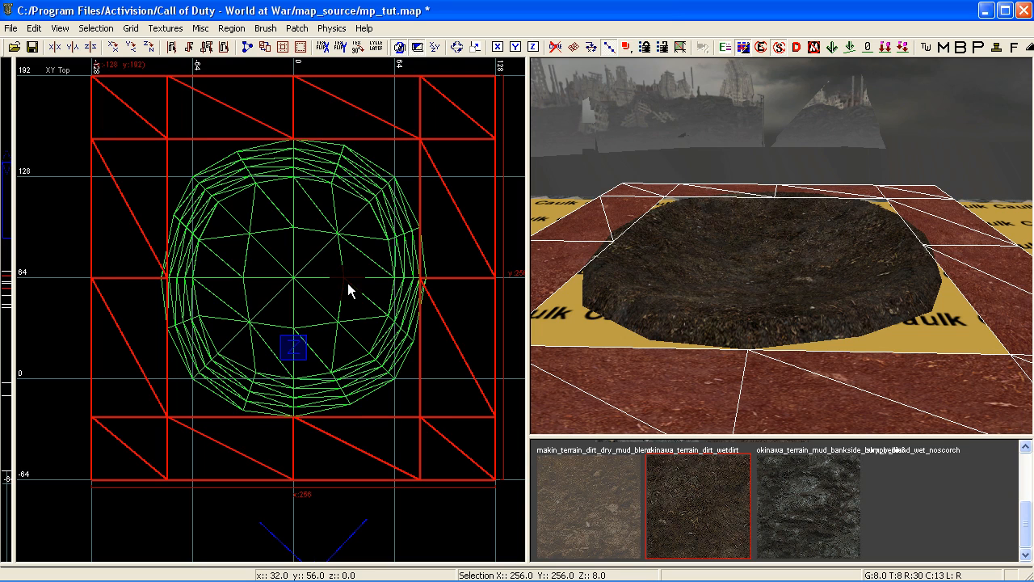
pyautogui.press('v')
pyautogui.scroll(1, 218, 246)
pyautogui.click(148, 118)
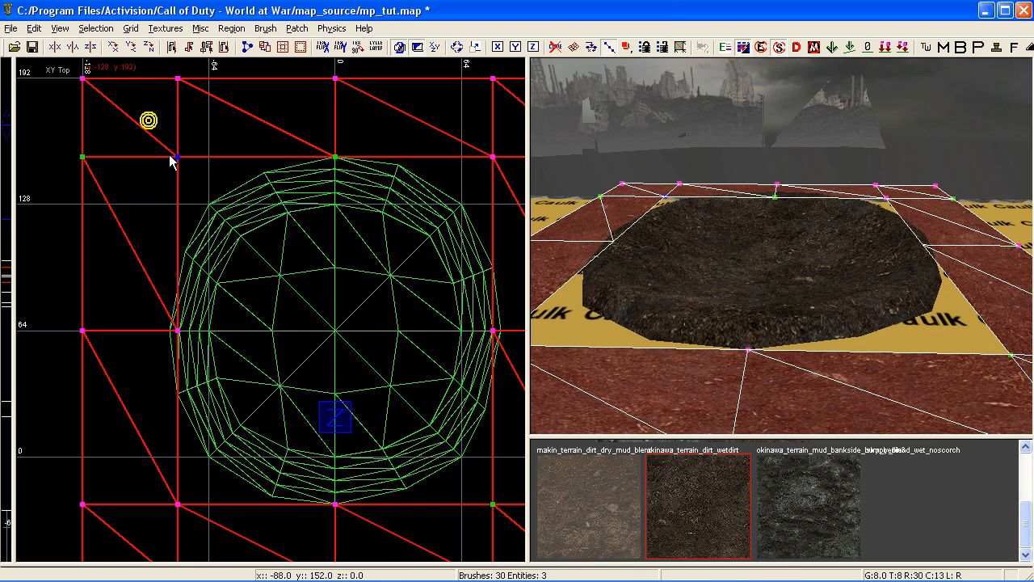
pyautogui.moveTo(176, 156); pyautogui.dragTo(207, 203)
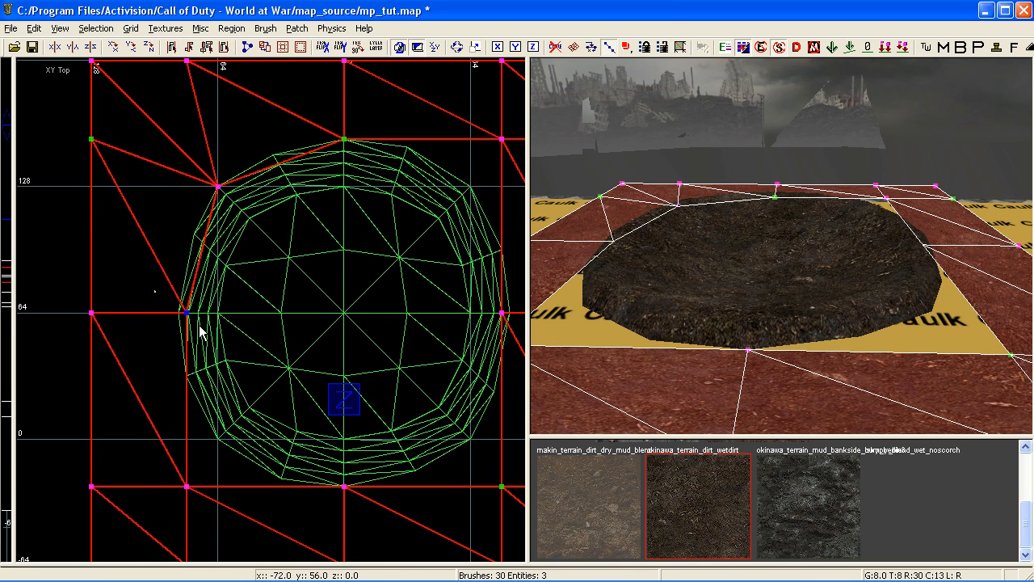
pyautogui.moveTo(194, 313); pyautogui.dragTo(187, 313)
# Fit the surrounding patches' lower-left, lower-right and upper-right inner corners to the crater's rim at (-64, 0), (64, 0) and (64, 128)
pyautogui.moveTo(130, 427); pyautogui.dragTo(98, 351, button='right')
pyautogui.moveTo(164, 412); pyautogui.dragTo(196, 369)
pyautogui.moveTo(196, 369); pyautogui.dragTo(315, 395, button='right')
pyautogui.moveTo(359, 407); pyautogui.dragTo(334, 357)
pyautogui.moveTo(334, 357); pyautogui.dragTo(332, 371, button='right')
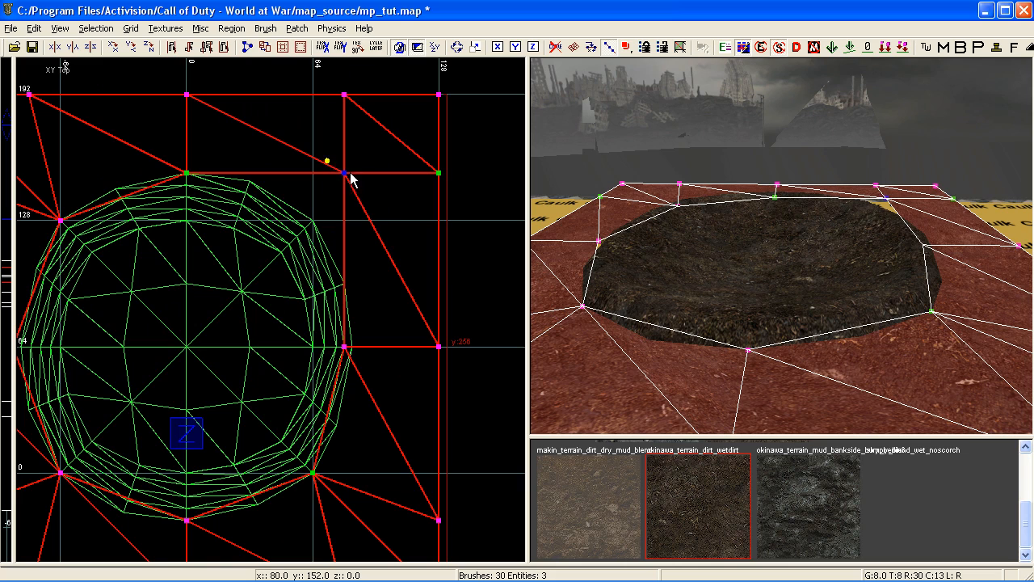
pyautogui.moveTo(351, 179); pyautogui.dragTo(321, 217)
pyautogui.scroll(-1, 231, 144)
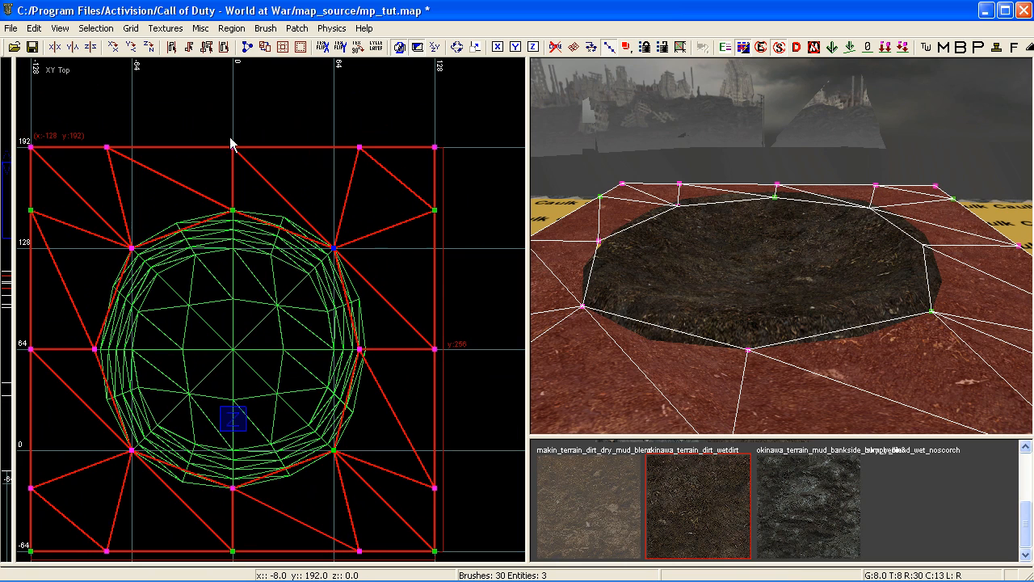
# Insert a midway vertex column in the upper ground patch's right half and a midway vertex row in each half of the right patch
pyautogui.moveTo(215, 132); pyautogui.dragTo(384, 170)
pyautogui.moveTo(212, 130); pyautogui.dragTo(370, 166)
pyautogui.hotkey('shift', 'x')
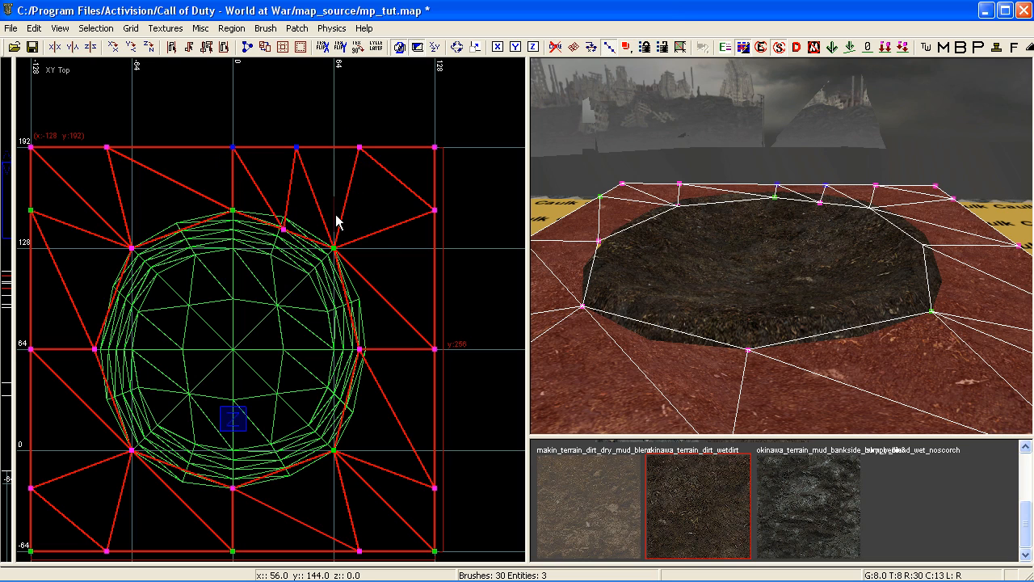
pyautogui.moveTo(411, 197); pyautogui.dragTo(458, 492)
pyautogui.hotkey('shift', 'x')
pyautogui.hotkey('shift', 'x')
pyautogui.moveTo(391, 515); pyautogui.dragTo(397, 378, button='right')
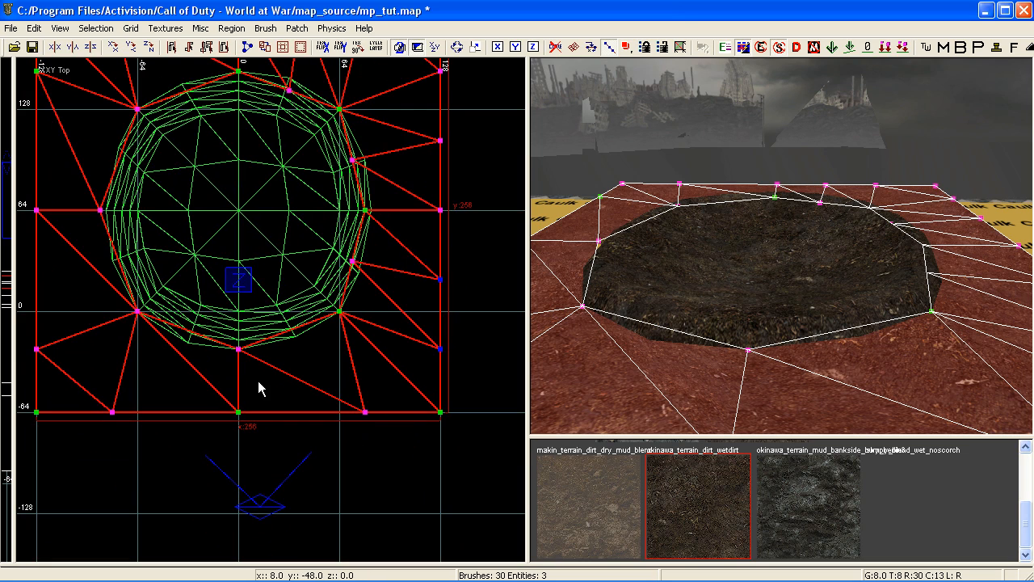
# Insert a midway vertex column in each half of the lower ground patch
pyautogui.moveTo(225, 386); pyautogui.dragTo(382, 436)
pyautogui.hotkey('shift', 'x')
pyautogui.moveTo(138, 395); pyautogui.dragTo(189, 399, button='right')
pyautogui.moveTo(158, 392); pyautogui.dragTo(292, 438)
pyautogui.hotkey('shift', 'x')
# Insert a midway vertex row in each half of the left ground patch and a midway column in the upper patch's left half
pyautogui.moveTo(69, 200); pyautogui.dragTo(123, 383)
pyautogui.hotkey('shift', 'x')
pyautogui.moveTo(138, 328); pyautogui.dragTo(156, 429, button='right')
pyautogui.moveTo(93, 151); pyautogui.dragTo(135, 326)
pyautogui.hotkey('shift', 'x')
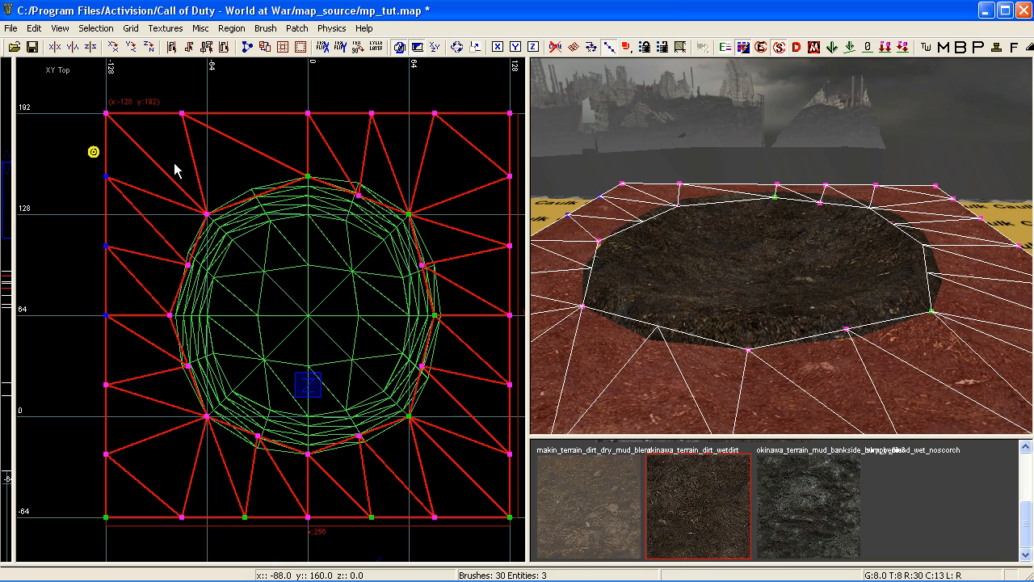
pyautogui.moveTo(168, 100); pyautogui.dragTo(328, 131)
pyautogui.hotkey('shift', 'x')
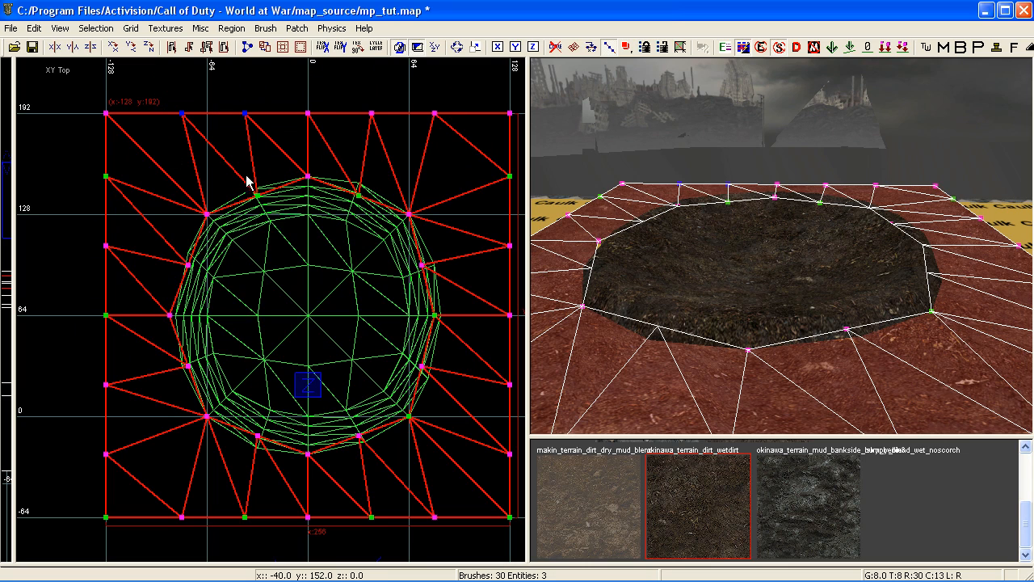
# Set the grid size to 4 and move the ground patches' two new upper-left rim vertices to (-36, 144) and (-76, 104)
pyautogui.click(259, 197)
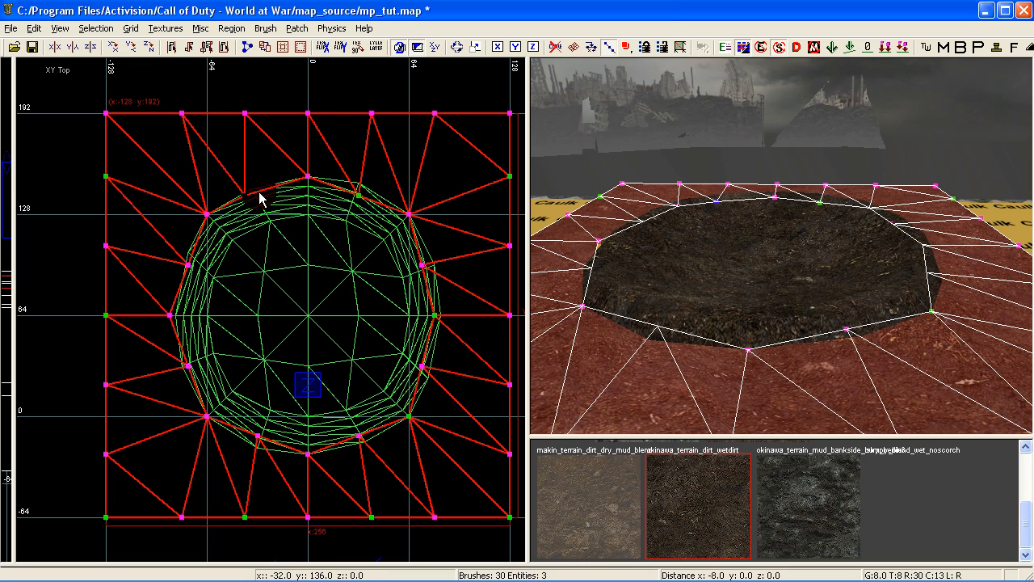
pyautogui.click(130, 28)
pyautogui.click(141, 98)
pyautogui.scroll(2, 282, 206)
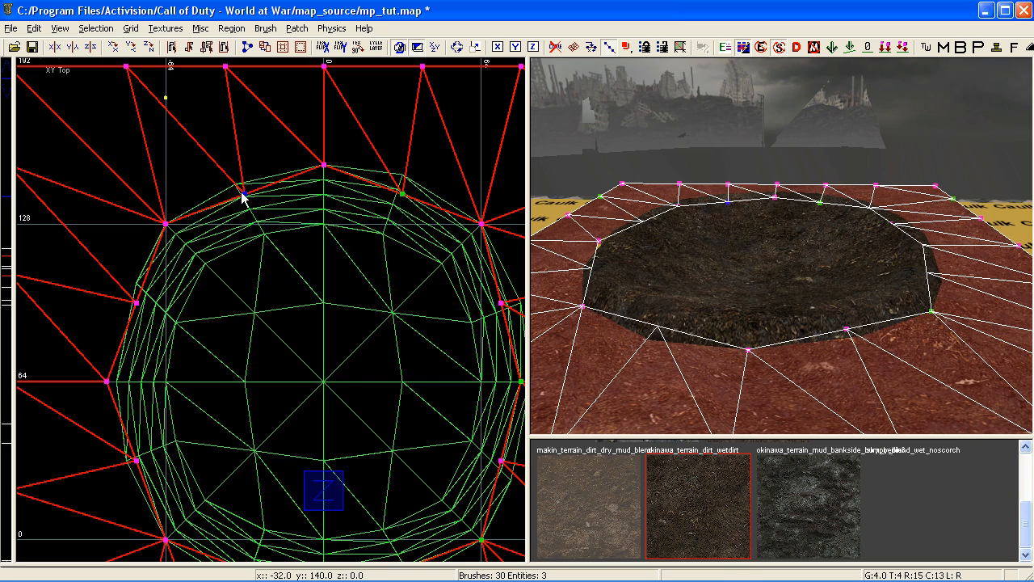
pyautogui.moveTo(244, 194); pyautogui.dragTo(236, 187)
pyautogui.moveTo(142, 308); pyautogui.dragTo(140, 282)
pyautogui.moveTo(133, 257); pyautogui.dragTo(176, 167, button='right')
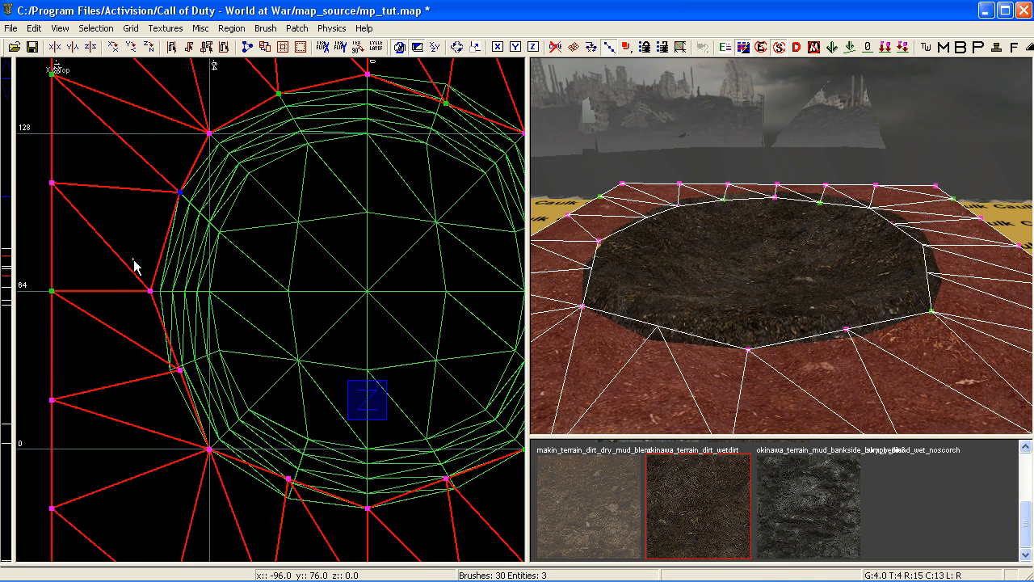
# Fit the left middle rim vertex at (-84, 64) and the two new lower-left rim vertices at (-80, 32) and (-32, -20)
pyautogui.moveTo(153, 287); pyautogui.dragTo(162, 288)
pyautogui.moveTo(180, 370); pyautogui.dragTo(170, 370)
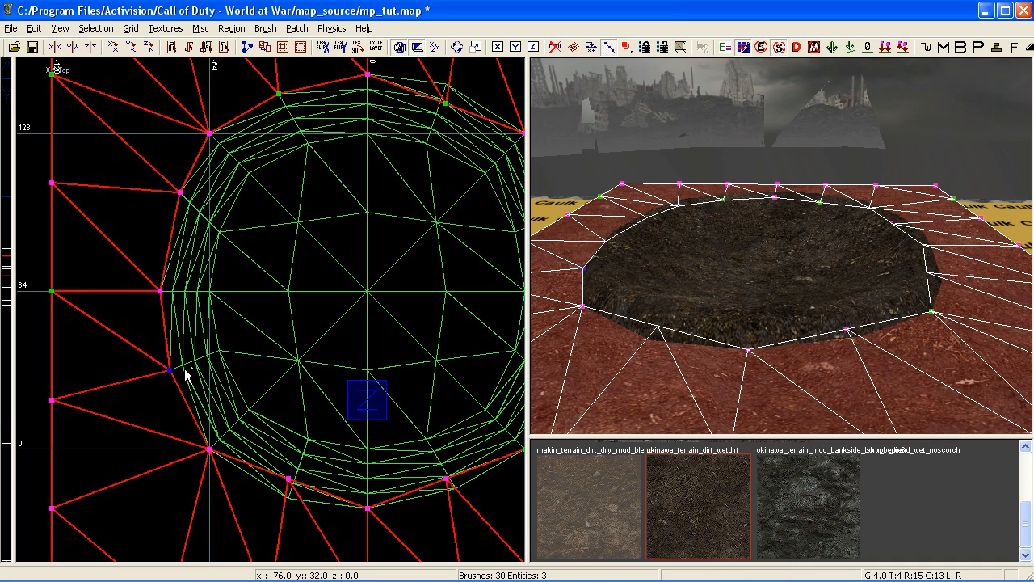
pyautogui.moveTo(288, 478); pyautogui.dragTo(288, 497)
pyautogui.moveTo(279, 480); pyautogui.dragTo(208, 422, button='right')
# Move the two new lower-right rim vertices to (36, -16) and (80, 24), and the right middle vertex to (88, 64)
pyautogui.moveTo(375, 420); pyautogui.dragTo(385, 431)
pyautogui.moveTo(385, 430); pyautogui.dragTo(302, 391, button='right')
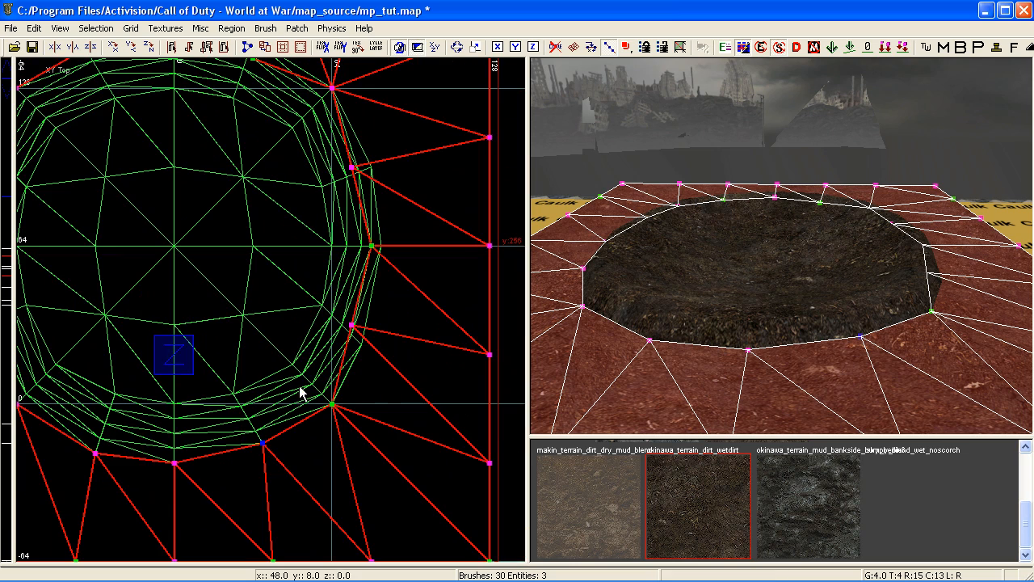
pyautogui.moveTo(362, 326); pyautogui.dragTo(373, 335)
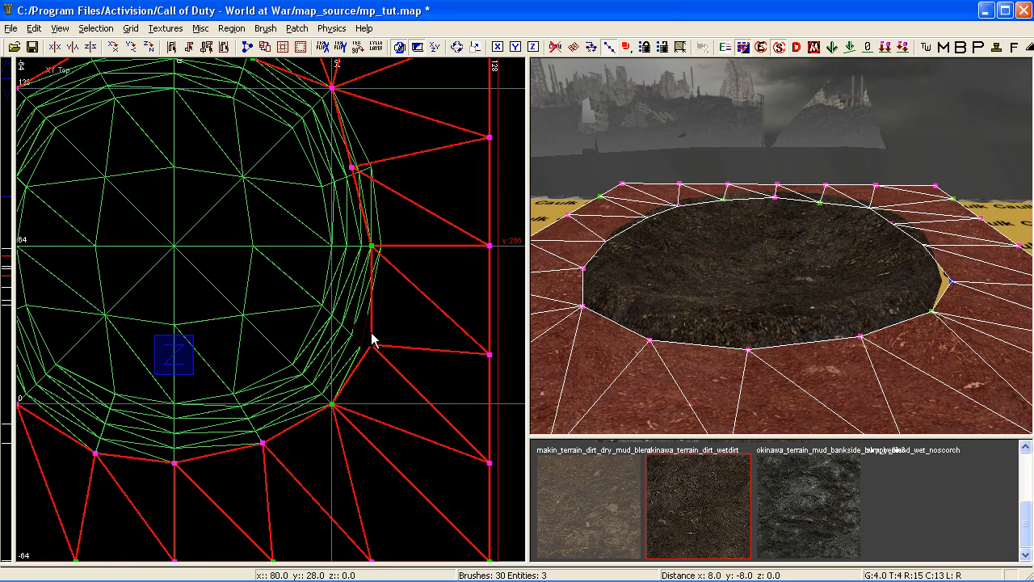
pyautogui.moveTo(372, 339); pyautogui.dragTo(351, 263, button='right')
pyautogui.moveTo(375, 325); pyautogui.dragTo(396, 325)
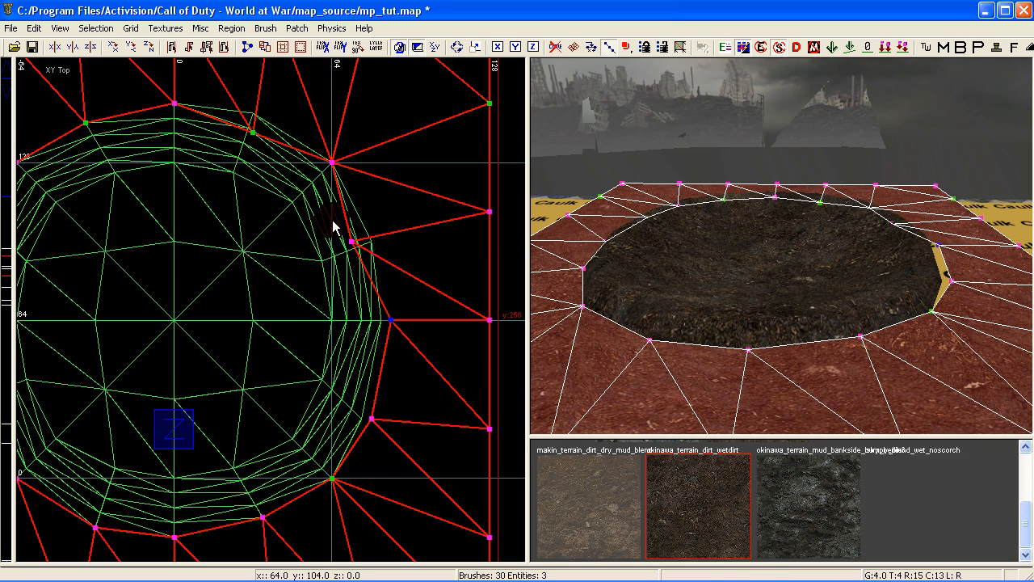
# Fit the new upper-right rim vertices at (80, 96) and (32, 148), then correct the right middle and lower vertices to (84, 64) and (76, 24)
pyautogui.moveTo(353, 238); pyautogui.dragTo(380, 234)
pyautogui.moveTo(378, 241); pyautogui.dragTo(268, 194, button='right')
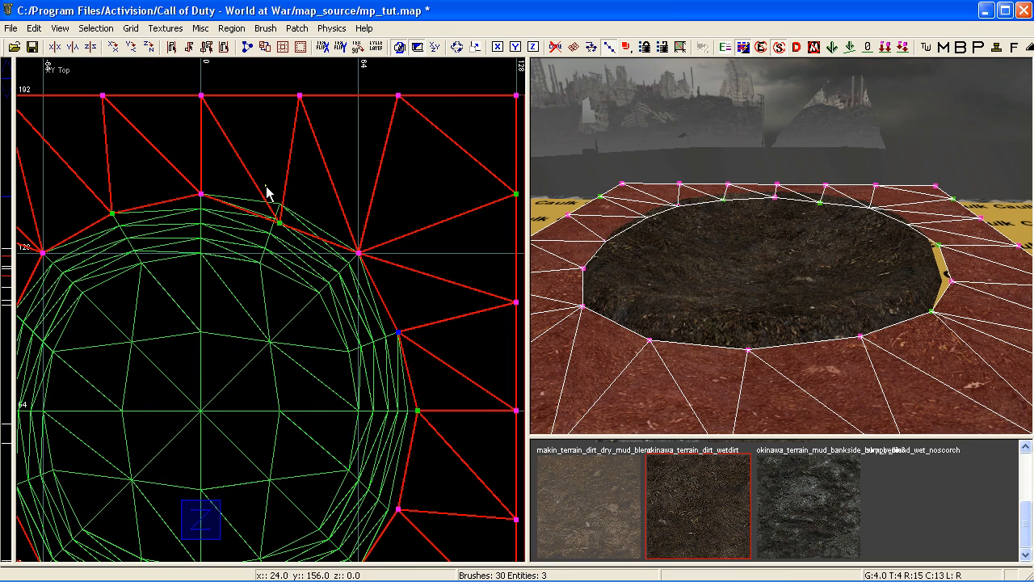
pyautogui.moveTo(289, 227); pyautogui.dragTo(288, 205)
pyautogui.moveTo(296, 259); pyautogui.dragTo(292, 311, button='right')
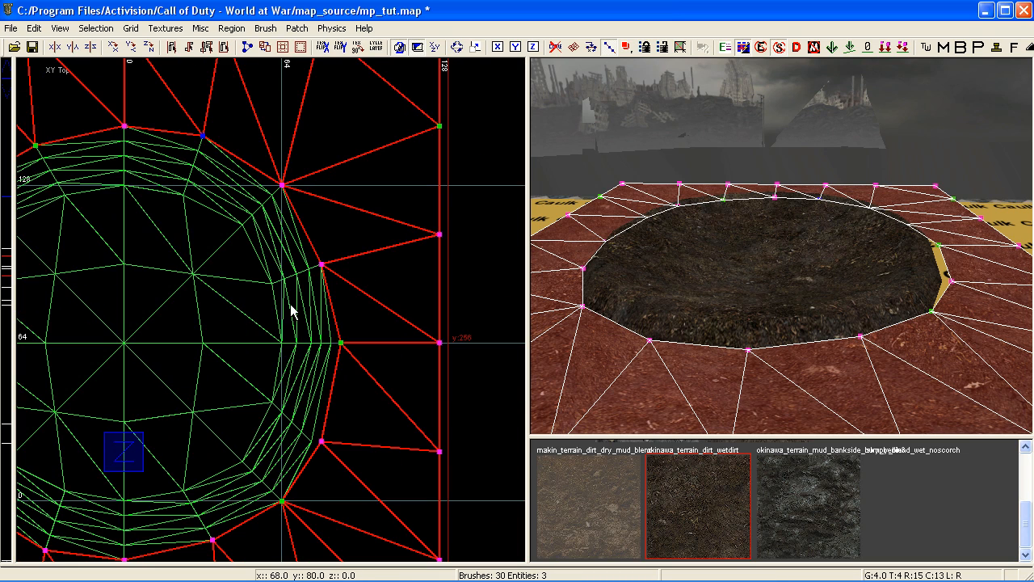
pyautogui.moveTo(323, 323); pyautogui.dragTo(345, 343)
pyautogui.moveTo(301, 411); pyautogui.dragTo(318, 447)
pyautogui.scroll(-1, 302, 424)
pyautogui.moveTo(302, 423); pyautogui.dragTo(367, 413, button='right')
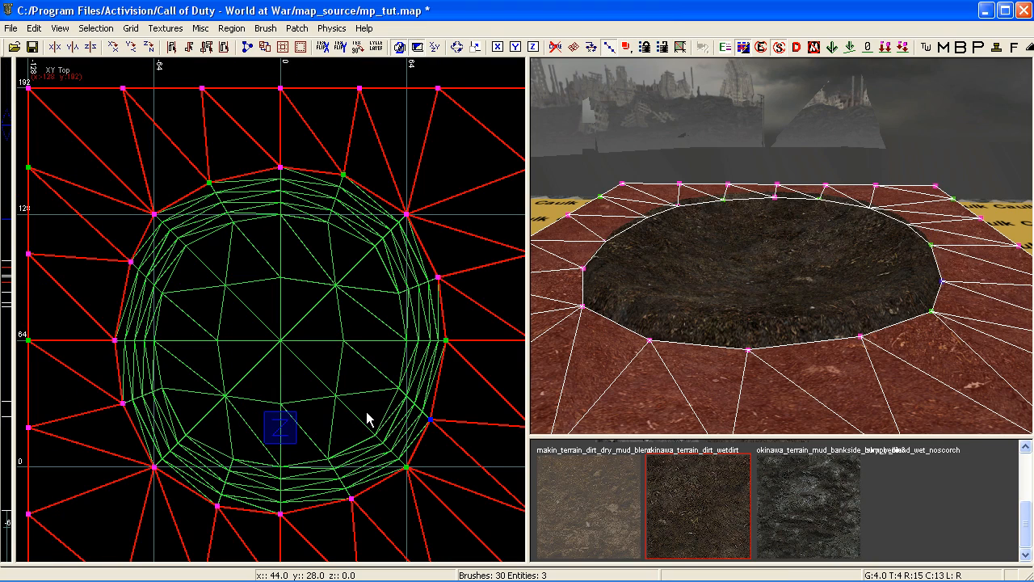
# Select the crater's raised lip together with the four surrounding ground patches
pyautogui.press('Escape')
pyautogui.press('Escape')
pyautogui.keyDown('shift'); pyautogui.click(426, 360); pyautogui.keyUp('shift')
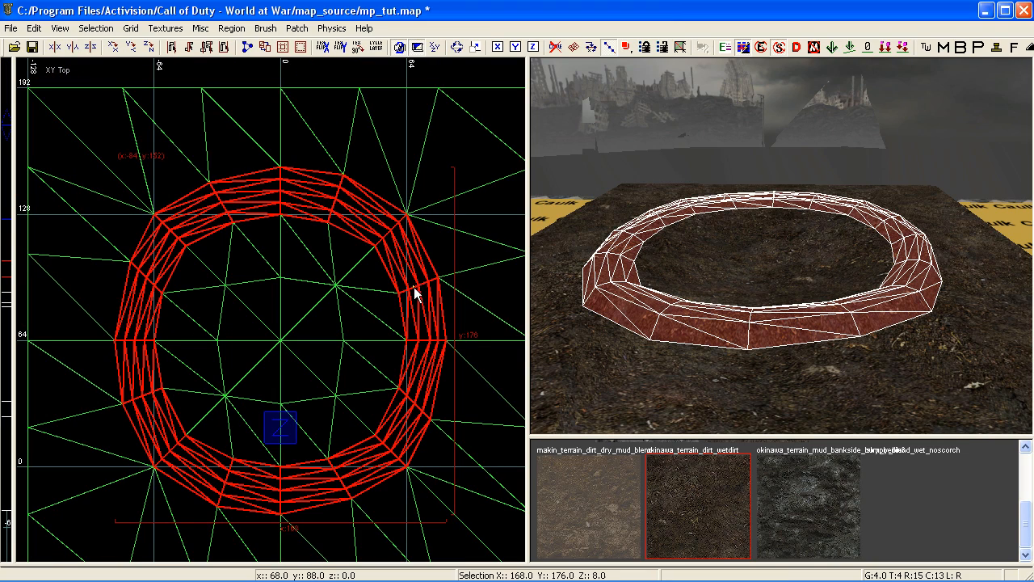
pyautogui.keyDown('shift'); pyautogui.click(425, 171); pyautogui.keyUp('shift')
pyautogui.keyDown('shift'); pyautogui.click(461, 438); pyautogui.keyUp('shift')
pyautogui.keyDown('shift'); pyautogui.click(260, 525); pyautogui.keyUp('shift')
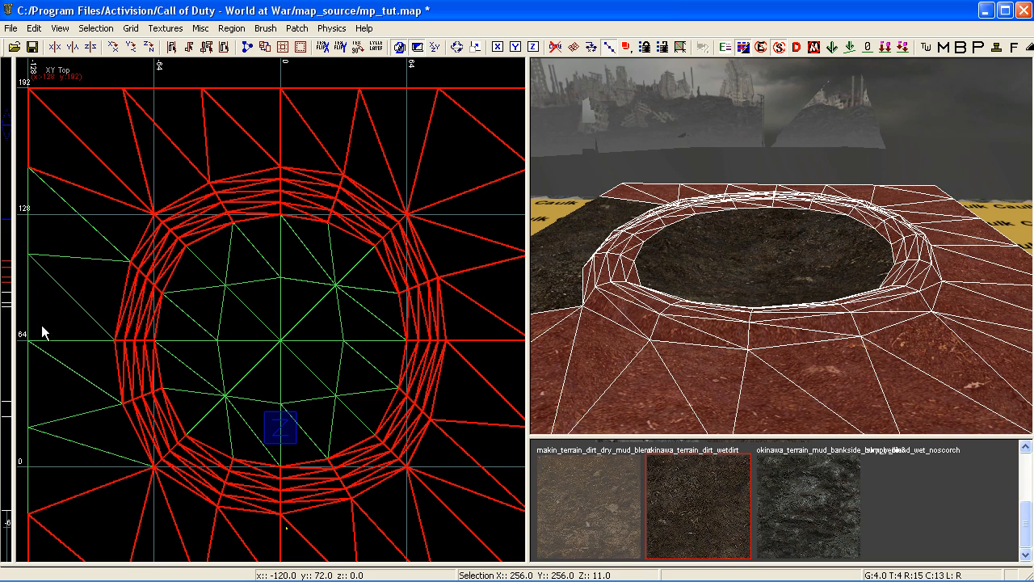
pyautogui.keyDown('shift'); pyautogui.click(73, 295); pyautogui.keyUp('shift')
# Weld the ground patches' inner vertices to the lip's outer vertices along the upper rim, starting at the corner (-64, 128)
pyautogui.scroll(1, 81, 274)
pyautogui.press('v')
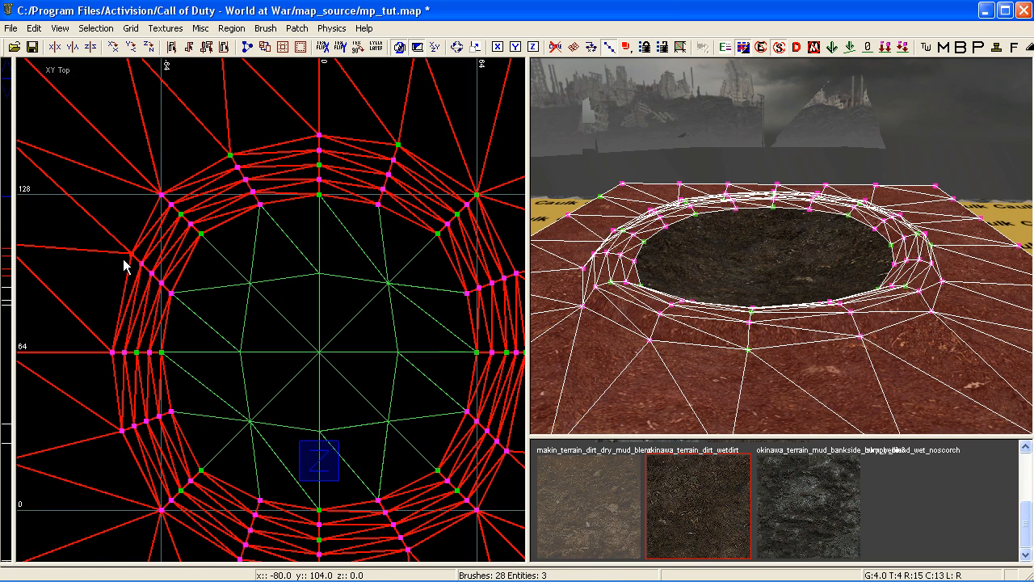
pyautogui.scroll(2, 134, 258)
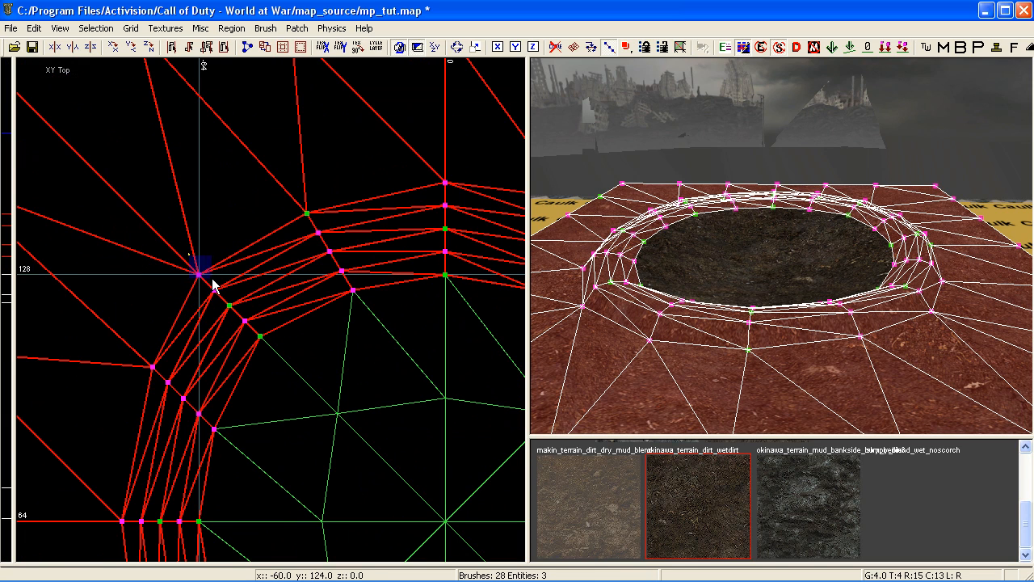
pyautogui.moveTo(294, 182); pyautogui.dragTo(326, 232)
pyautogui.moveTo(329, 235); pyautogui.dragTo(215, 272, button='right')
pyautogui.moveTo(307, 198); pyautogui.dragTo(357, 231)
pyautogui.moveTo(358, 232); pyautogui.dragTo(285, 230, button='right')
pyautogui.moveTo(358, 217); pyautogui.dragTo(403, 254)
pyautogui.moveTo(403, 255); pyautogui.dragTo(300, 213, button='right')
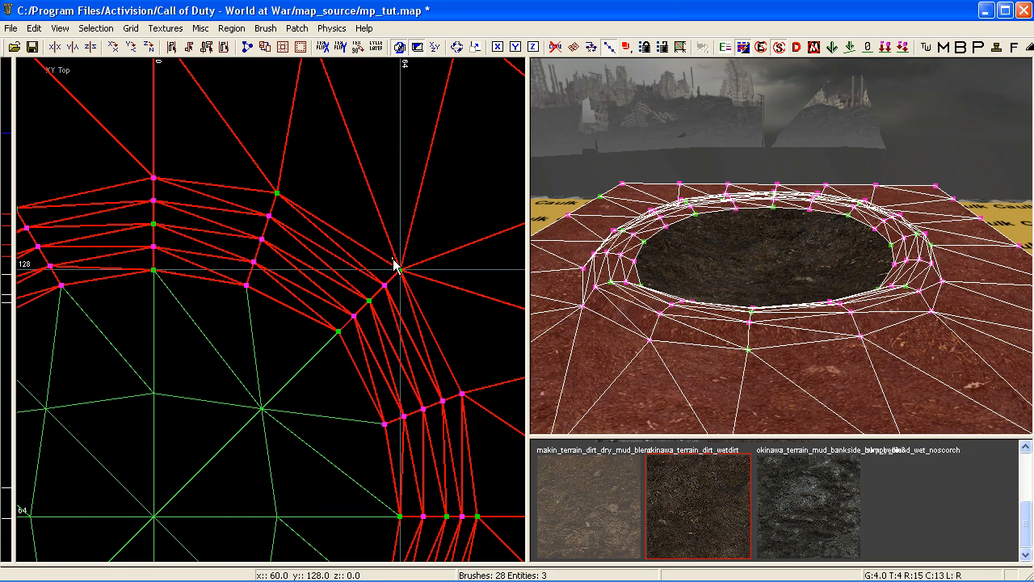
# Weld the overlapping ground and lip vertices from the rim's upper-right corner down its right side
pyautogui.moveTo(391, 259); pyautogui.dragTo(417, 285)
pyautogui.moveTo(416, 286); pyautogui.dragTo(362, 207, button='right')
pyautogui.moveTo(394, 302); pyautogui.dragTo(444, 346)
pyautogui.moveTo(443, 347); pyautogui.dragTo(444, 276, button='right')
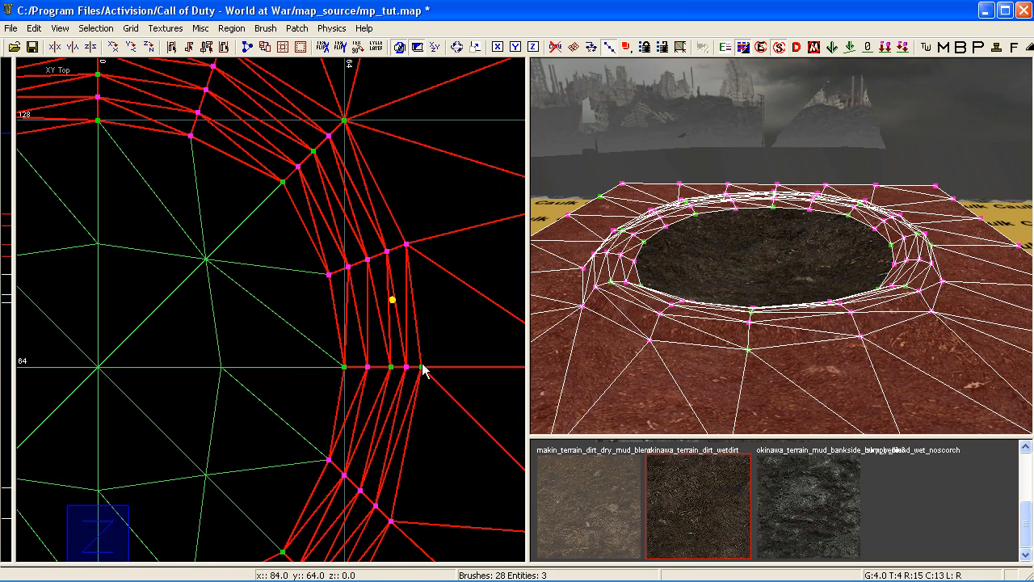
pyautogui.moveTo(453, 419); pyautogui.dragTo(450, 405, button='right')
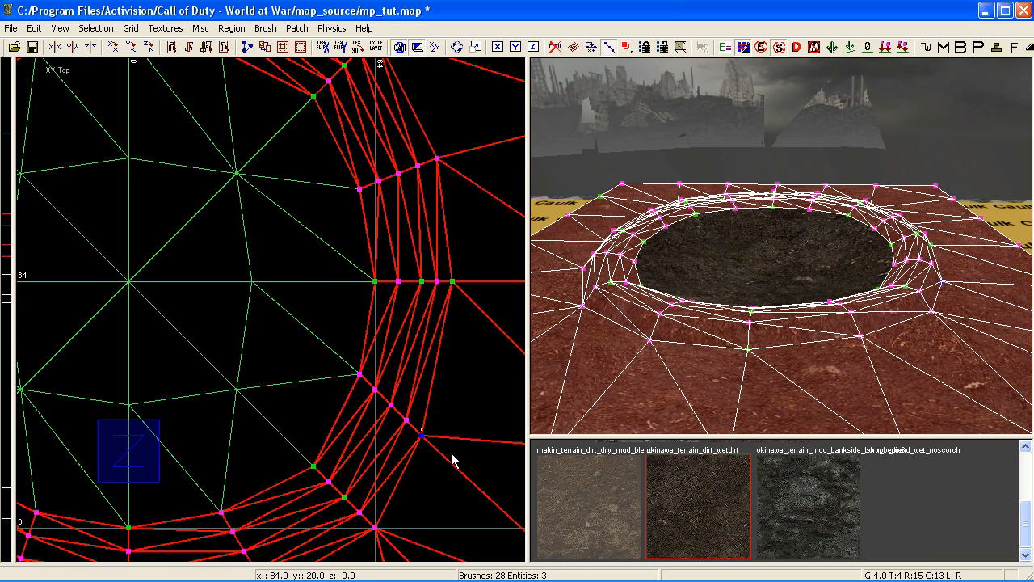
pyautogui.moveTo(456, 450); pyautogui.dragTo(457, 431, button='right')
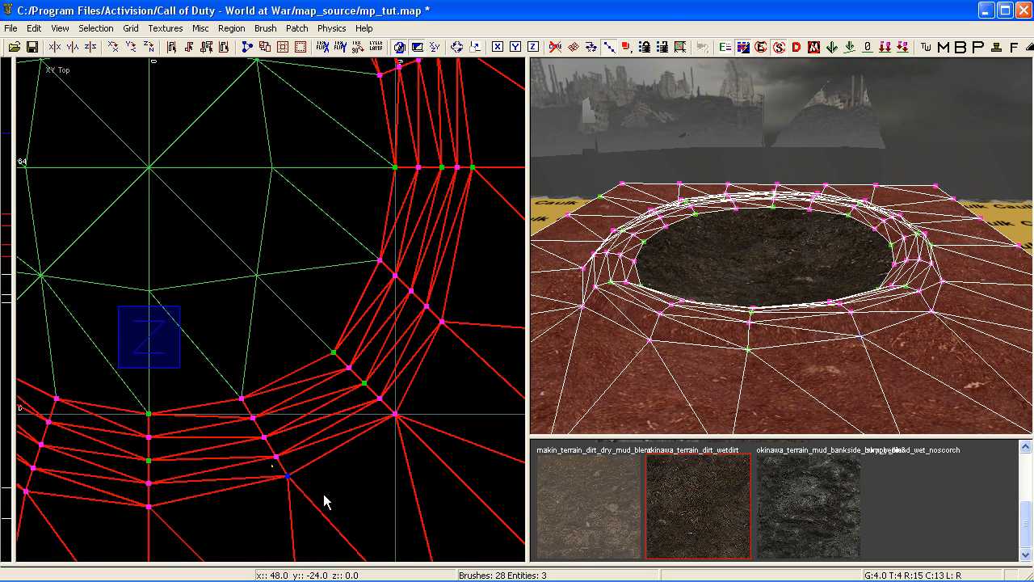
# Weld the overlapping ground and lip vertices along the rim's lower and left sides, then leave vertex editing
pyautogui.moveTo(350, 490); pyautogui.dragTo(328, 483, button='right')
pyautogui.moveTo(281, 445); pyautogui.dragTo(324, 477)
pyautogui.moveTo(324, 477); pyautogui.dragTo(210, 422, button='right')
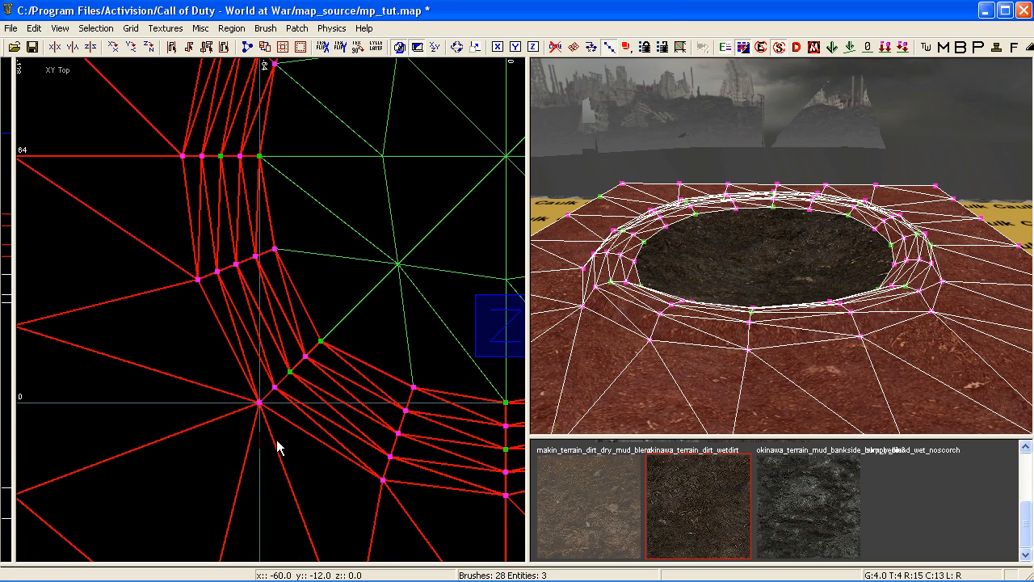
pyautogui.moveTo(277, 449); pyautogui.dragTo(266, 229, button='right')
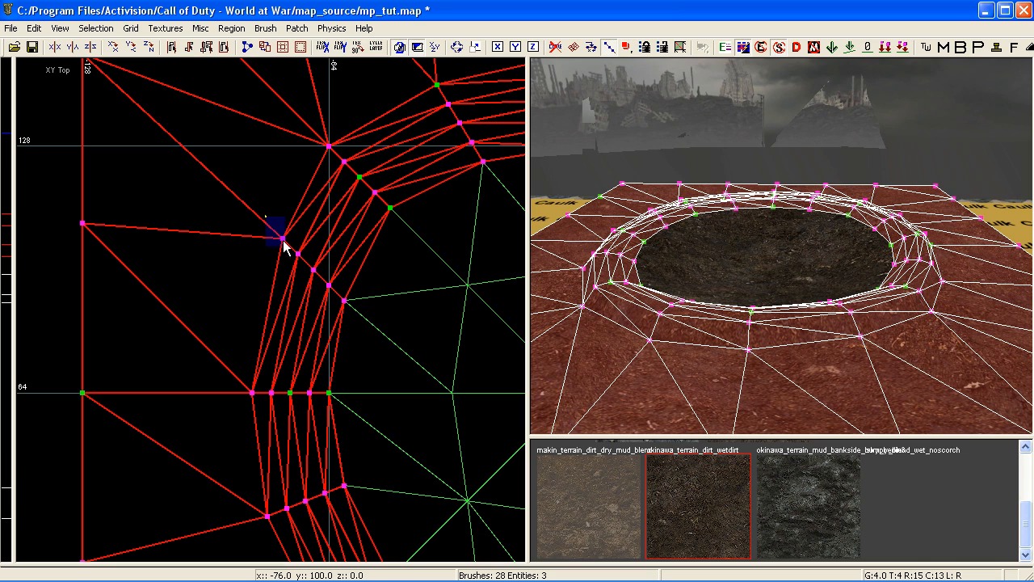
pyautogui.press('Escape')
# Select the crater floor, the raised lip and all four ground patches together
pyautogui.moveTo(743, 334); pyautogui.dragTo(773, 331, button='right')
pyautogui.keyDown('shift'); pyautogui.click(773, 338); pyautogui.keyUp('shift')
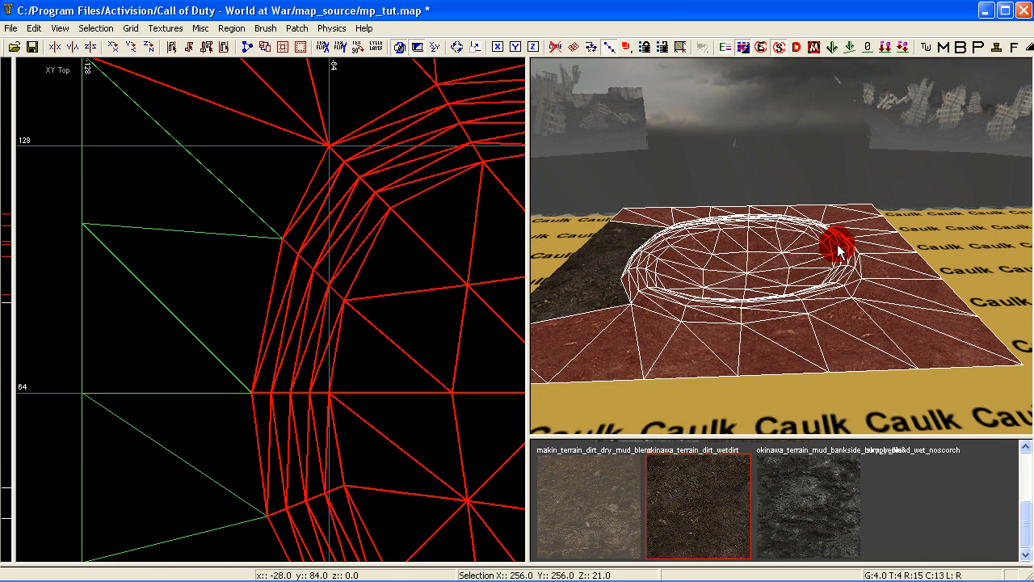
pyautogui.scroll(-5, 395, 259)
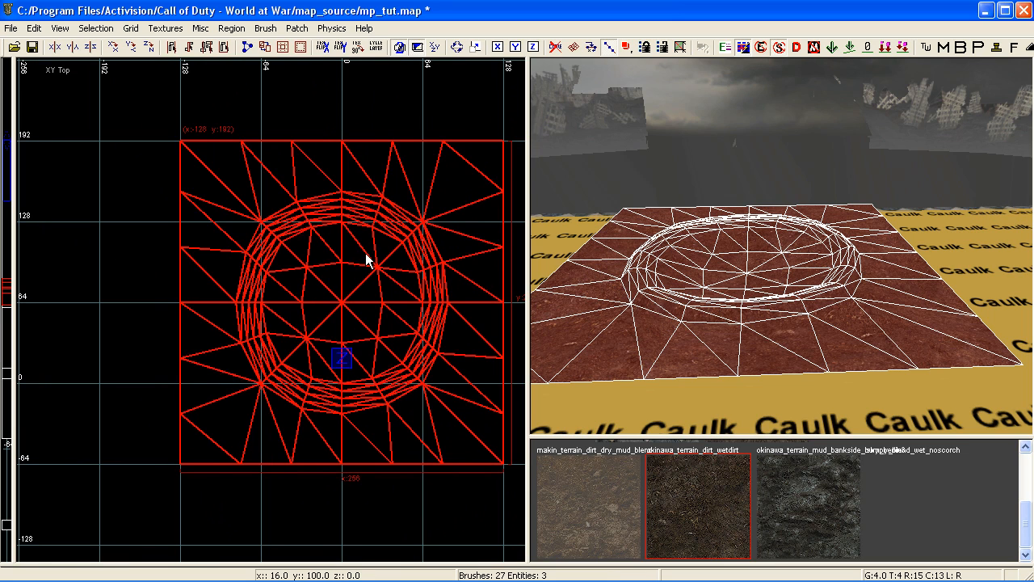
# Weld each pair of vertices on the ground's upper outer edge into one, placing the merged vertices at (-64, 192) and (64, 192)
pyautogui.press('v')
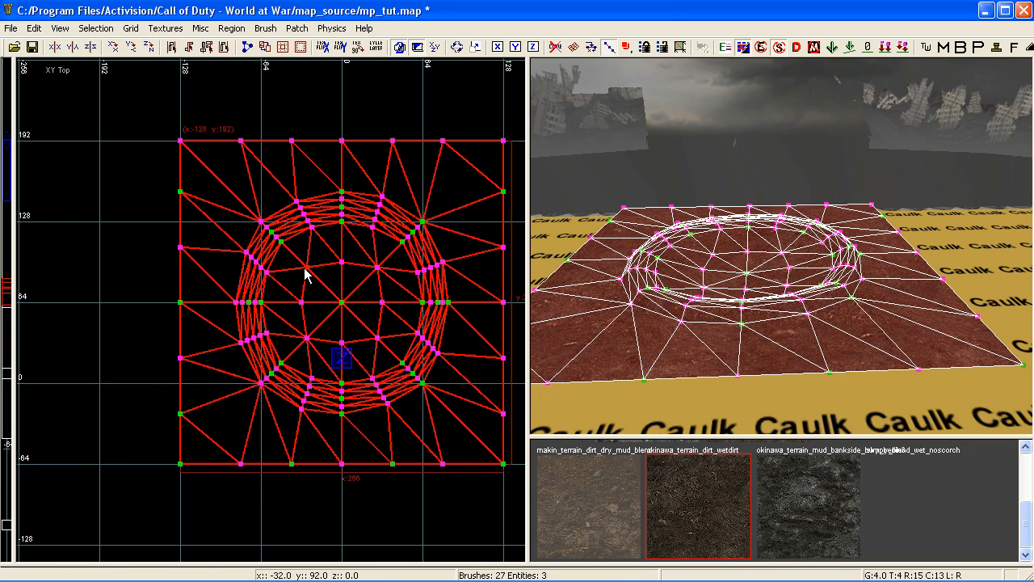
pyautogui.scroll(2, 231, 239)
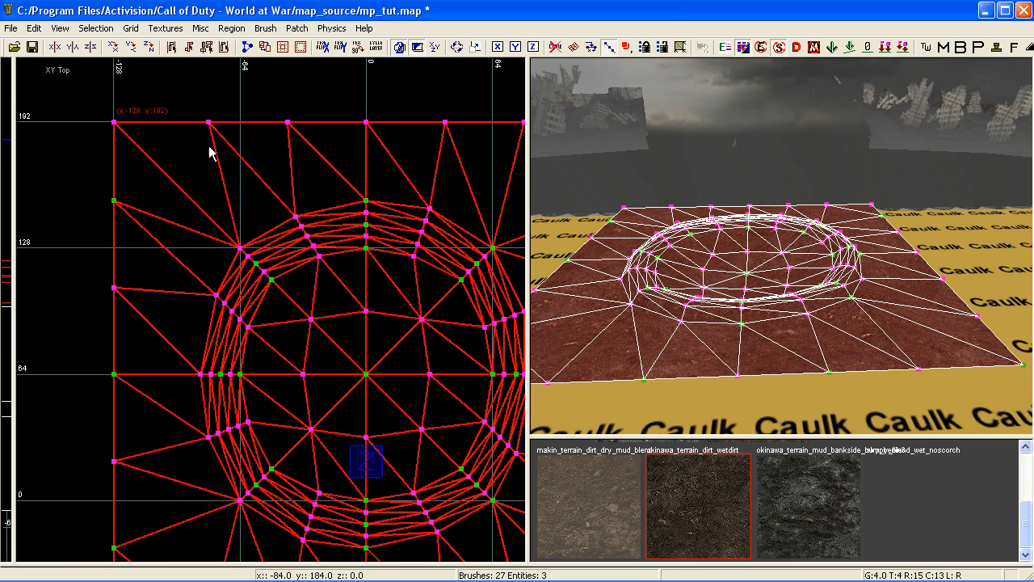
pyautogui.moveTo(197, 106); pyautogui.dragTo(328, 162)
pyautogui.moveTo(317, 202); pyautogui.dragTo(240, 244, button='right')
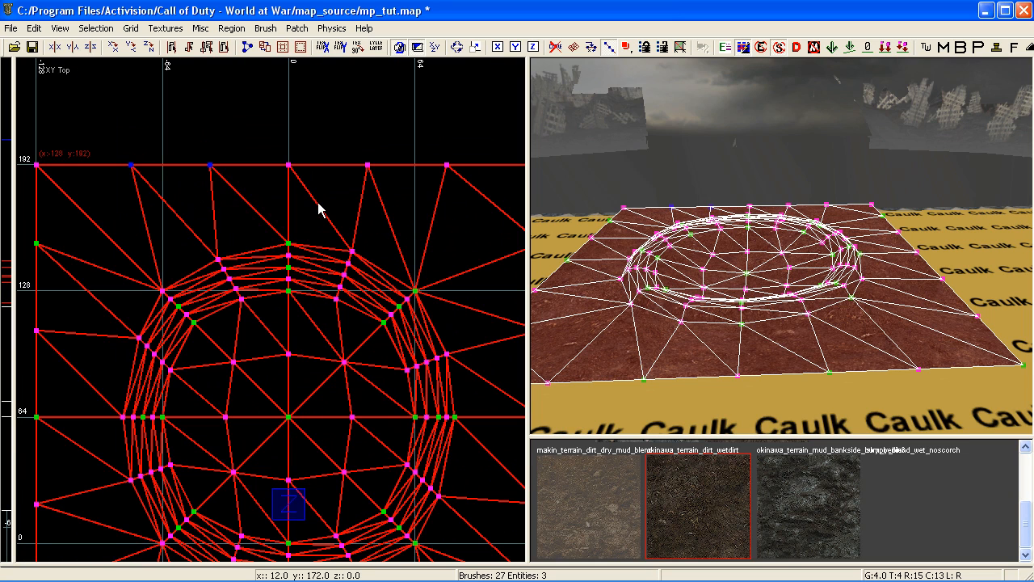
pyautogui.press('w')
pyautogui.moveTo(131, 165); pyautogui.dragTo(163, 167)
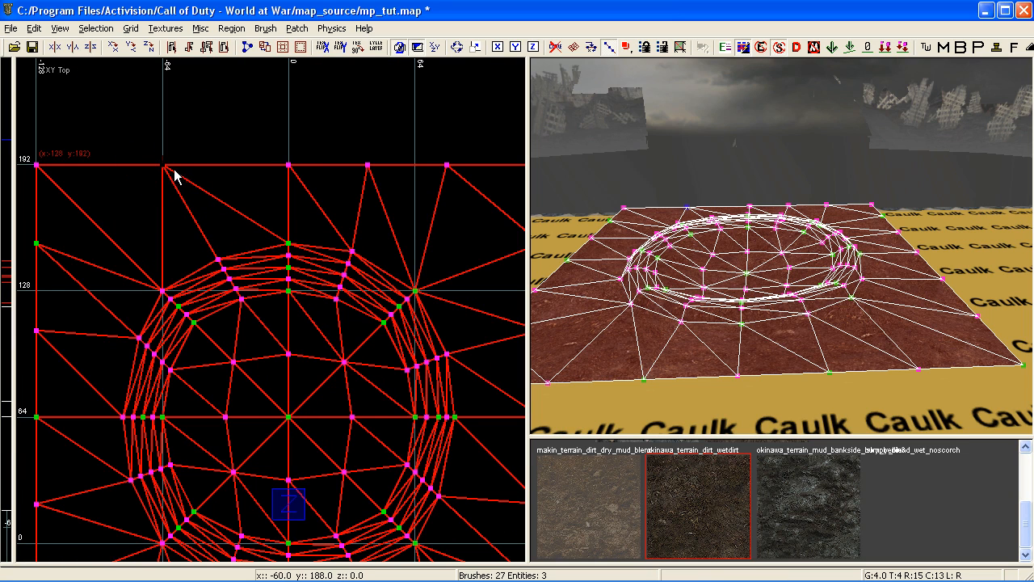
pyautogui.press('w')
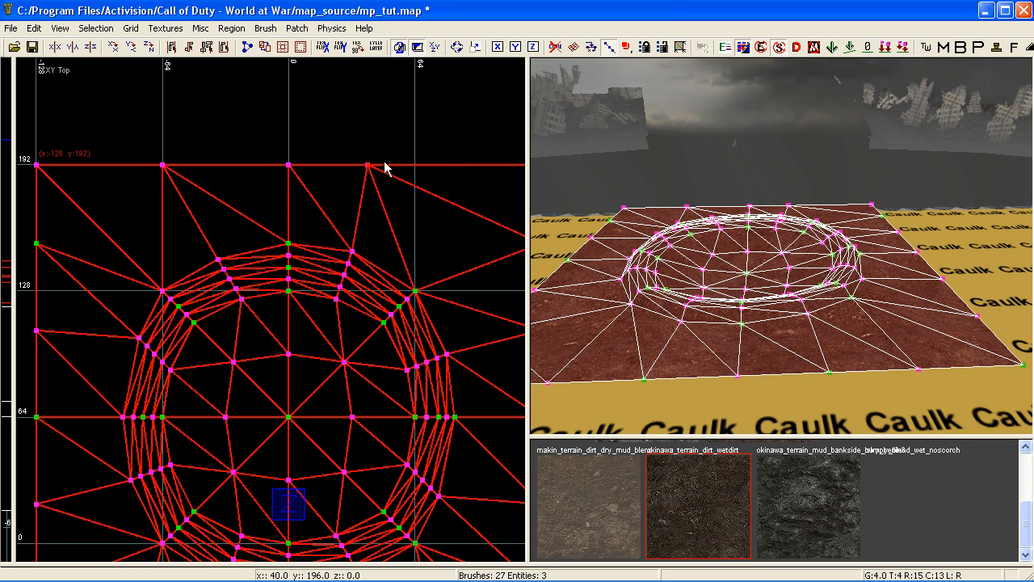
pyautogui.moveTo(346, 148); pyautogui.dragTo(420, 166)
pyautogui.moveTo(420, 172); pyautogui.dragTo(365, 224, button='right')
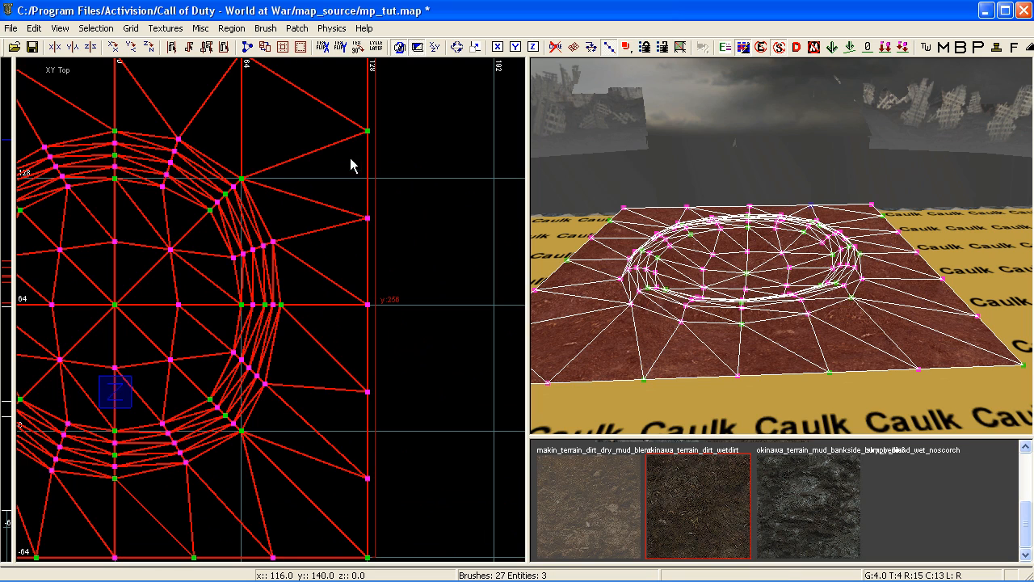
# Weld the upper and lower vertex pairs on the ground's right outer edge, placing the upper merged vertex at (128, 128)
pyautogui.moveTo(350, 165); pyautogui.dragTo(363, 220, button='right')
pyautogui.moveTo(359, 198); pyautogui.dragTo(387, 257)
pyautogui.press('w')
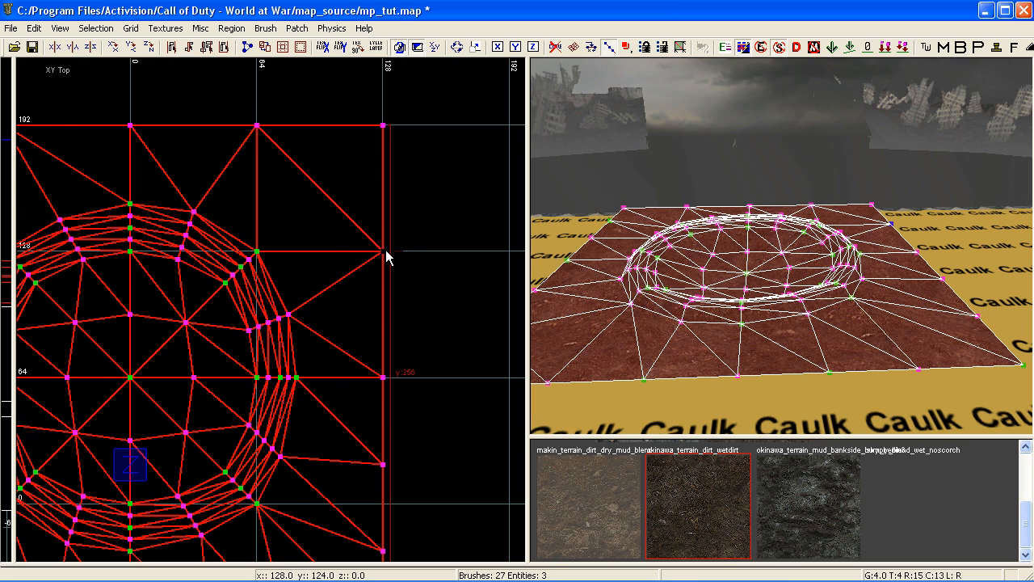
pyautogui.moveTo(387, 257); pyautogui.dragTo(391, 348, button='right')
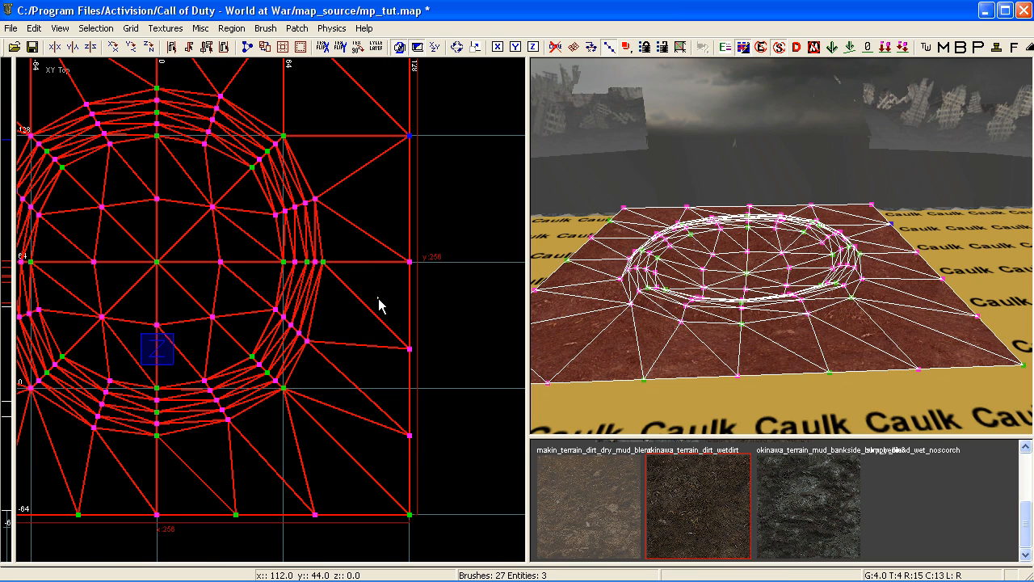
pyautogui.moveTo(380, 305); pyautogui.dragTo(417, 395)
pyautogui.press('w')
pyautogui.moveTo(418, 395); pyautogui.dragTo(338, 473, button='right')
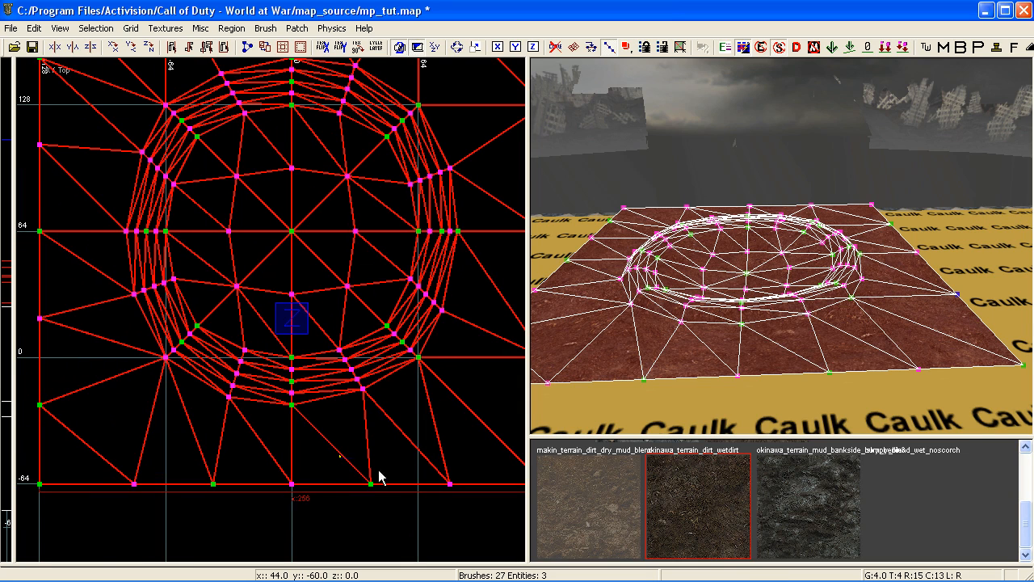
# Weld each pair of vertices on the ground's lower outer edge, placing the merged vertices at (64, -64) and (-64, -64)
pyautogui.moveTo(491, 507); pyautogui.dragTo(320, 496, button='right')
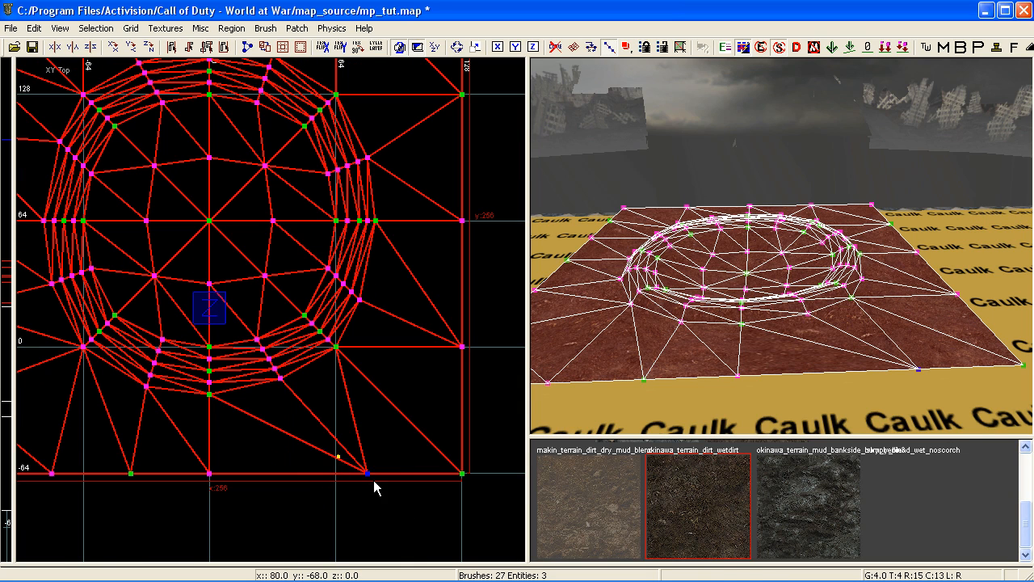
pyautogui.moveTo(374, 481); pyautogui.dragTo(345, 478)
pyautogui.moveTo(344, 483); pyautogui.dragTo(125, 476, button='right')
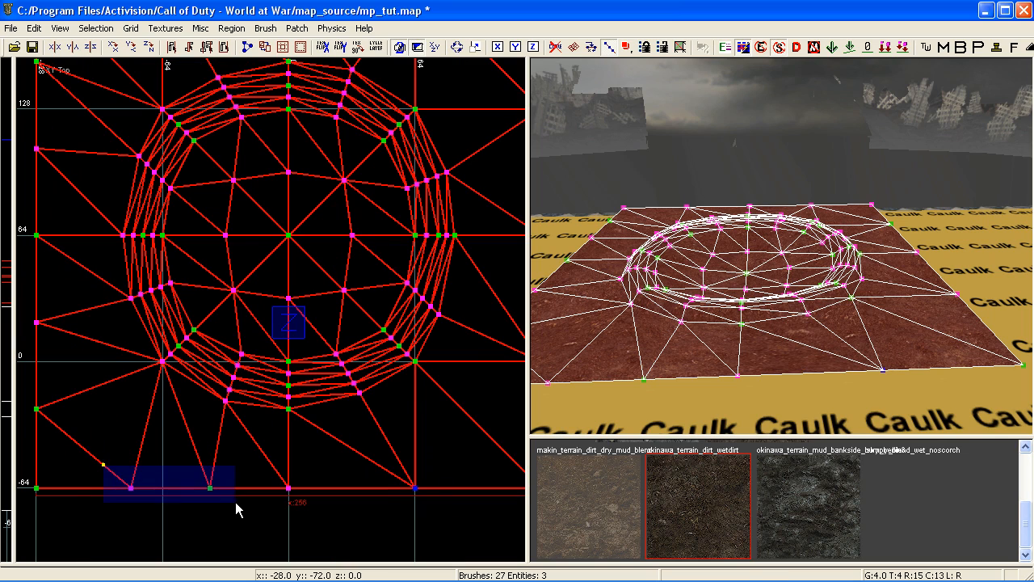
pyautogui.moveTo(235, 501); pyautogui.dragTo(179, 500)
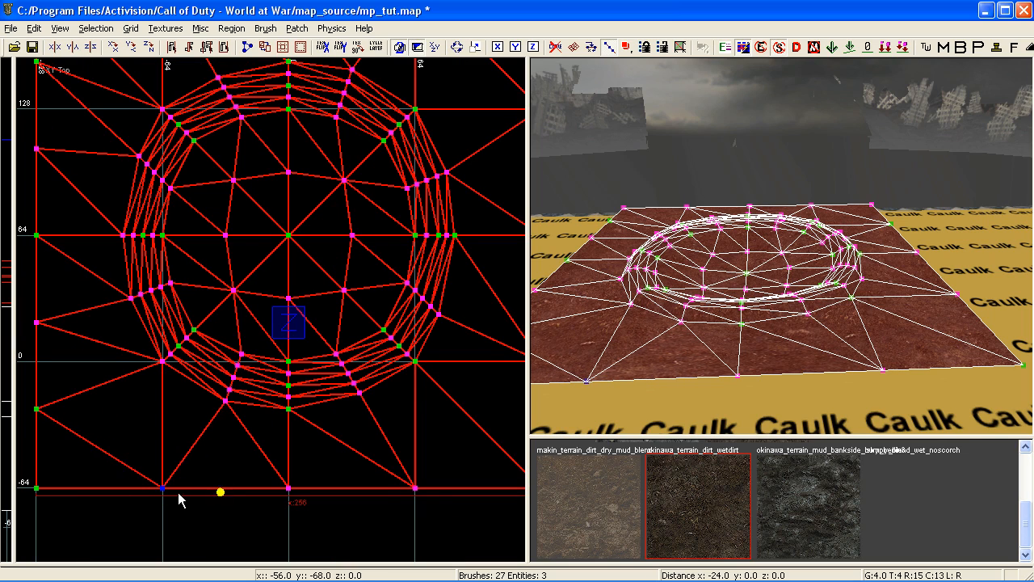
# Weld the lower and upper vertex pairs on the ground's left outer edge at (-128, 0) and (-128, 128), and leave vertex editing
pyautogui.moveTo(180, 492); pyautogui.dragTo(81, 358, button='right')
pyautogui.moveTo(80, 357); pyautogui.dragTo(155, 488)
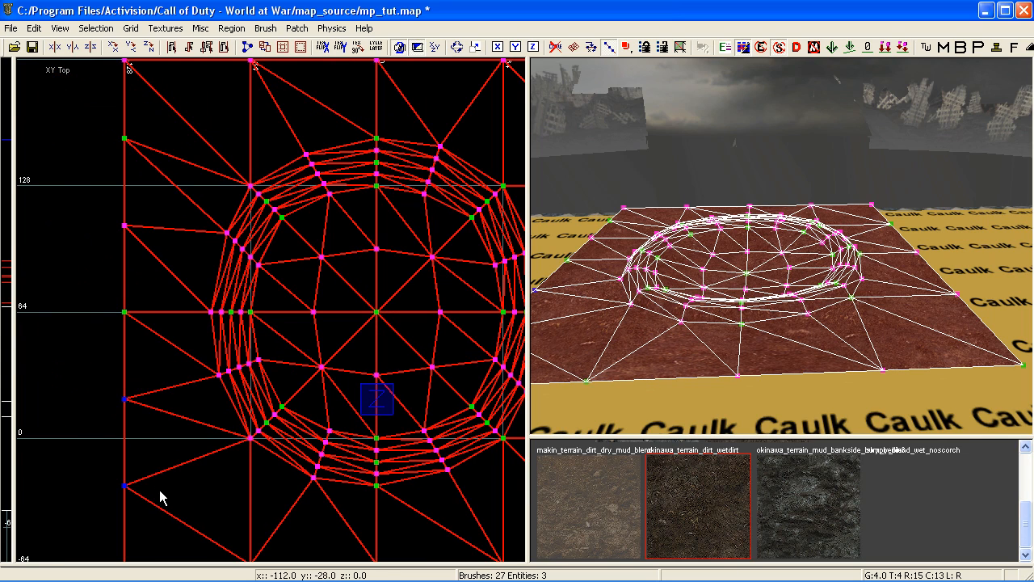
pyautogui.press('w')
pyautogui.moveTo(94, 431); pyautogui.dragTo(127, 441)
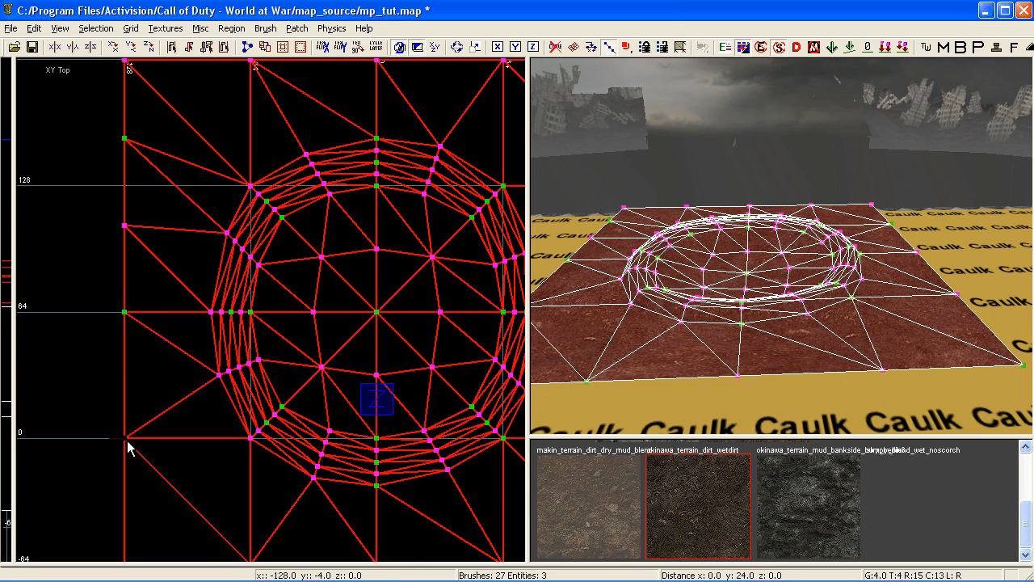
pyautogui.moveTo(128, 449); pyautogui.dragTo(133, 257, button='right')
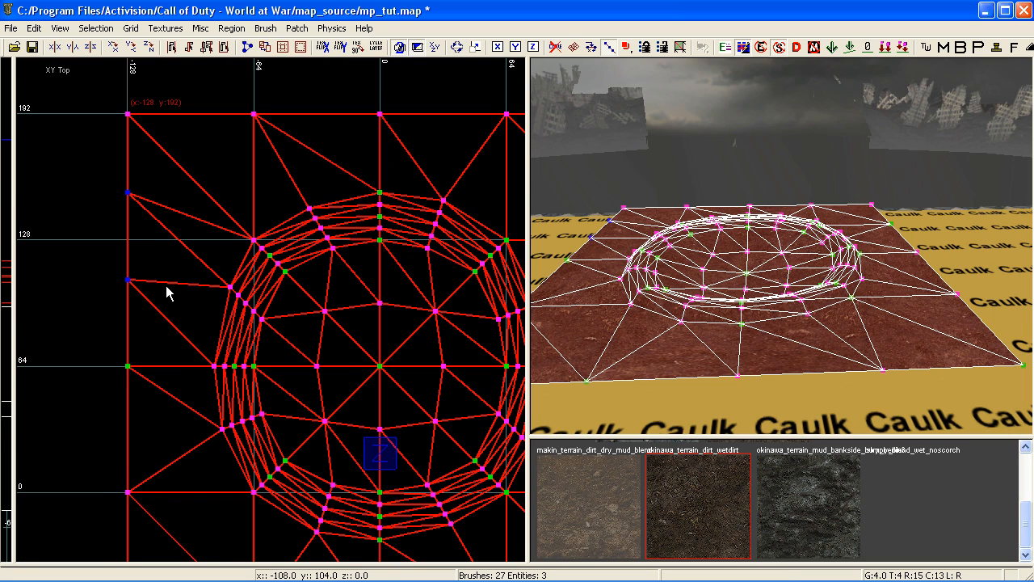
pyautogui.press('w')
pyautogui.moveTo(99, 184); pyautogui.dragTo(132, 231)
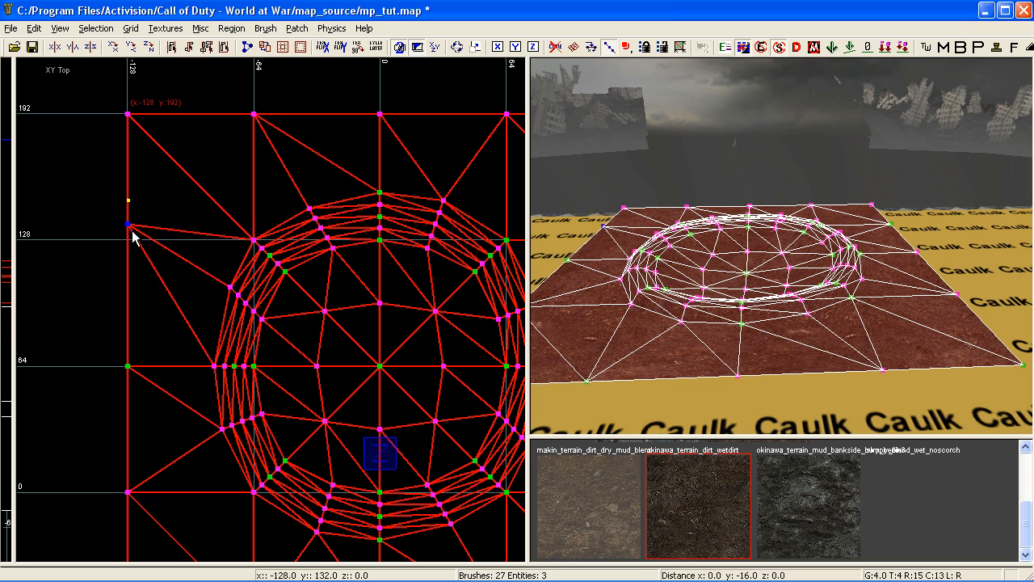
pyautogui.scroll(-3, 139, 323)
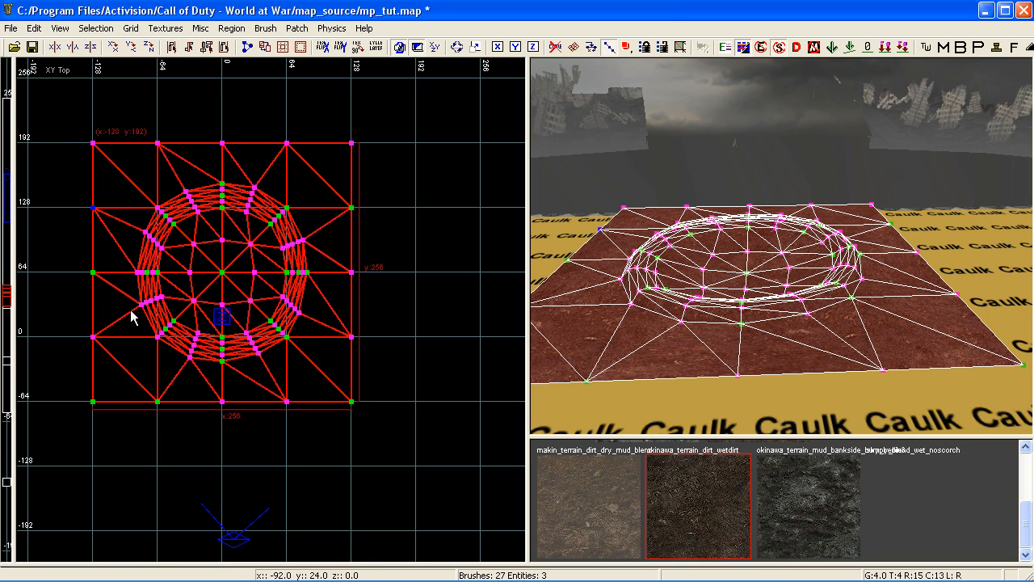
pyautogui.press('v')
# Turn the ground terrain's edges so the lower middle triangles fan from (0, -64) and the corner diagonals point toward the crater
pyautogui.moveTo(196, 309); pyautogui.dragTo(234, 325, button='right')
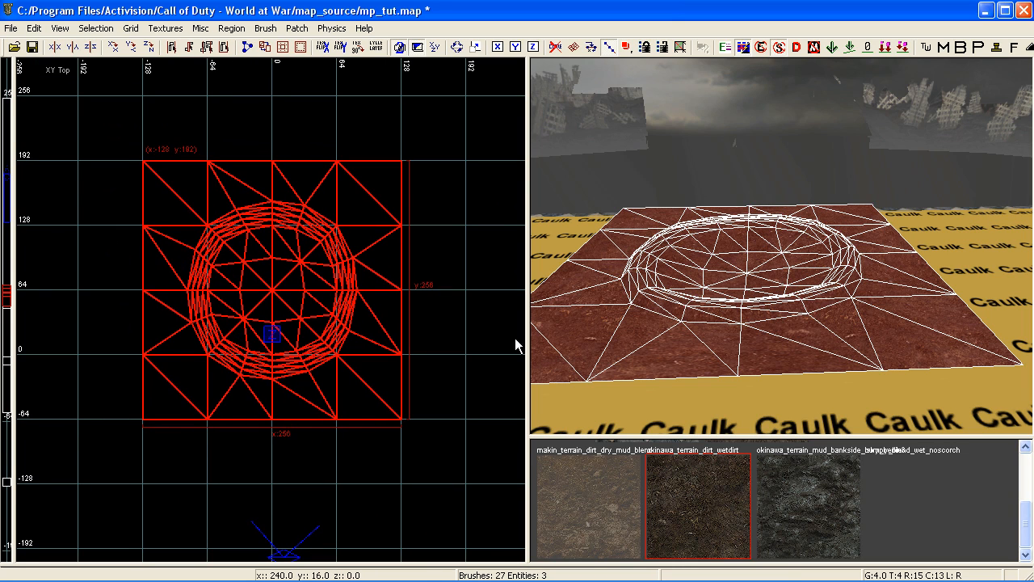
pyautogui.moveTo(666, 349)
pyautogui.mouseDown(button='right')
pyautogui.moveTo(639, 347)
pyautogui.moveTo(682, 339)
pyautogui.mouseUp(button='right')
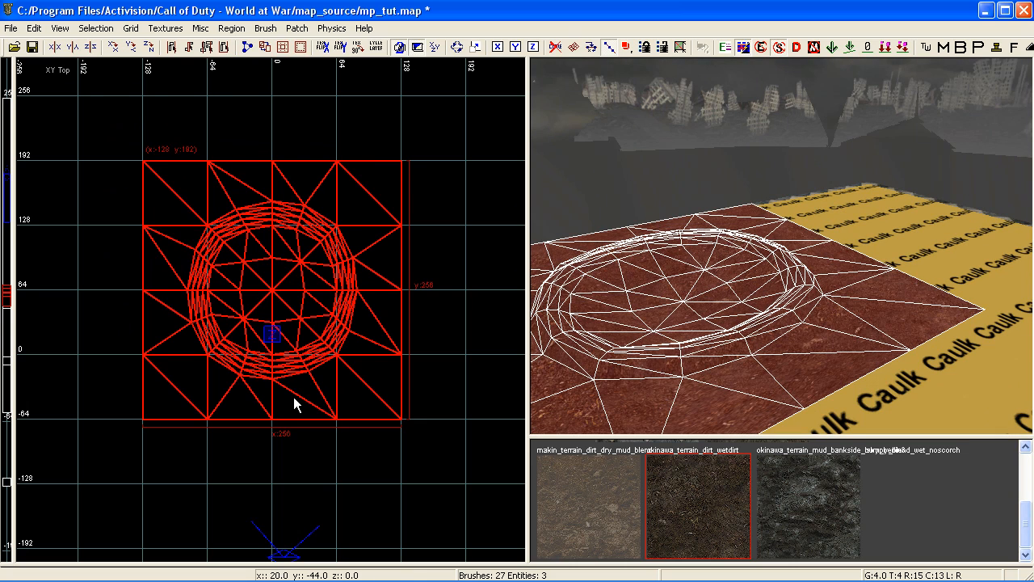
pyautogui.moveTo(298, 396); pyautogui.dragTo(302, 388, button='right')
pyautogui.click(680, 47)
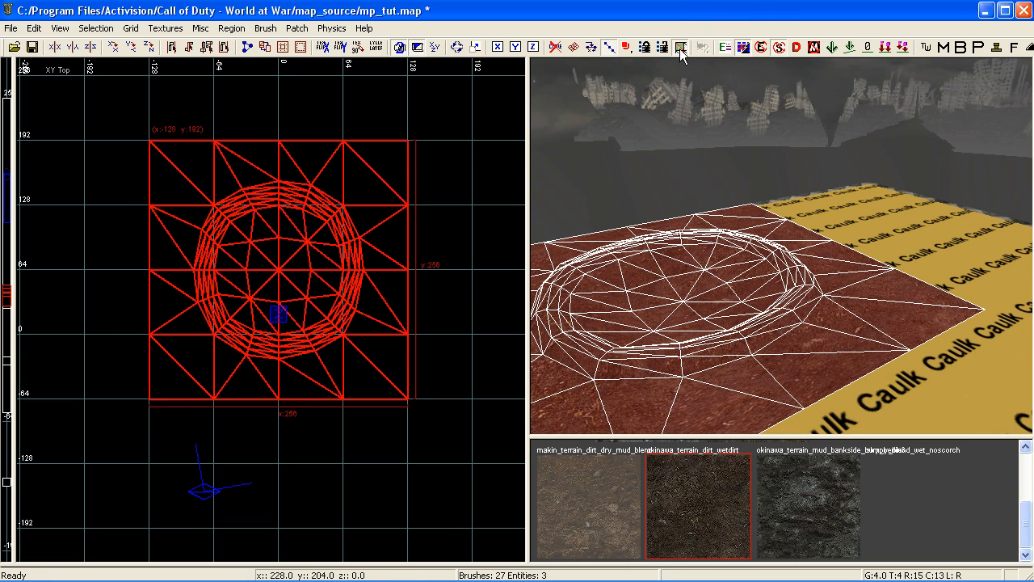
pyautogui.scroll(2, 309, 362)
pyautogui.click(312, 369)
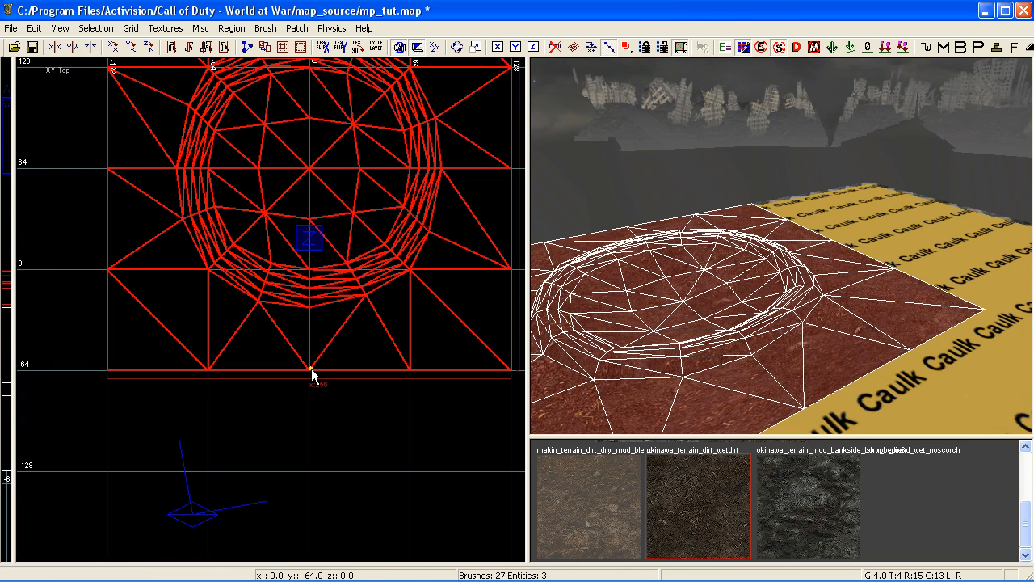
pyautogui.moveTo(291, 365); pyautogui.dragTo(325, 402, button='right')
pyautogui.click(146, 406)
pyautogui.moveTo(146, 405); pyautogui.dragTo(274, 270, button='right')
pyautogui.click(464, 166)
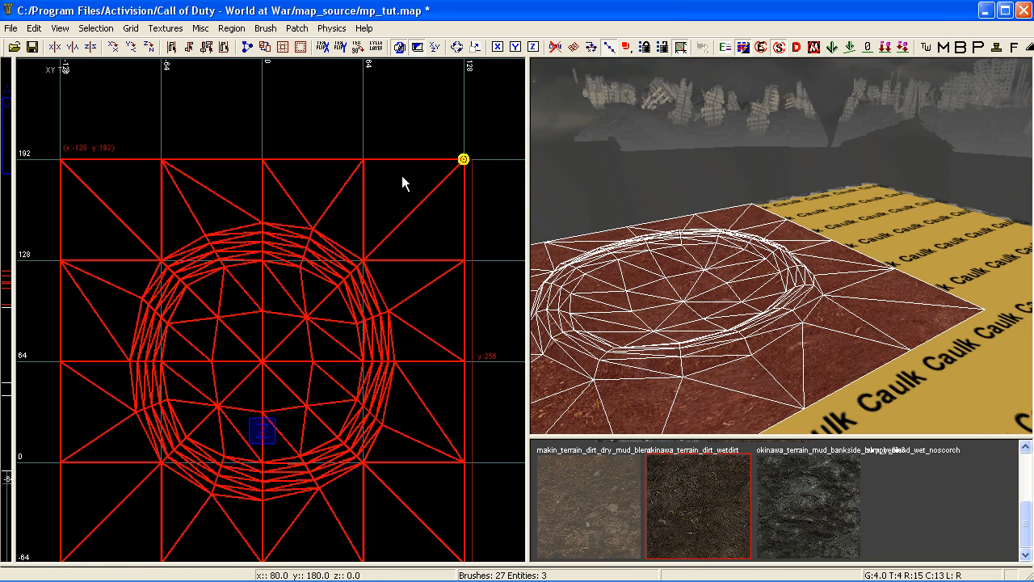
pyautogui.click(120, 355)
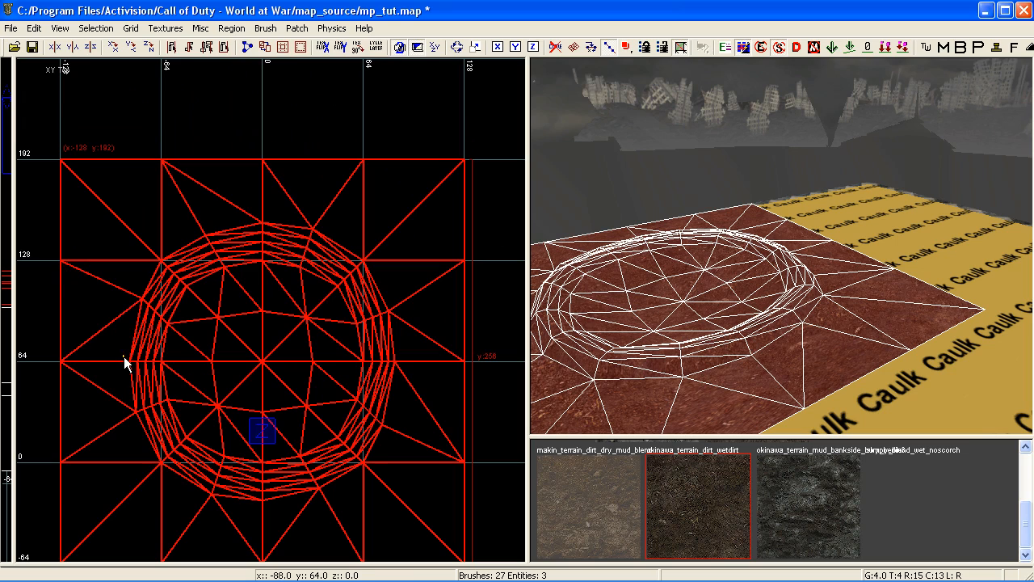
pyautogui.click(259, 227)
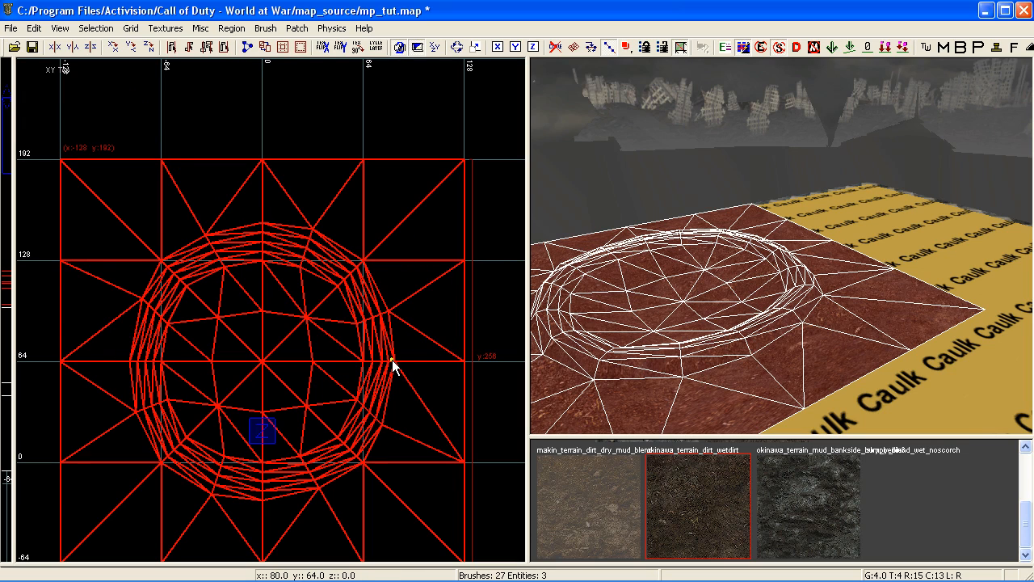
# With only the ground patches reselected, turn the remaining edge on the right side toward the outer vertex at (128, 64), and clear the selection
pyautogui.press('Escape')
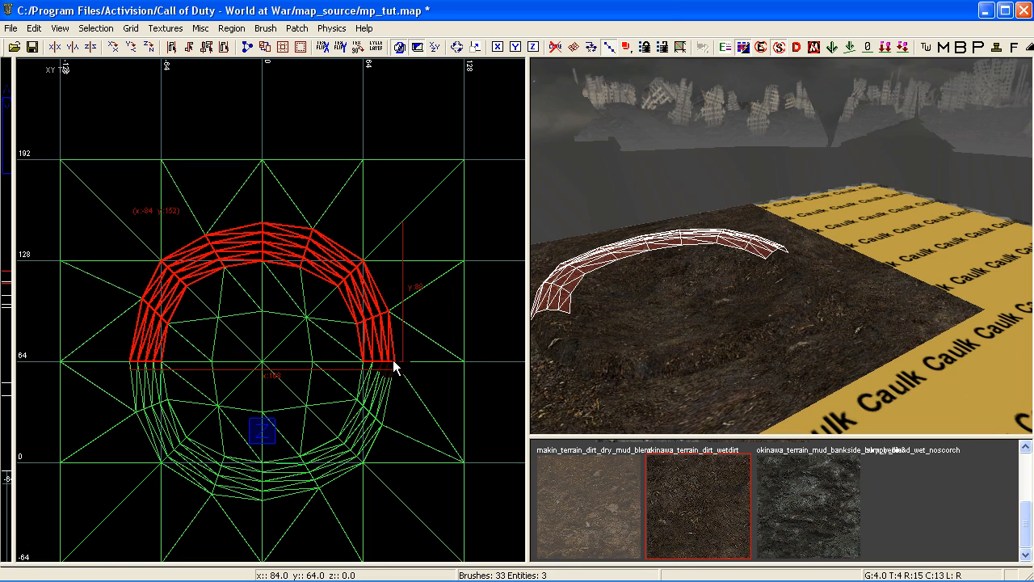
pyautogui.click(800, 320)
pyautogui.keyDown('shift'); pyautogui.click(758, 239); pyautogui.keyUp('shift')
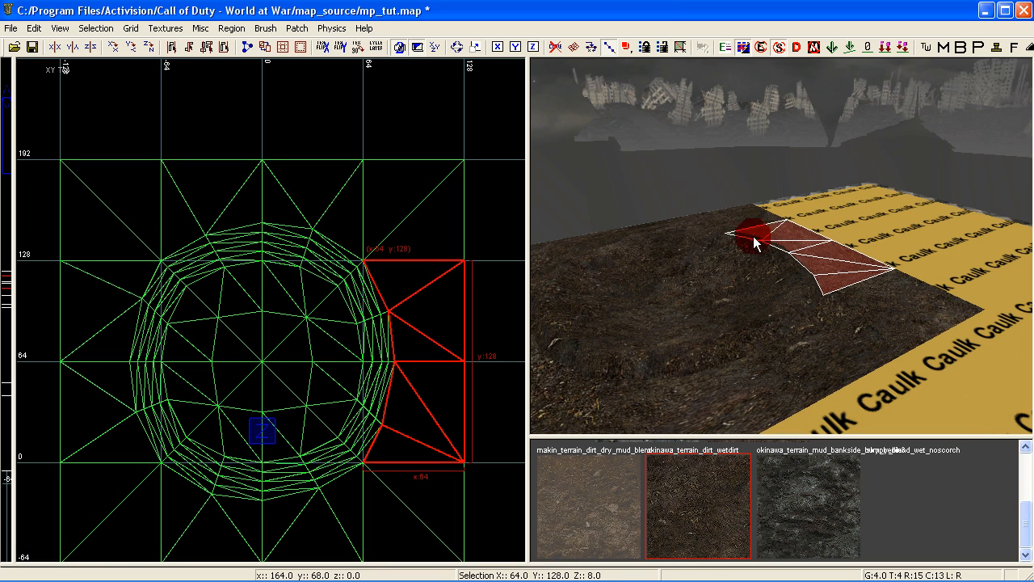
pyautogui.keyDown('shift'); pyautogui.click(415, 224); pyautogui.keyUp('shift')
pyautogui.keyDown('shift'); pyautogui.click(437, 506); pyautogui.keyUp('shift')
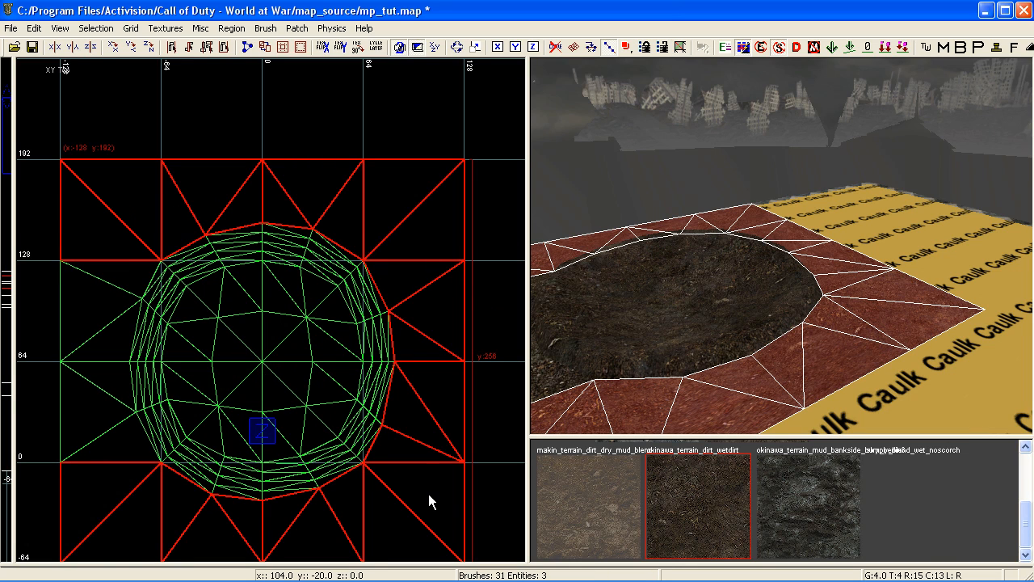
pyautogui.scroll(2, 457, 367)
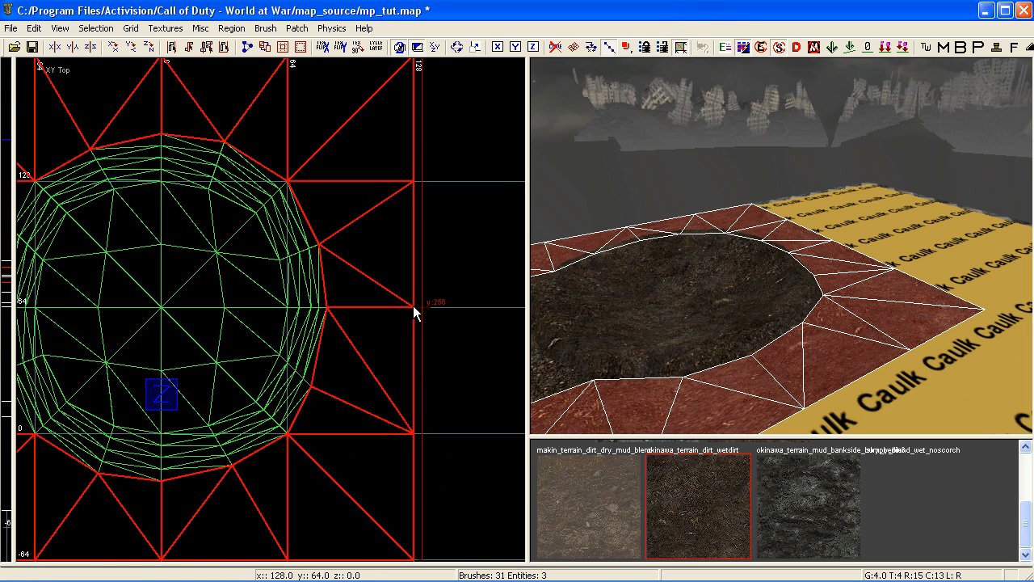
pyautogui.scroll(-2, 413, 373)
pyautogui.moveTo(414, 366); pyautogui.dragTo(467, 324, button='right')
pyautogui.moveTo(374, 403); pyautogui.dragTo(416, 447, button='right')
pyautogui.press('Escape')
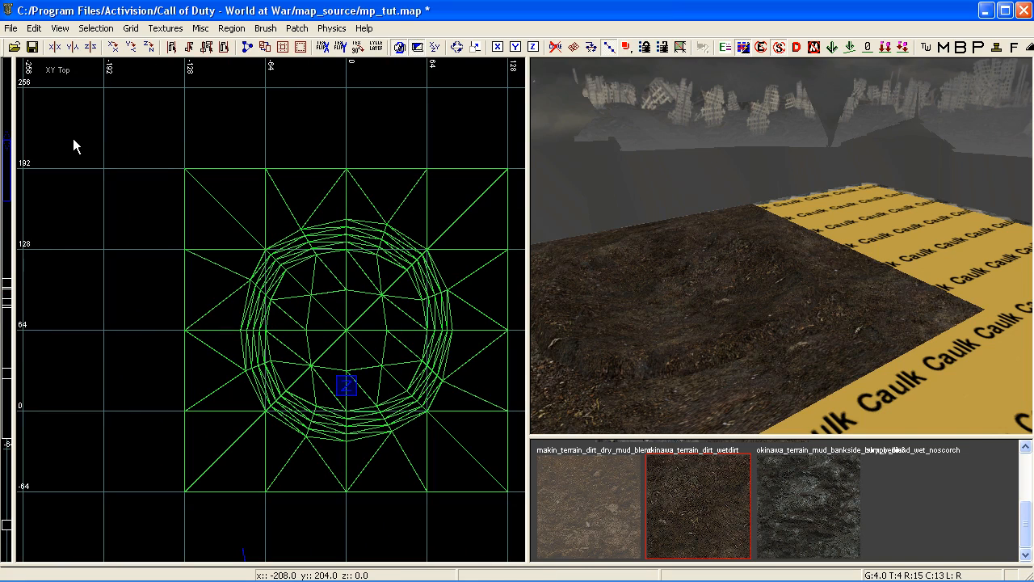
# Select the crater floor, the lip and all ground patches, and apply CAP patch texturing to them
pyautogui.moveTo(767, 300); pyautogui.dragTo(767, 299, button='right')
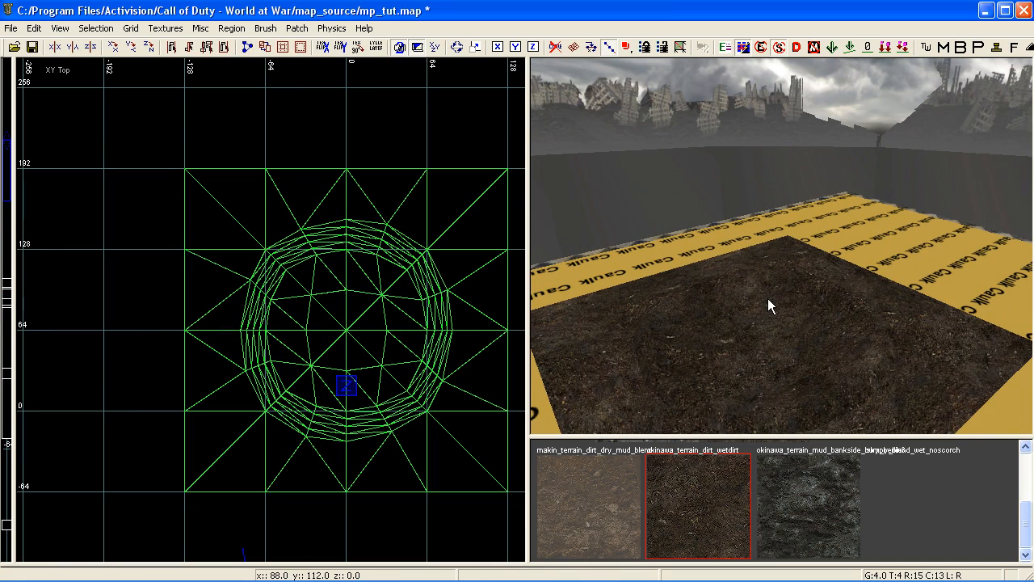
pyautogui.keyDown('shift'); pyautogui.click(803, 313); pyautogui.keyUp('shift')
pyautogui.moveTo(803, 327)
pyautogui.keyDown('shift'); pyautogui.mouseDown()
pyautogui.moveTo(795, 274)
pyautogui.moveTo(714, 275)
pyautogui.moveTo(631, 343)
pyautogui.moveTo(659, 387)
pyautogui.mouseUp(); pyautogui.keyUp('shift')
pyautogui.moveTo(716, 360); pyautogui.dragTo(716, 364, button='right')
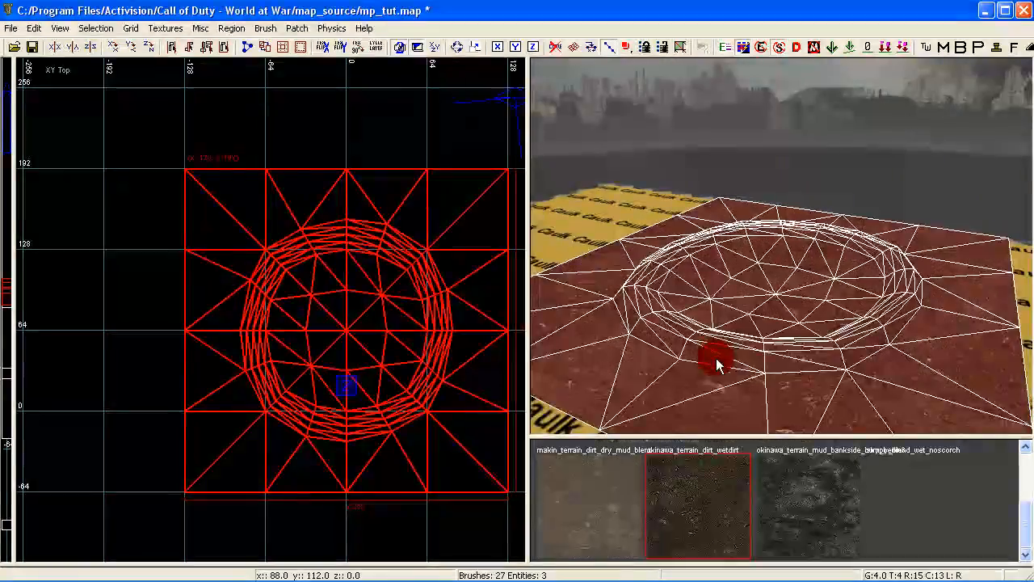
pyautogui.press('s')
pyautogui.click(258, 299)
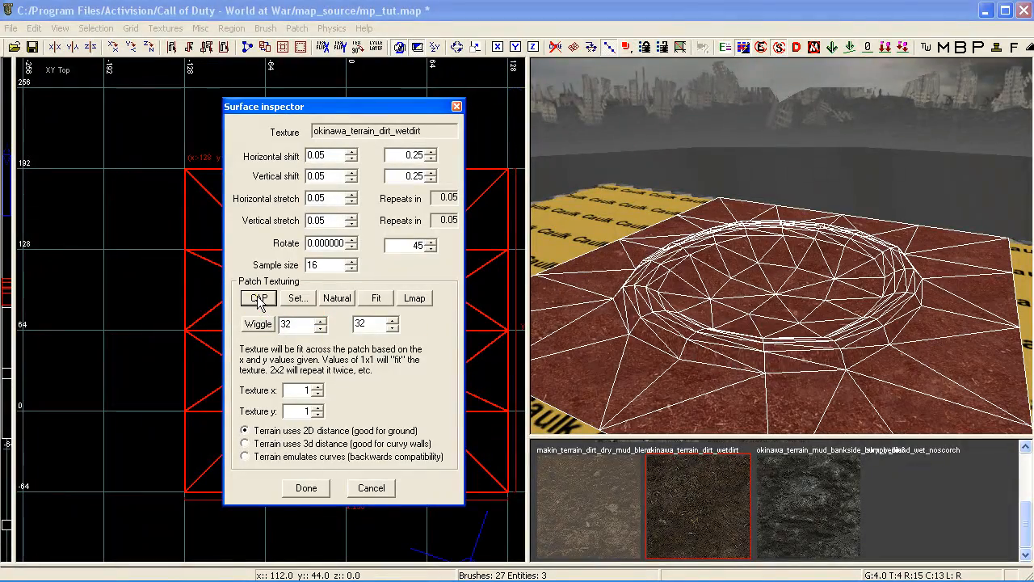
pyautogui.click(325, 495)
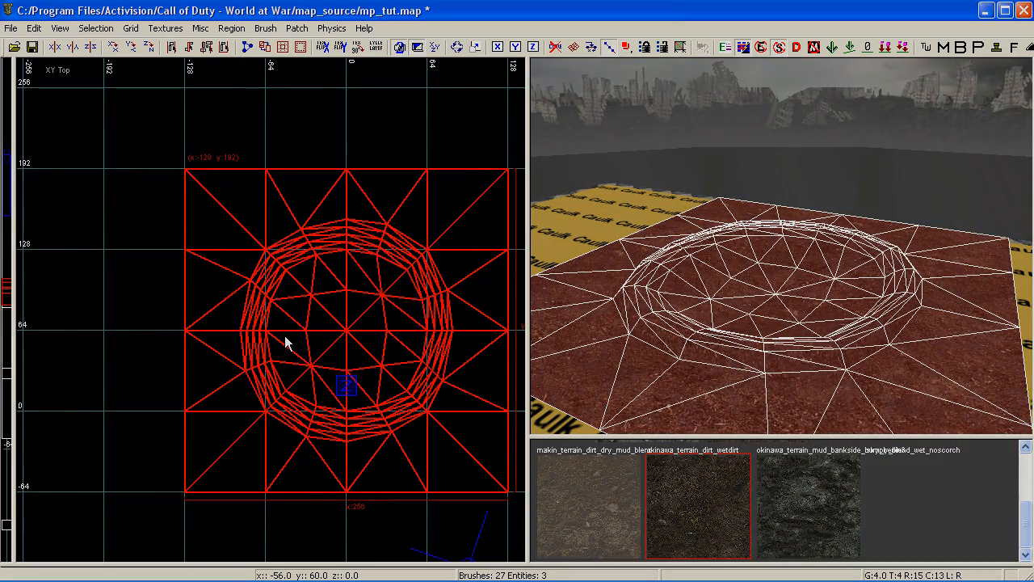